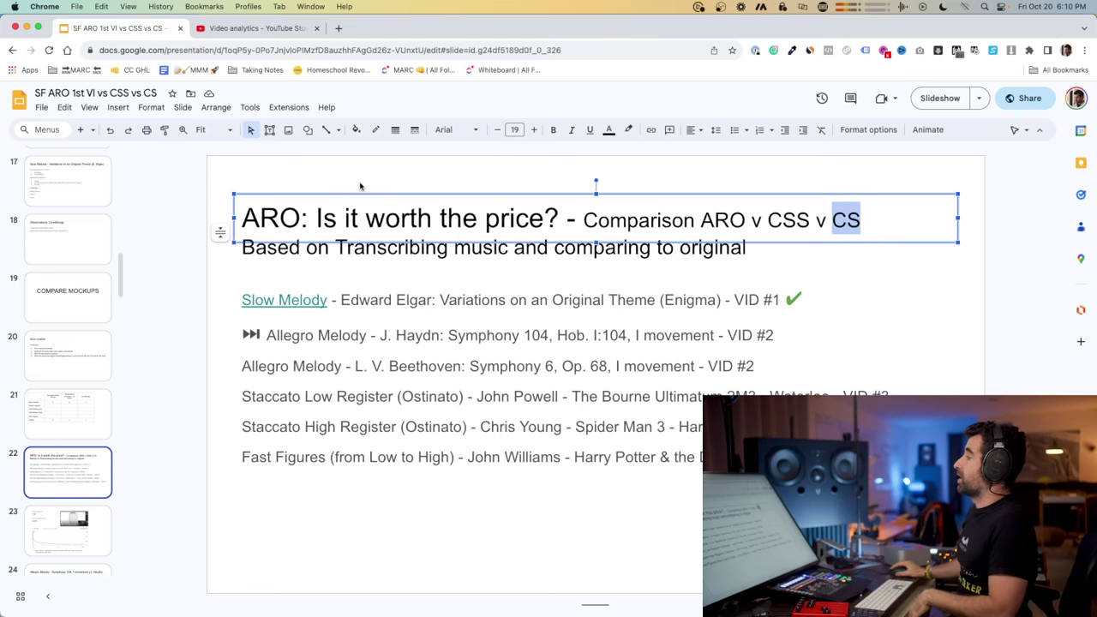
# Highlight the library names and question wording in the slide title "ARO: Is it worth the price?", undoing the accidental text move
pyautogui.press('Escape')
pyautogui.doubleClick(722, 221)
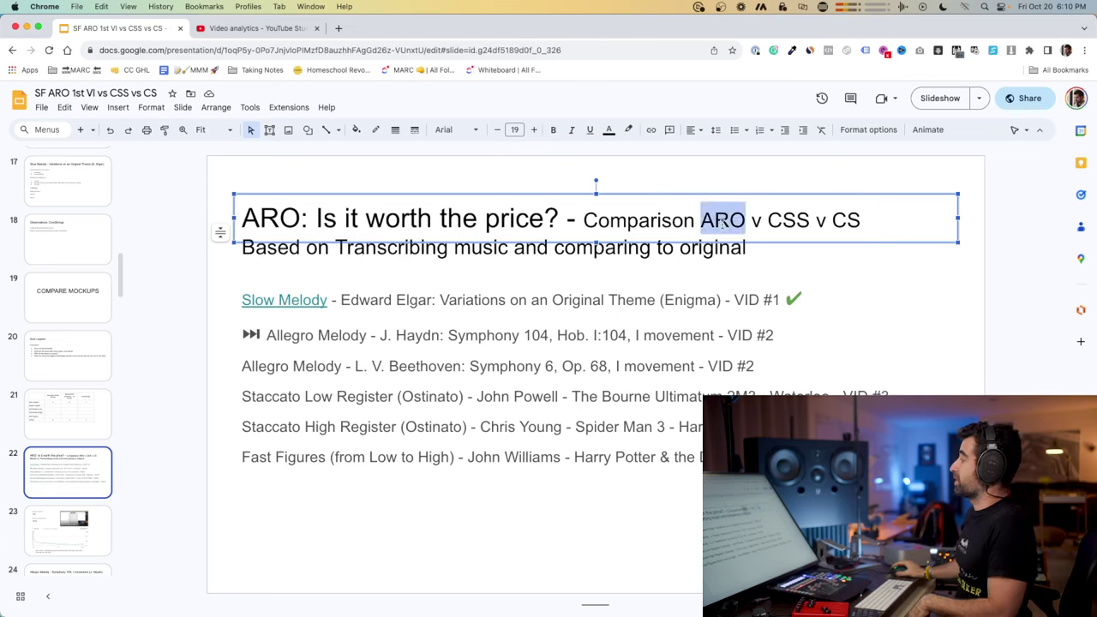
pyautogui.doubleClick(796, 221)
pyautogui.doubleClick(842, 220)
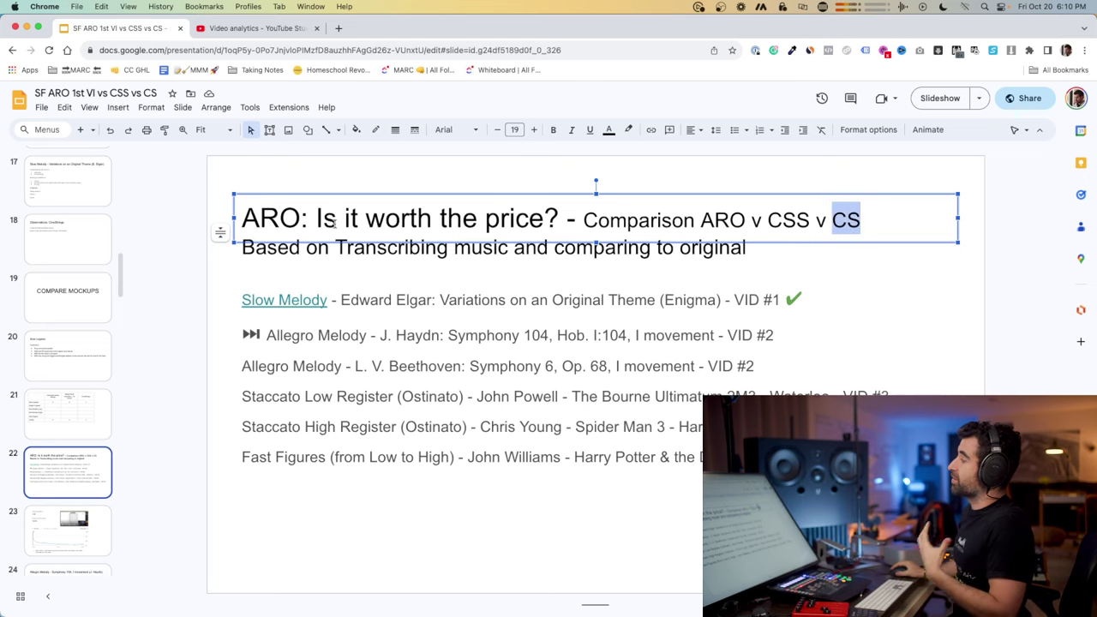
pyautogui.doubleClick(276, 216)
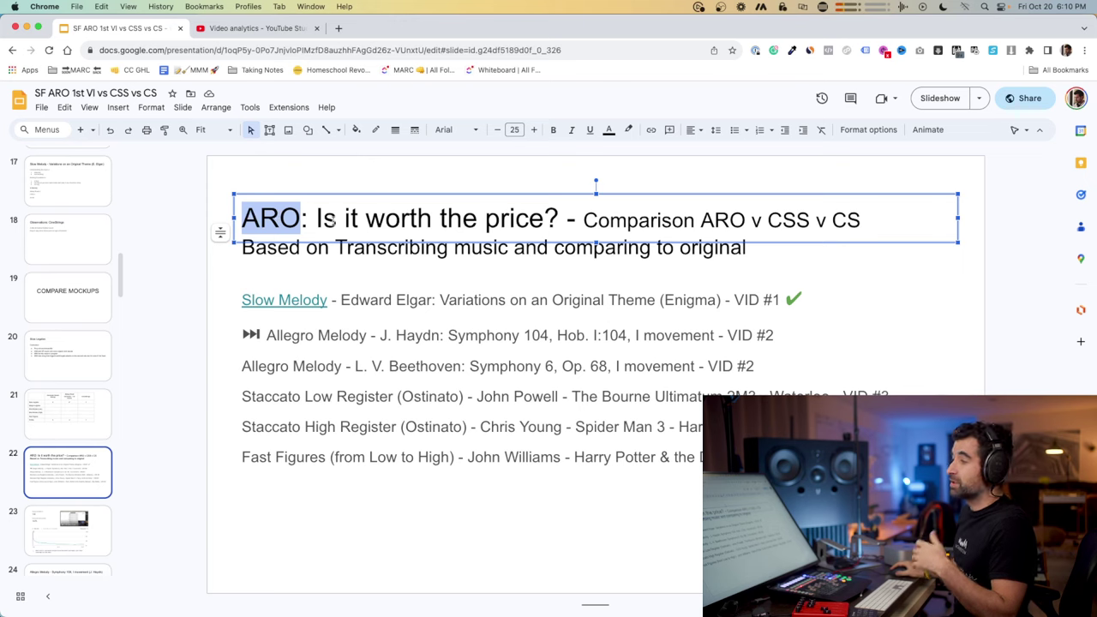
pyautogui.moveTo(346, 220); pyautogui.dragTo(358, 220)
pyautogui.moveTo(352, 220); pyautogui.dragTo(530, 220)
pyautogui.press('cmd+z')
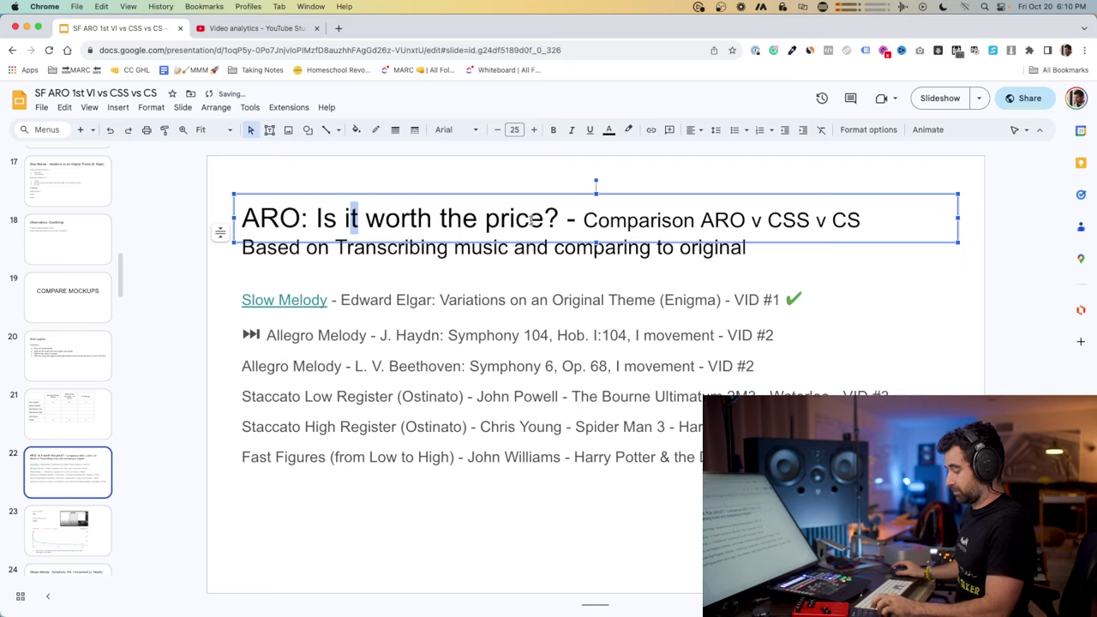
# Go back to slide 11 with the Elgar score and highlight its "Variations on an Original Theme" title wording
pyautogui.scroll(10, 68, 360)
pyautogui.click(71, 354)
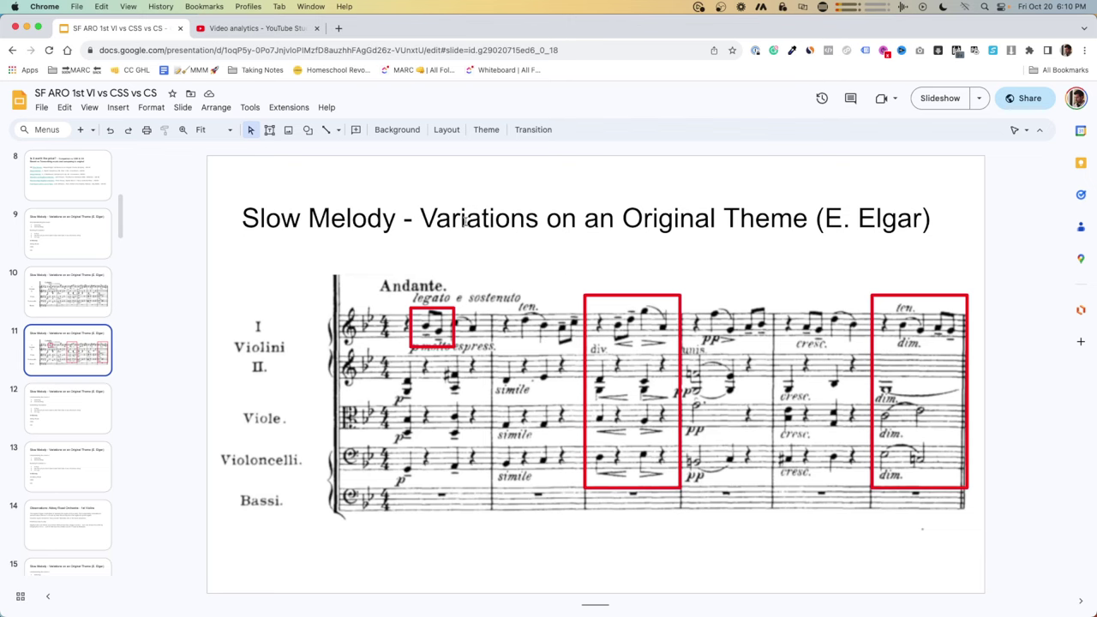
pyautogui.moveTo(462, 221); pyautogui.dragTo(754, 218)
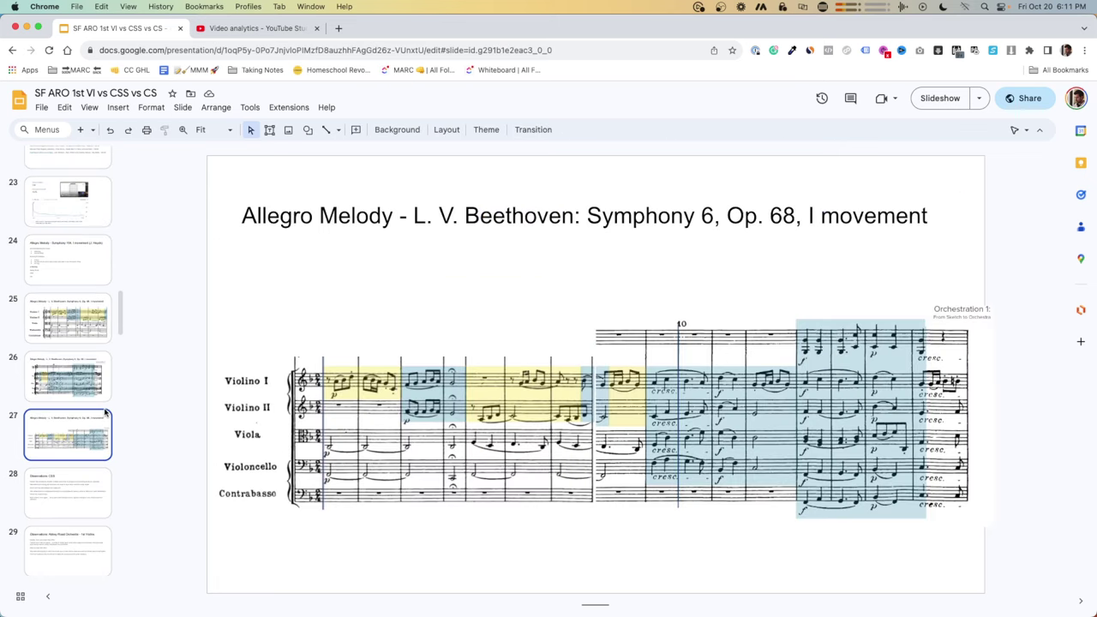
# Highlight the piece and composer names in the titles of the Beethoven Symphony 6 and Haydn Symphony 104 score slides
pyautogui.doubleClick(268, 213)
pyautogui.moveTo(268, 213); pyautogui.dragTo(336, 214)
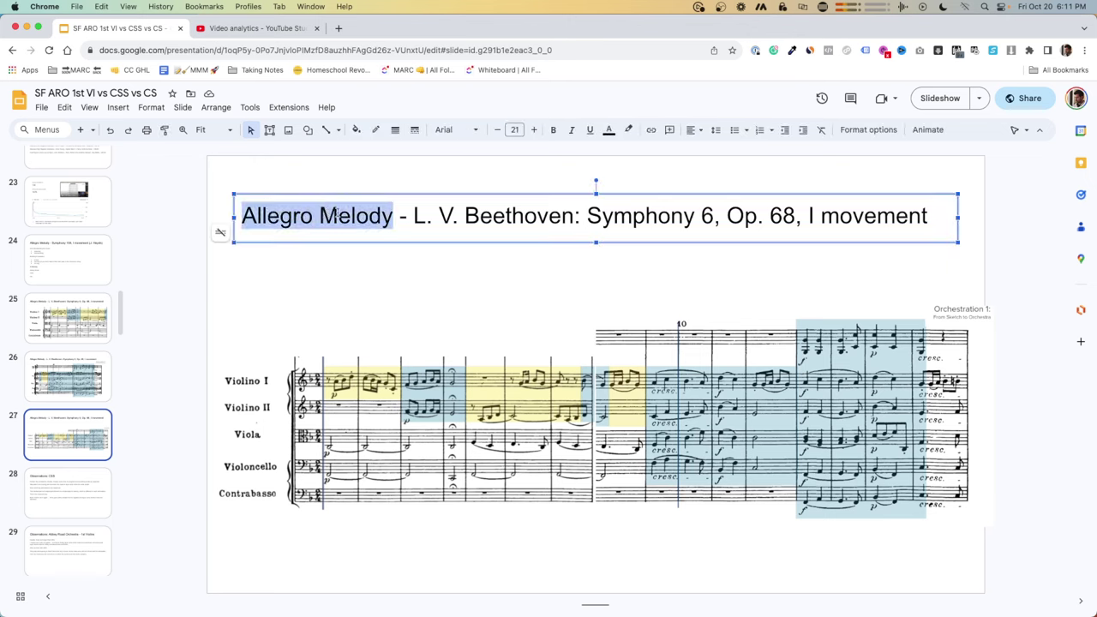
pyautogui.doubleClick(536, 221)
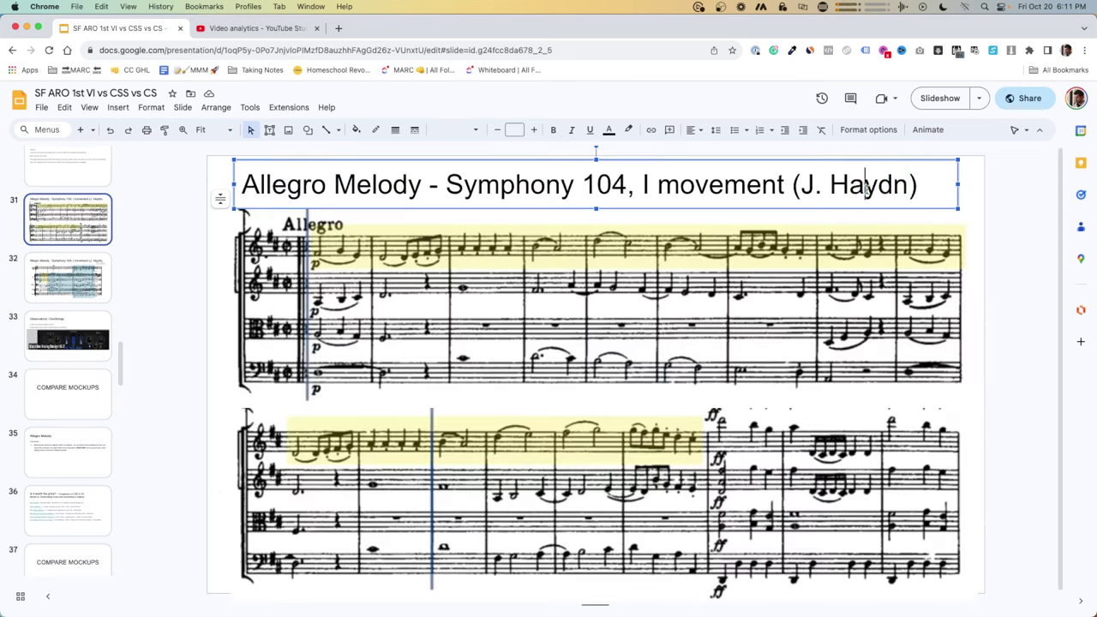
pyautogui.doubleClick(868, 185)
pyautogui.doubleClick(526, 190)
pyautogui.moveTo(527, 190); pyautogui.dragTo(591, 191)
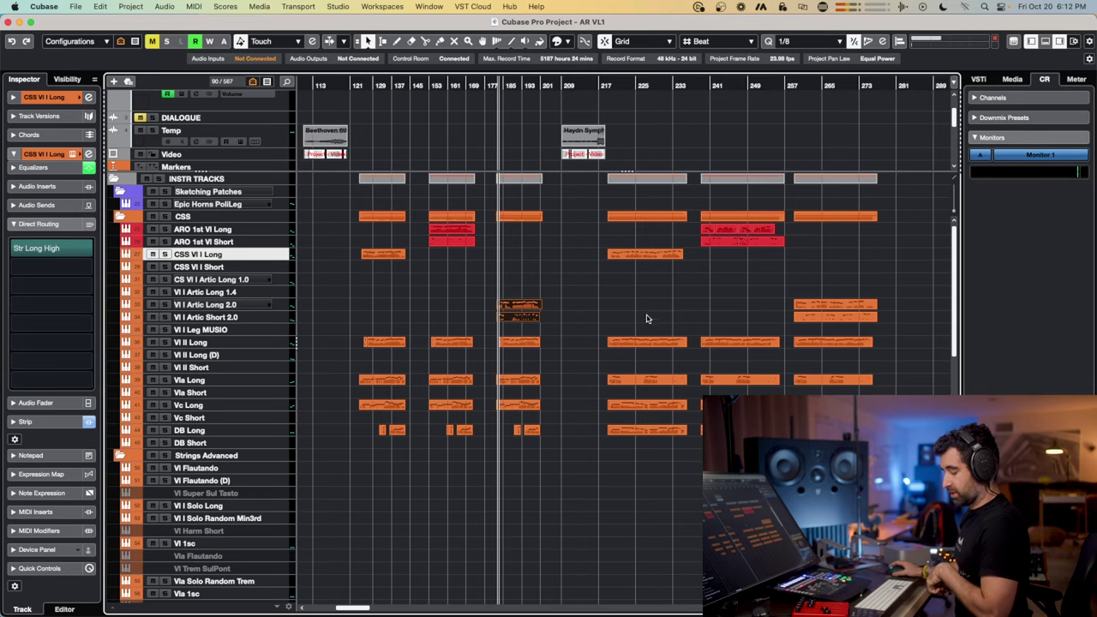
# In Cubase, select the Beethoven temp recording and the two groups of mockup parts following the Beethoven and Haydn recordings
pyautogui.click(329, 190)
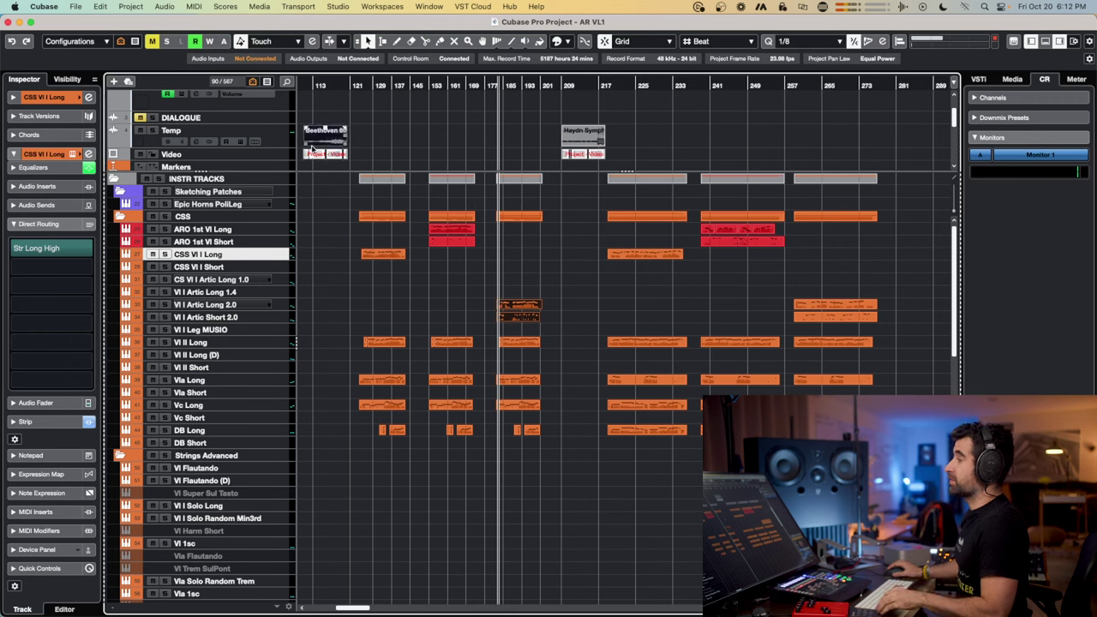
pyautogui.moveTo(345, 180); pyautogui.dragTo(545, 445)
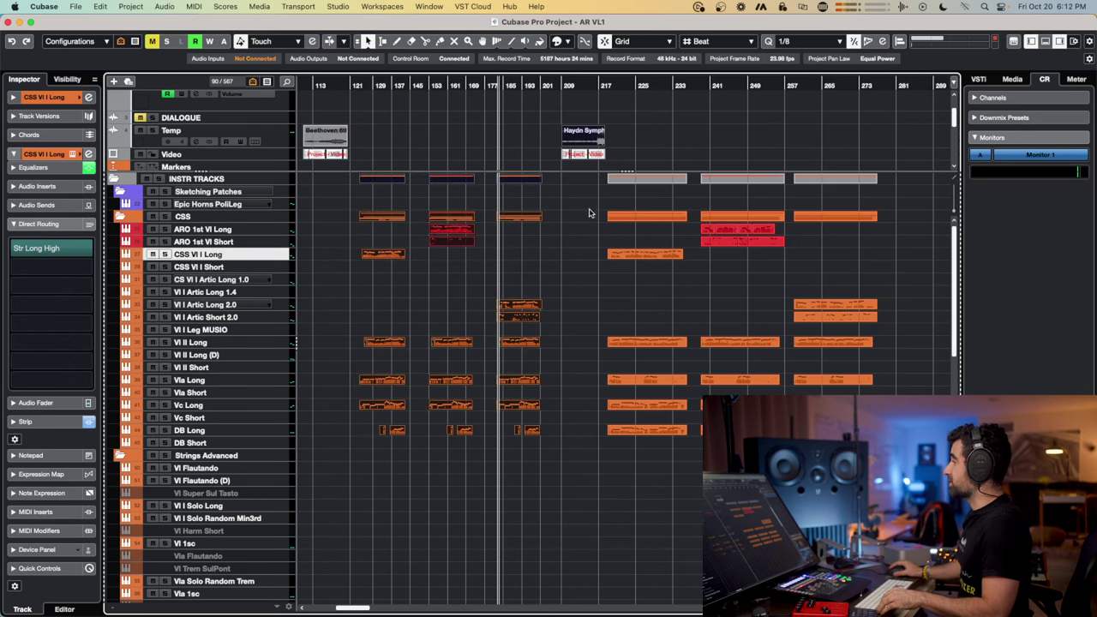
pyautogui.moveTo(592, 203); pyautogui.dragTo(894, 435)
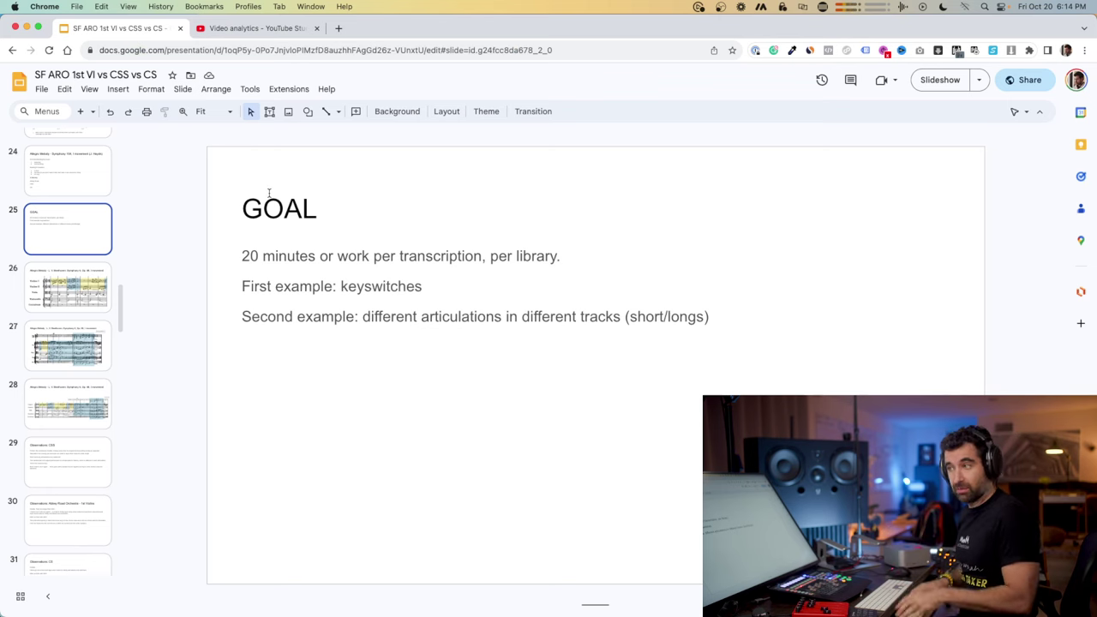
# Switch to the YouTube Studio video analytics and examine the audience retention curve near the end of the video
pyautogui.click(257, 28)
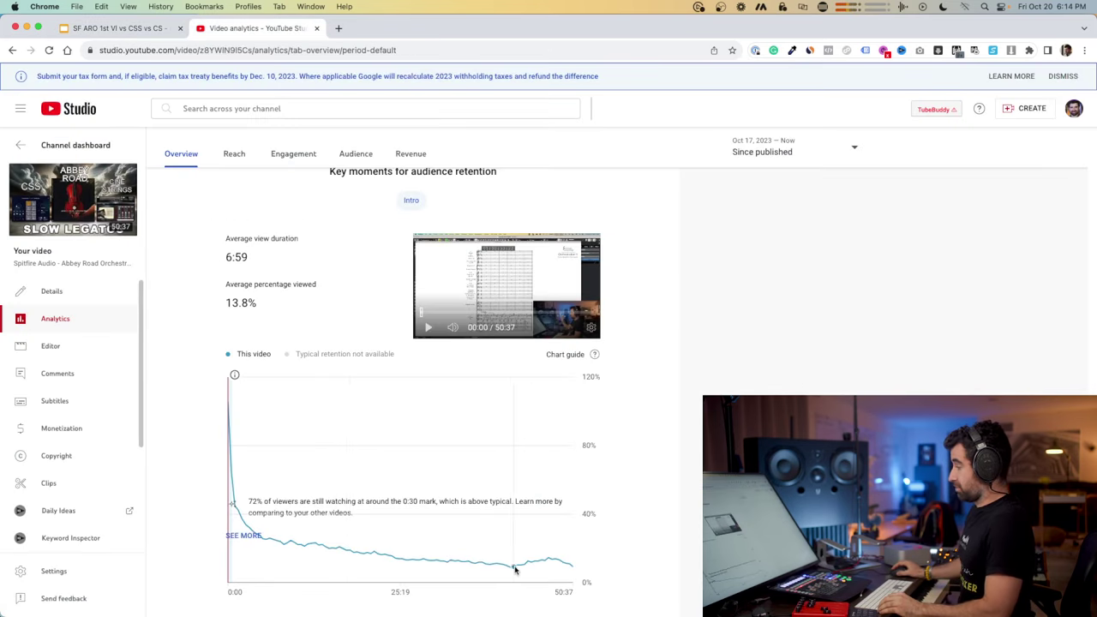
pyautogui.moveTo(512, 570)
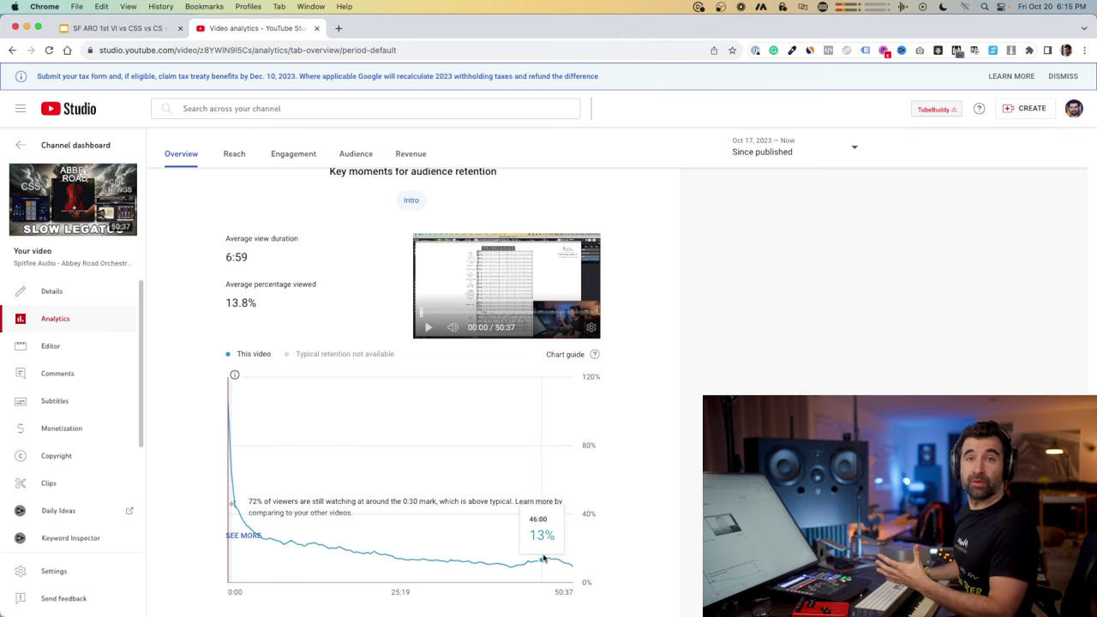
# Return to the presentation and correct "or" to "of" in the GOAL slide line "20 minutes of work per transcription, per library."
pyautogui.click(151, 31)
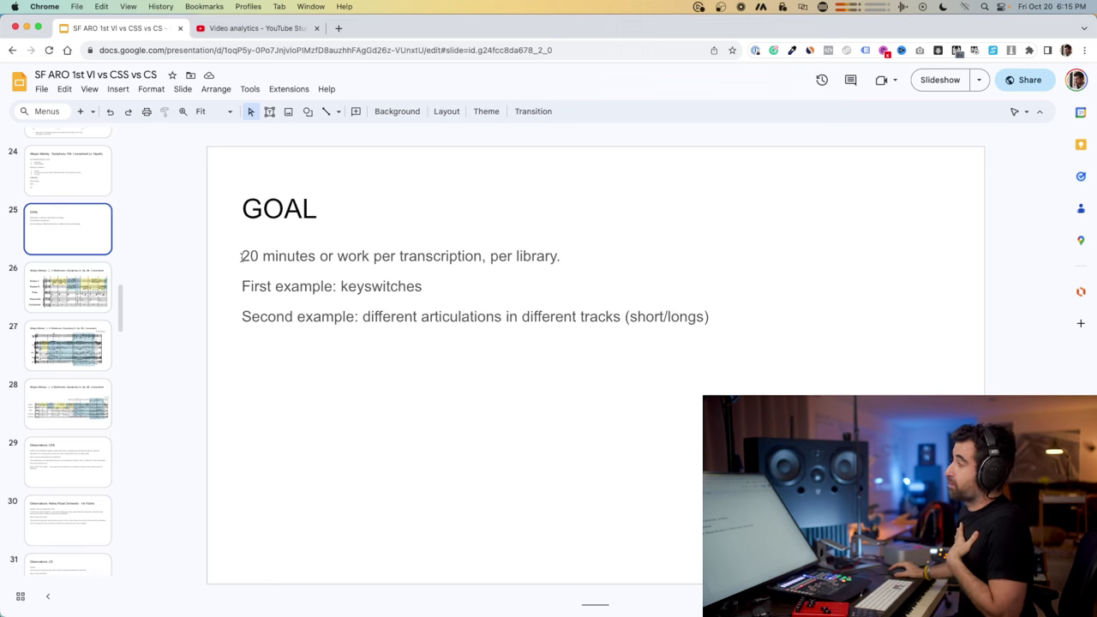
pyautogui.click(243, 255)
pyautogui.moveTo(243, 256); pyautogui.dragTo(291, 256)
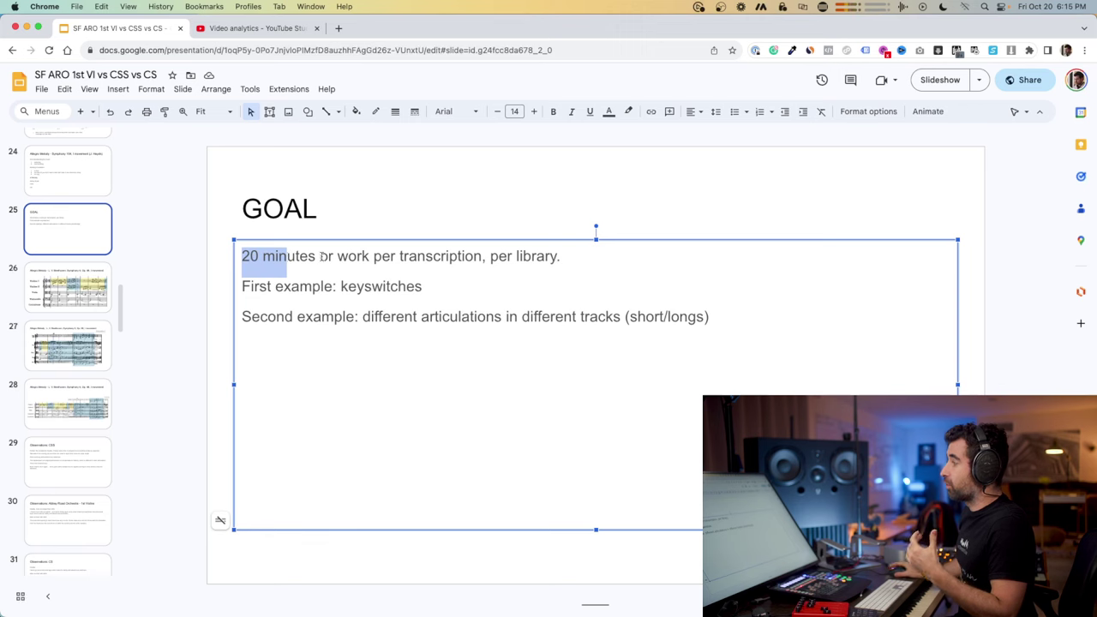
pyautogui.click(334, 256)
pyautogui.press('BackSpace')
pyautogui.write('f')
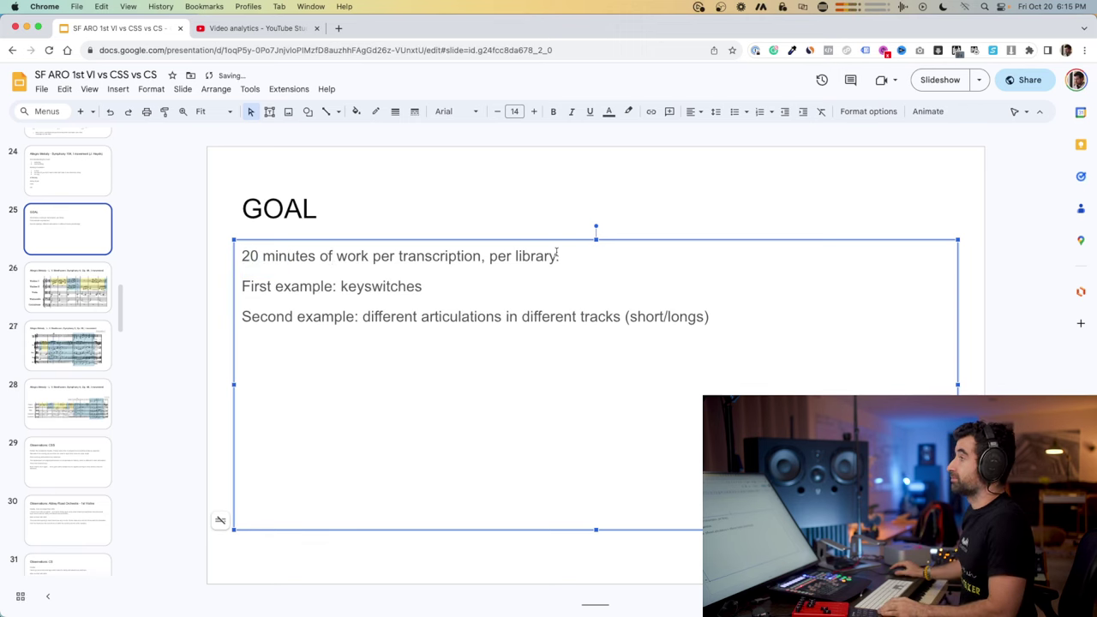
# In Cubase, select the VI II, Vla, Vc and DB Long parts across the three Beethoven mockups
pyautogui.press('super+Tab')
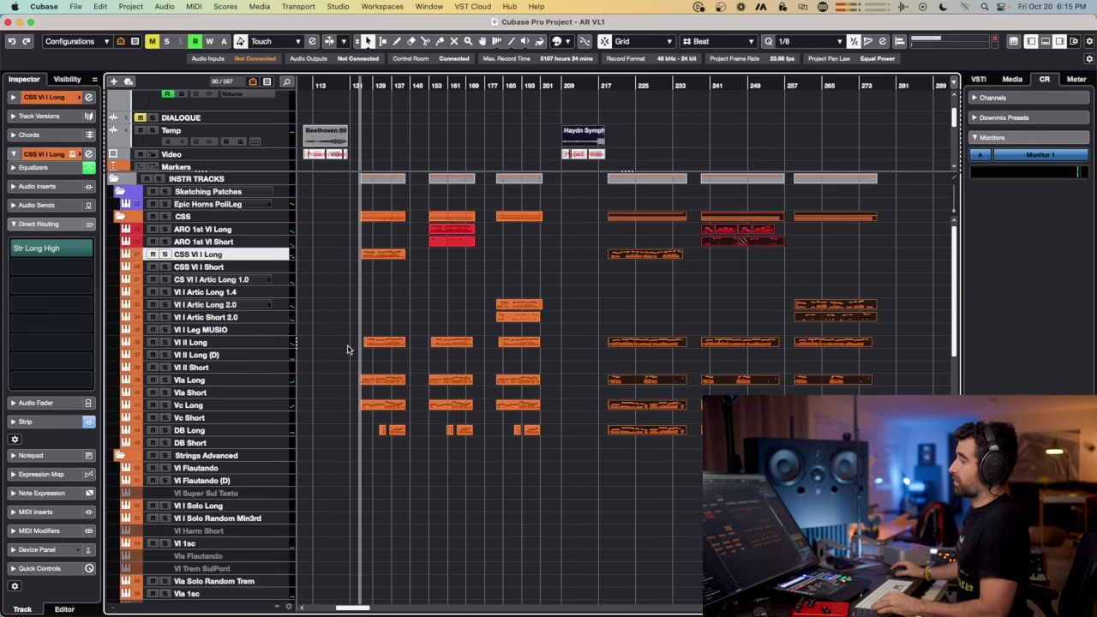
pyautogui.moveTo(339, 328); pyautogui.dragTo(409, 453)
pyautogui.press('h')
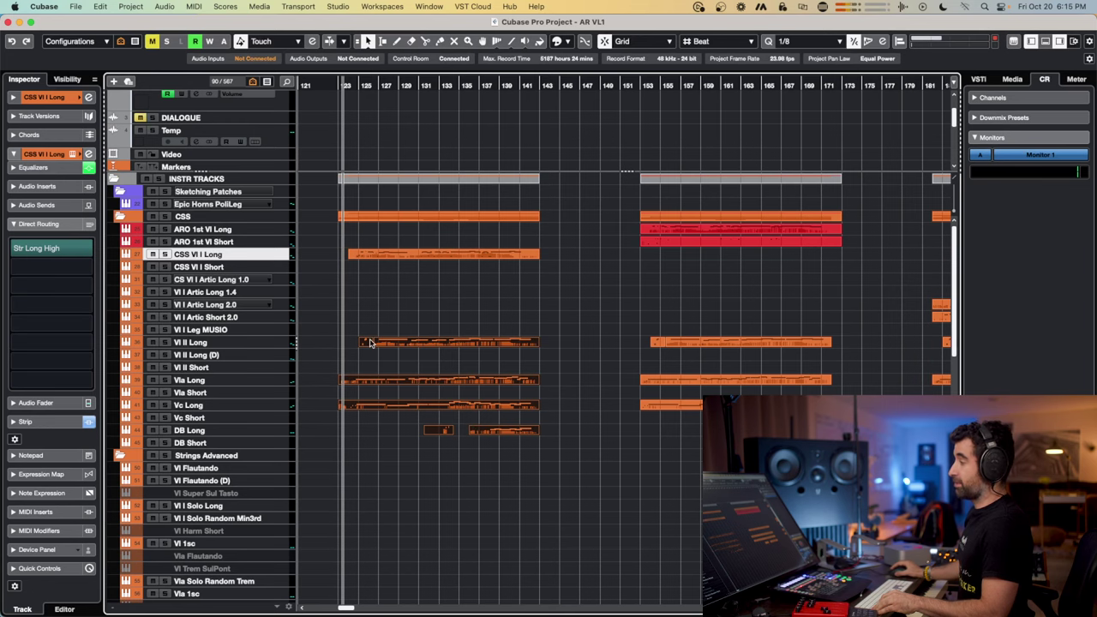
pyautogui.press('g')
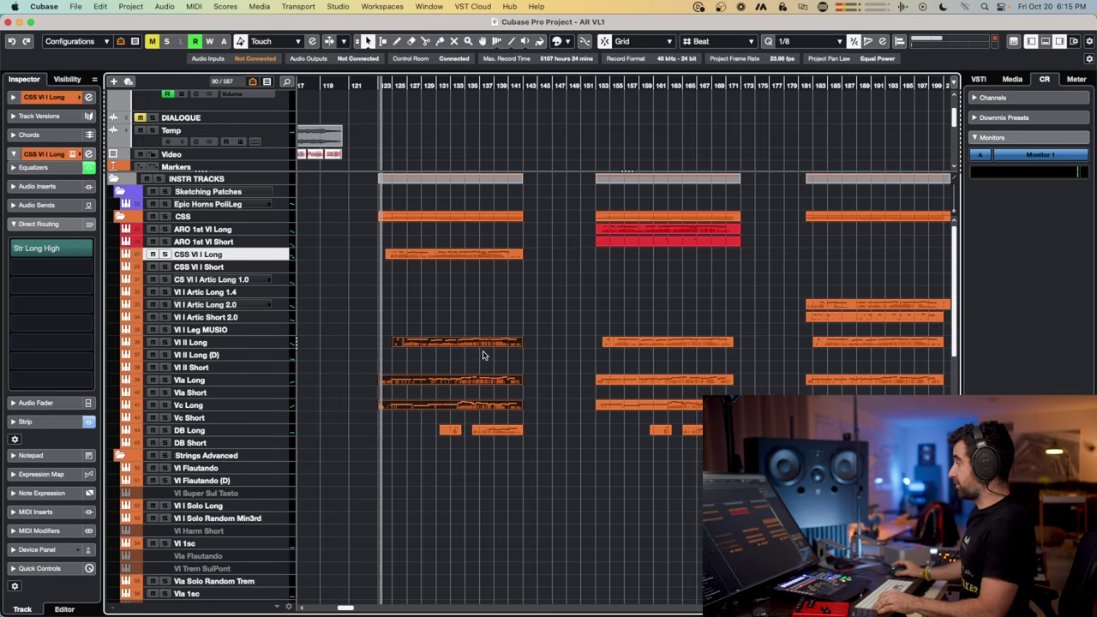
pyautogui.moveTo(366, 334); pyautogui.dragTo(832, 526)
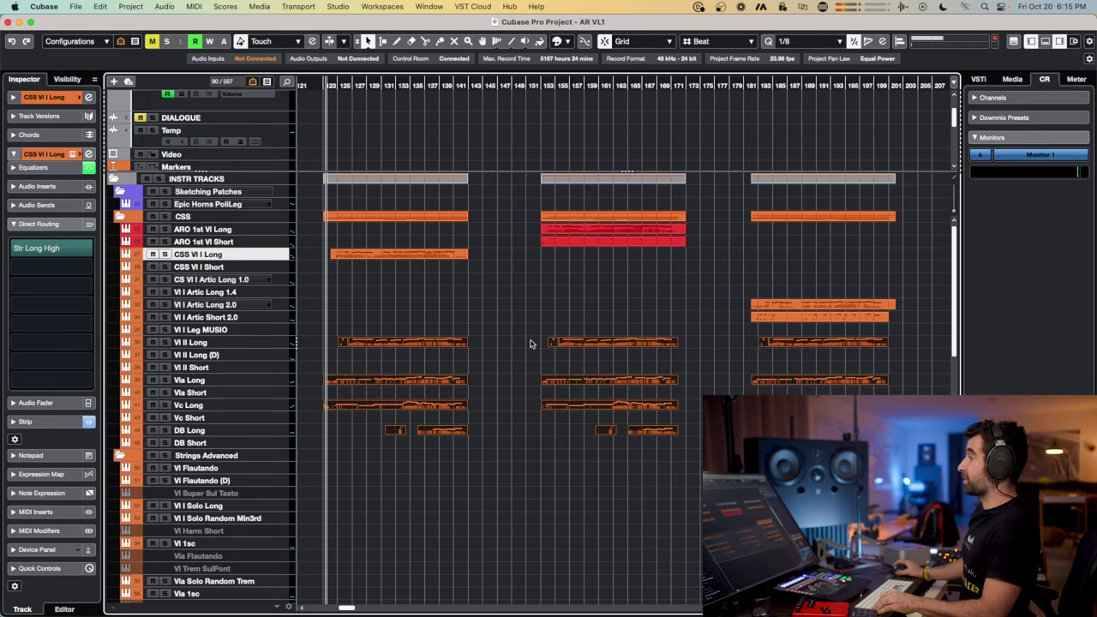
# Inspect the CSS VI I Long part in the Key Editor, and select the ARO and VI I Artic Long 2.0 first-violin parts for comparison
pyautogui.doubleClick(391, 255)
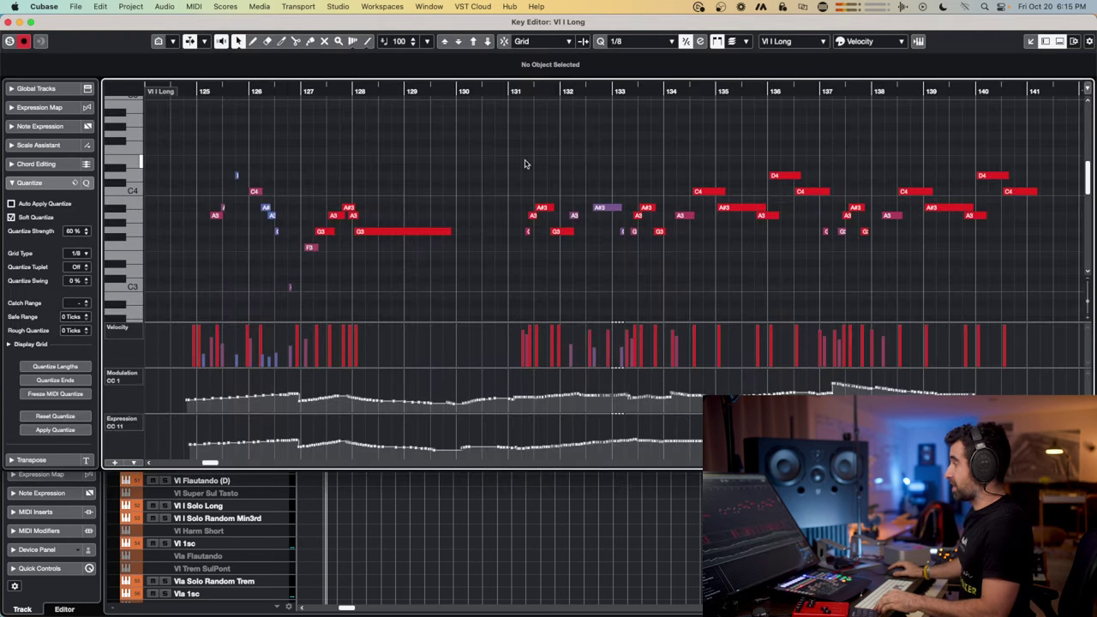
pyautogui.press('Return')
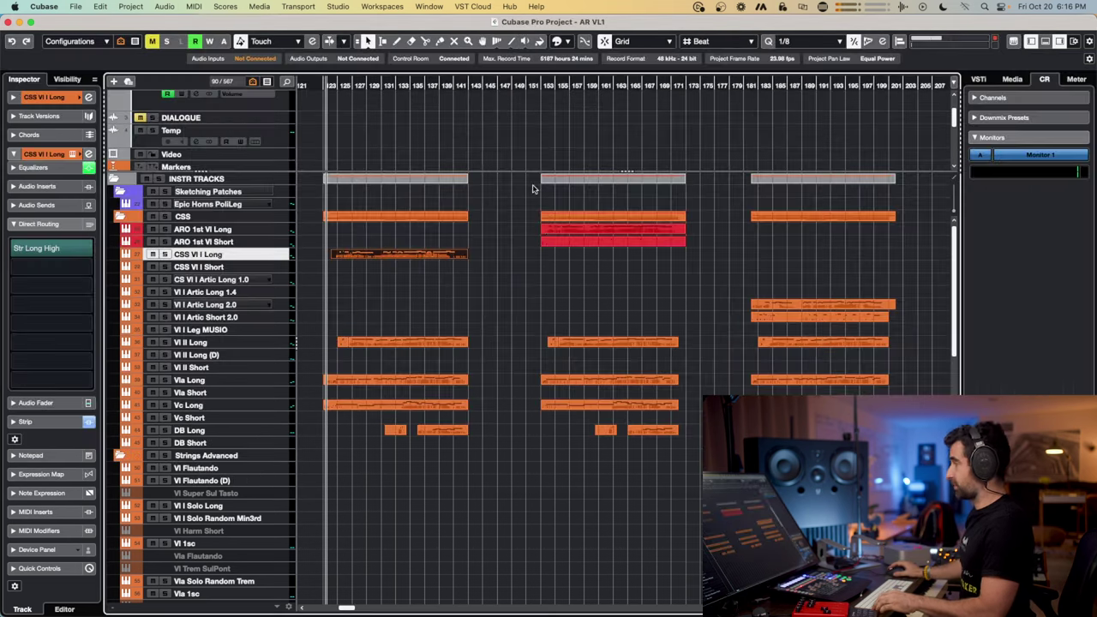
pyautogui.moveTo(519, 233); pyautogui.dragTo(713, 237)
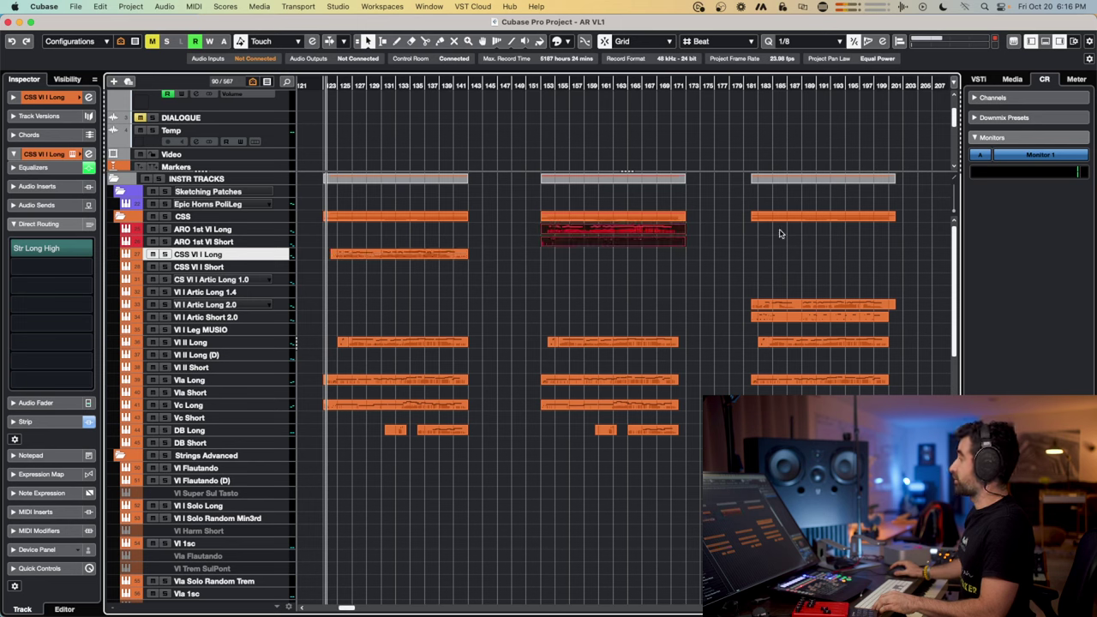
pyautogui.click(786, 306)
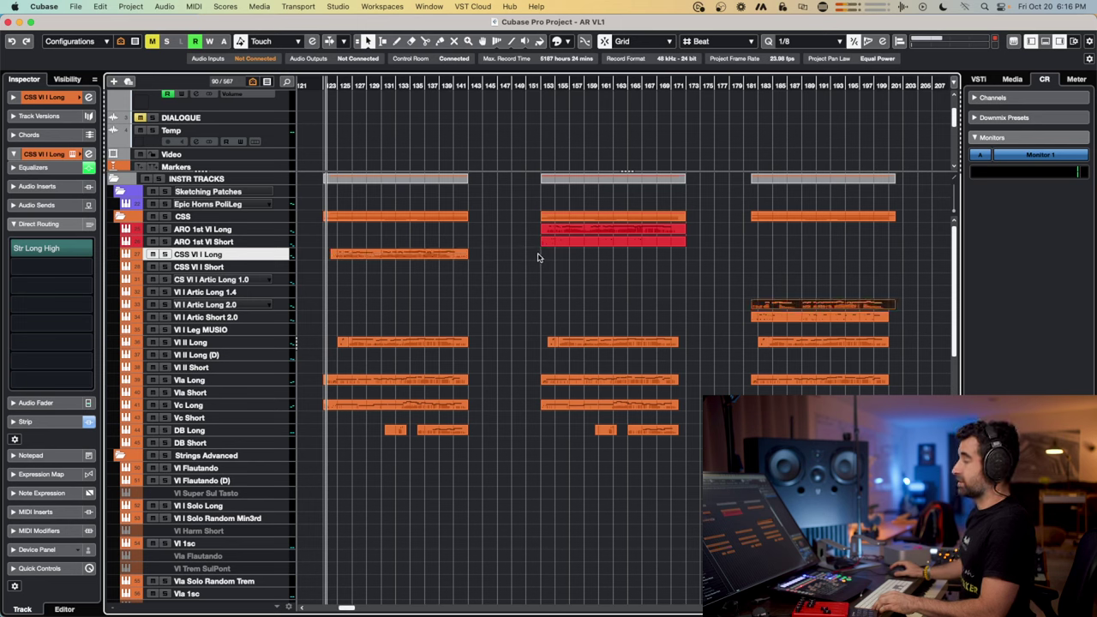
pyautogui.click(638, 229)
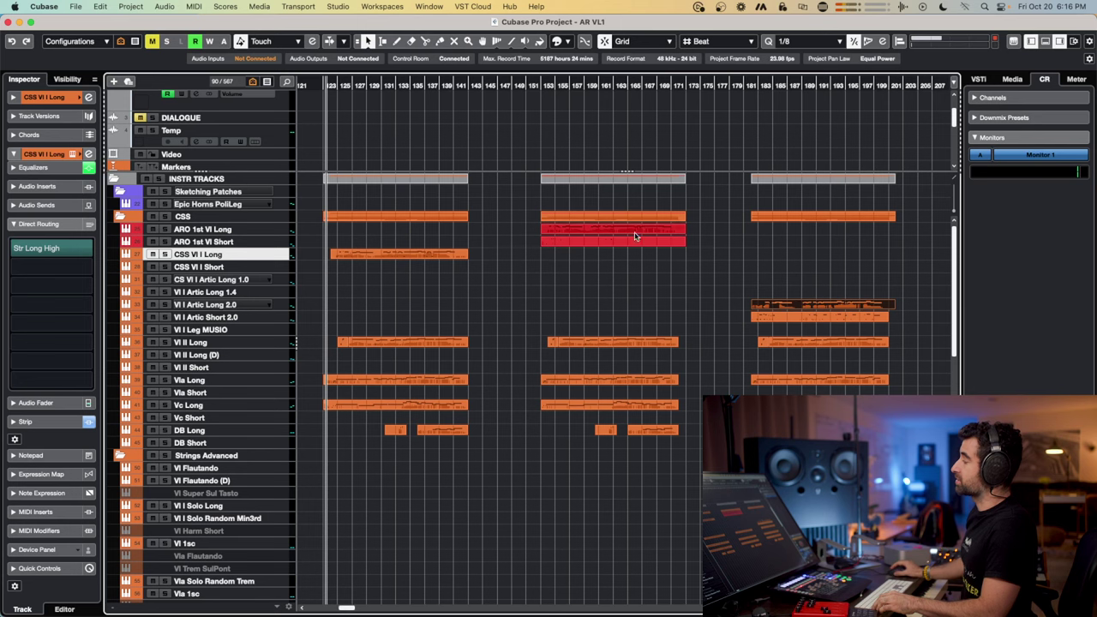
pyautogui.click(387, 255)
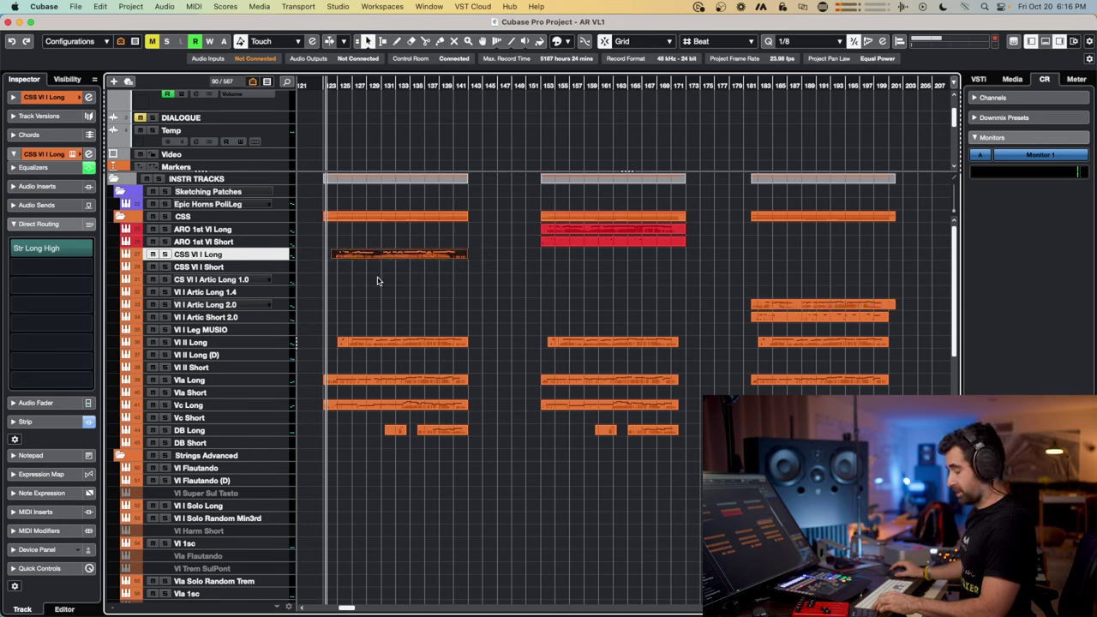
pyautogui.click(377, 281)
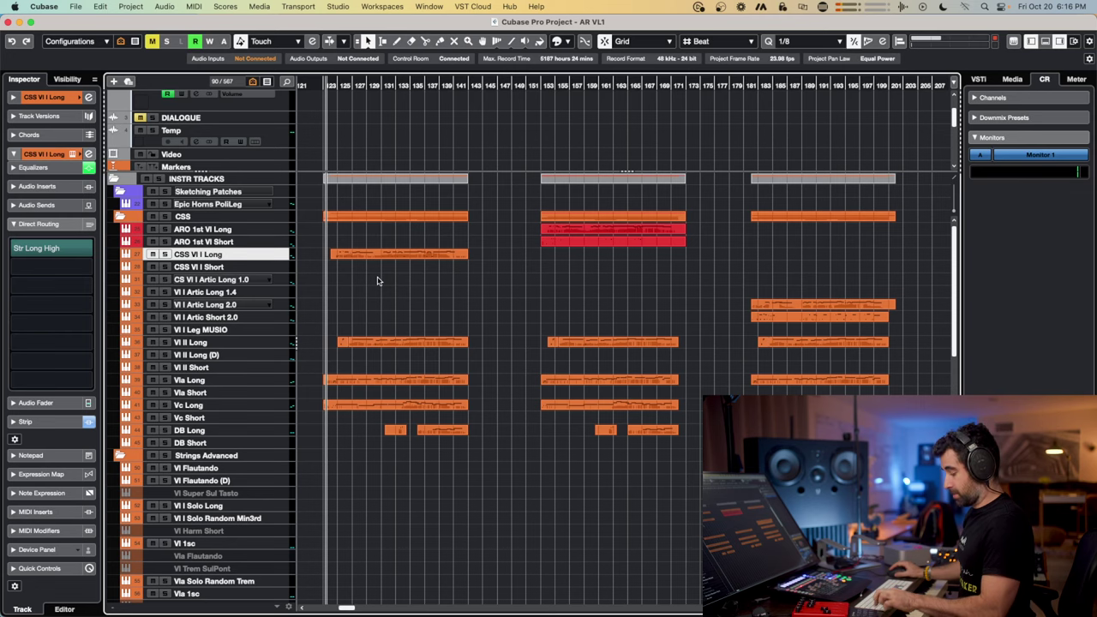
# Select all parts of the three Beethoven mockups, and clear the selection while showing the Haydn mockups
pyautogui.press('g')
pyautogui.moveTo(608, 466); pyautogui.dragTo(375, 198)
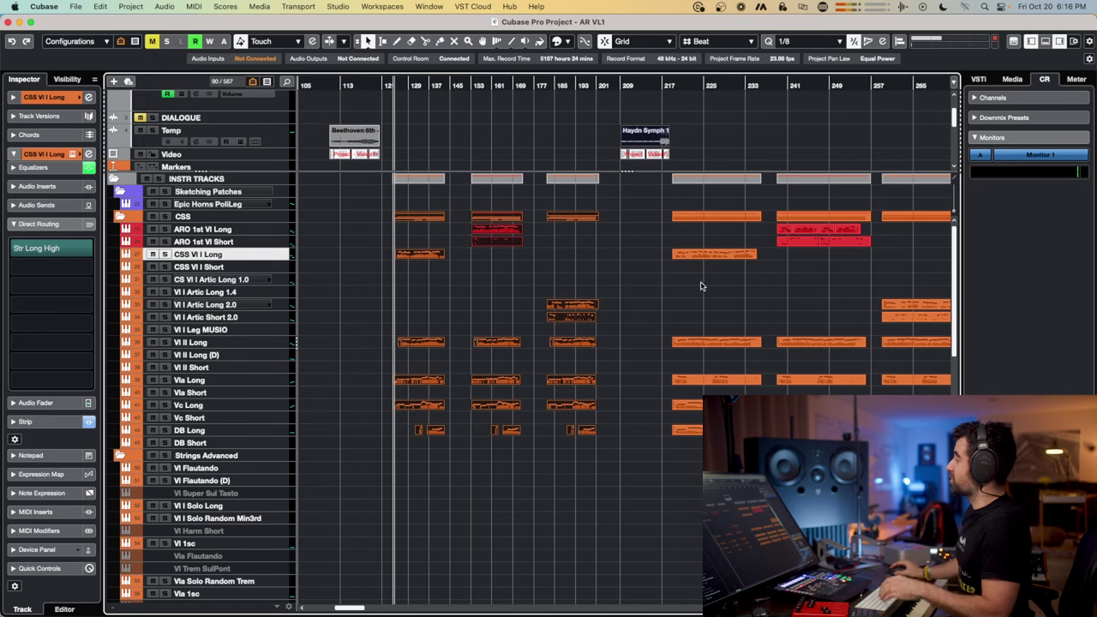
pyautogui.hscroll(5, 639, 268)
pyautogui.click(350, 152)
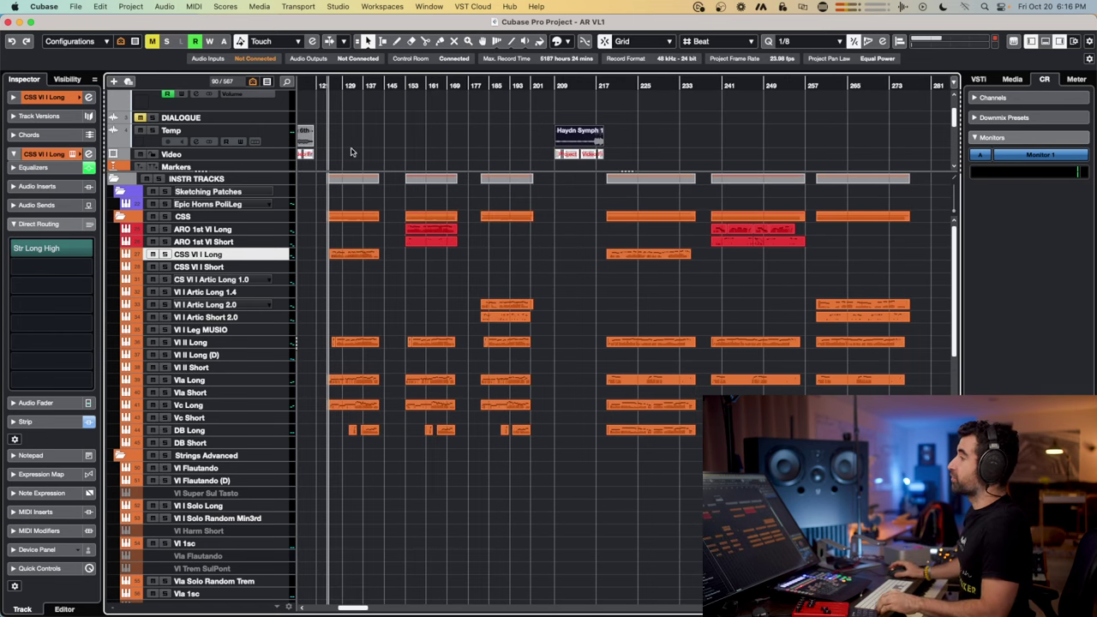
# Switch to the presentation in Chrome and highlight the keyswitches and different-articulations wording on the GOAL slide
pyautogui.press('super+Tab')
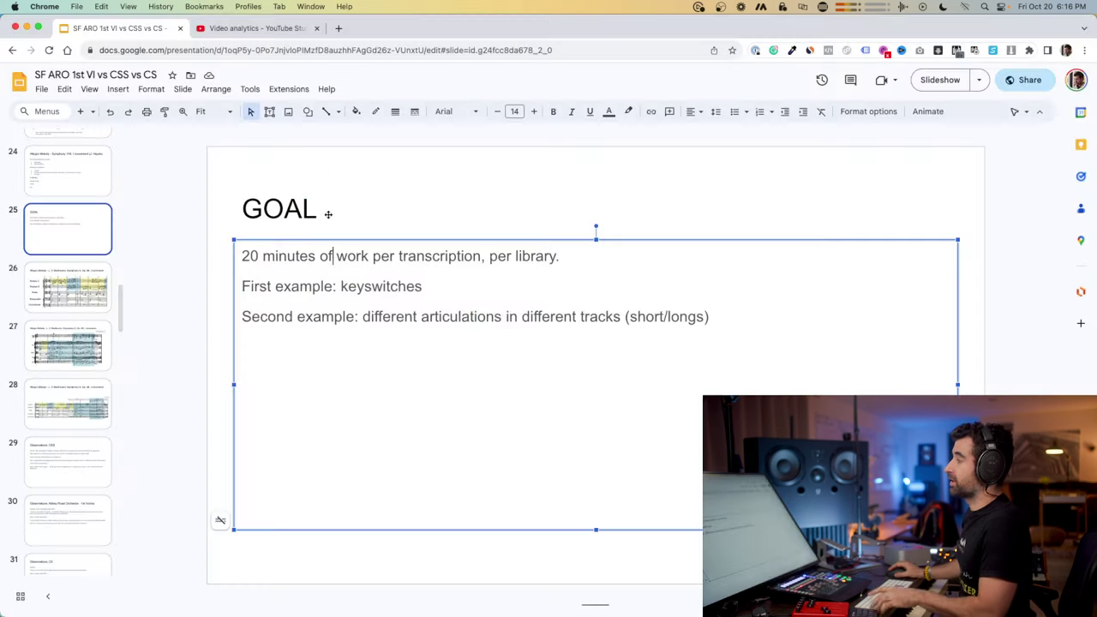
pyautogui.moveTo(256, 286); pyautogui.dragTo(333, 286)
pyautogui.doubleClick(351, 286)
pyautogui.moveTo(275, 311); pyautogui.dragTo(437, 317)
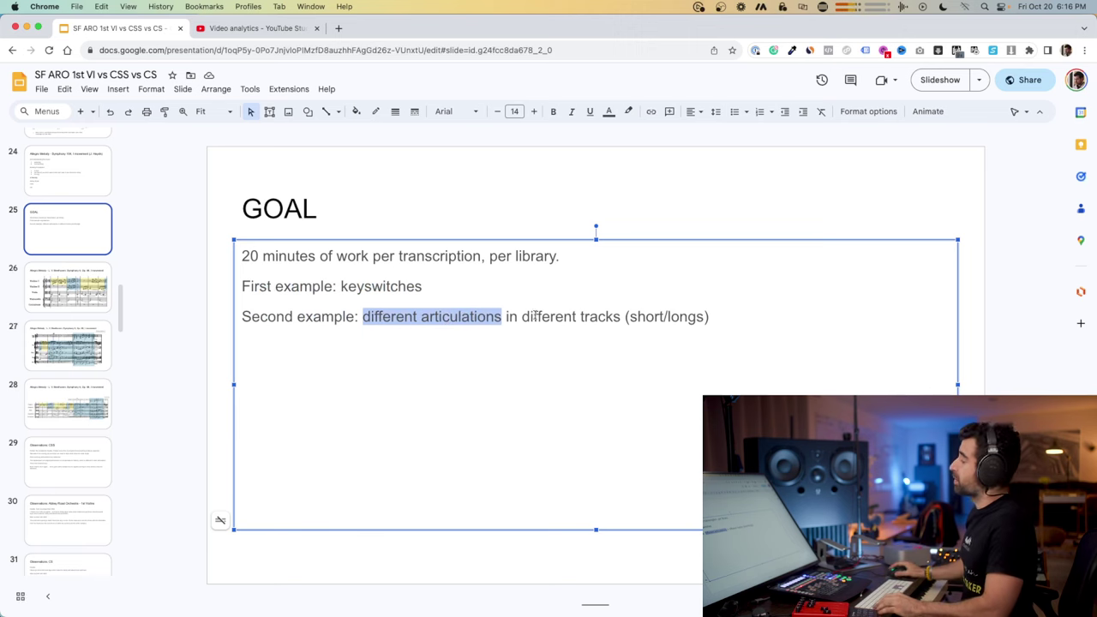
pyautogui.doubleClick(649, 318)
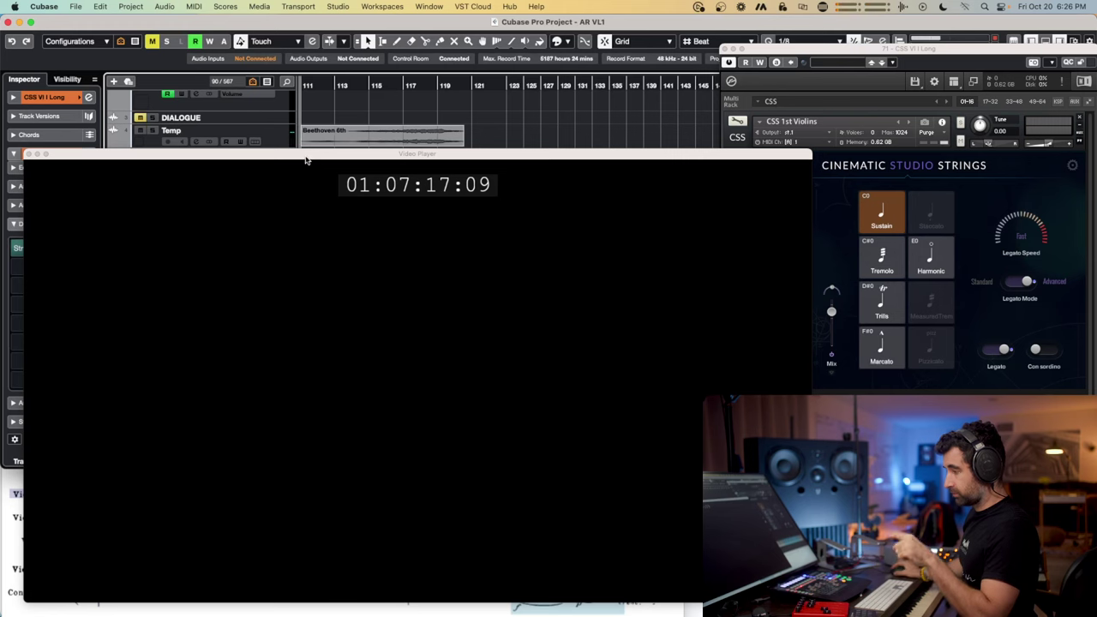
# In Cubase, bring the score video player into use and play the original Beethoven 6th recording
pyautogui.click(221, 161)
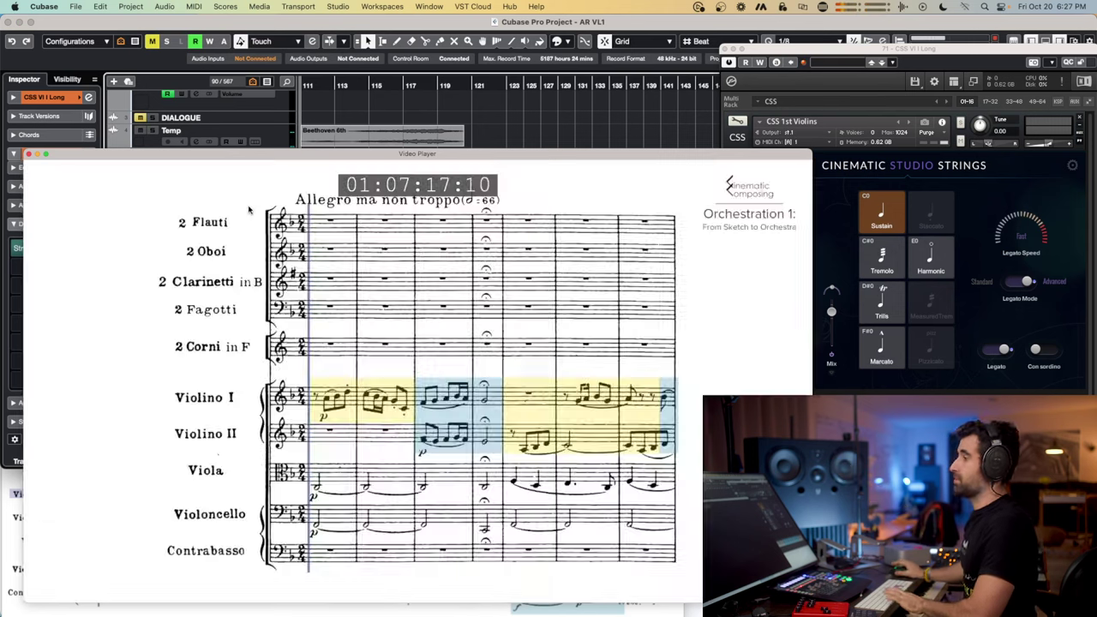
pyautogui.press('space')
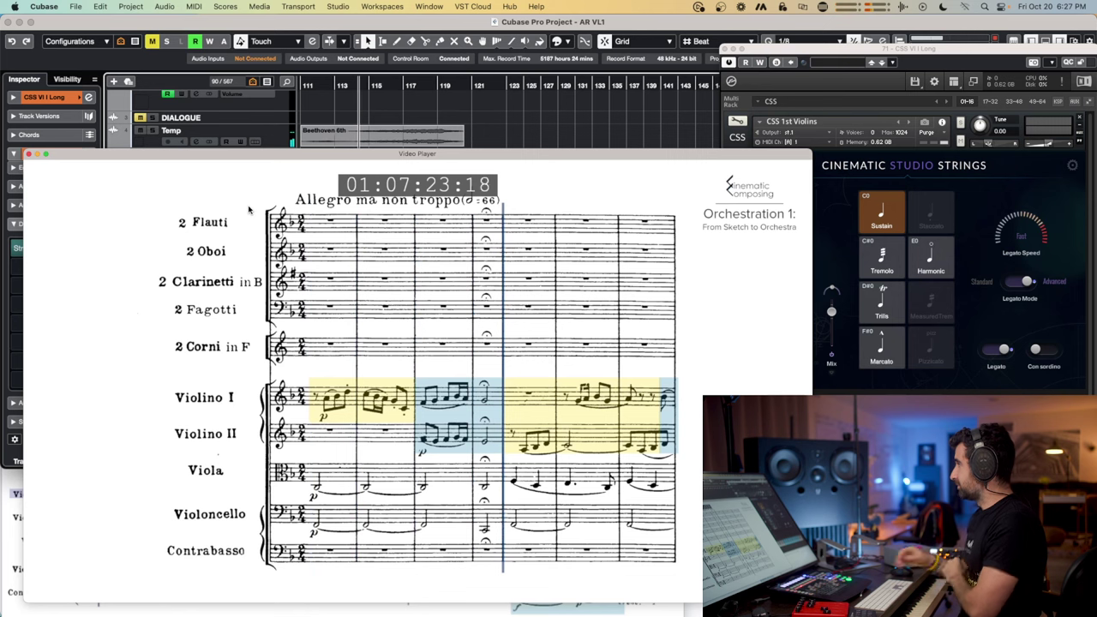
# Play the CSS first-violin mockup of the Beethoven melody in the Key Editor and stop playback near bar 141
pyautogui.click(723, 49)
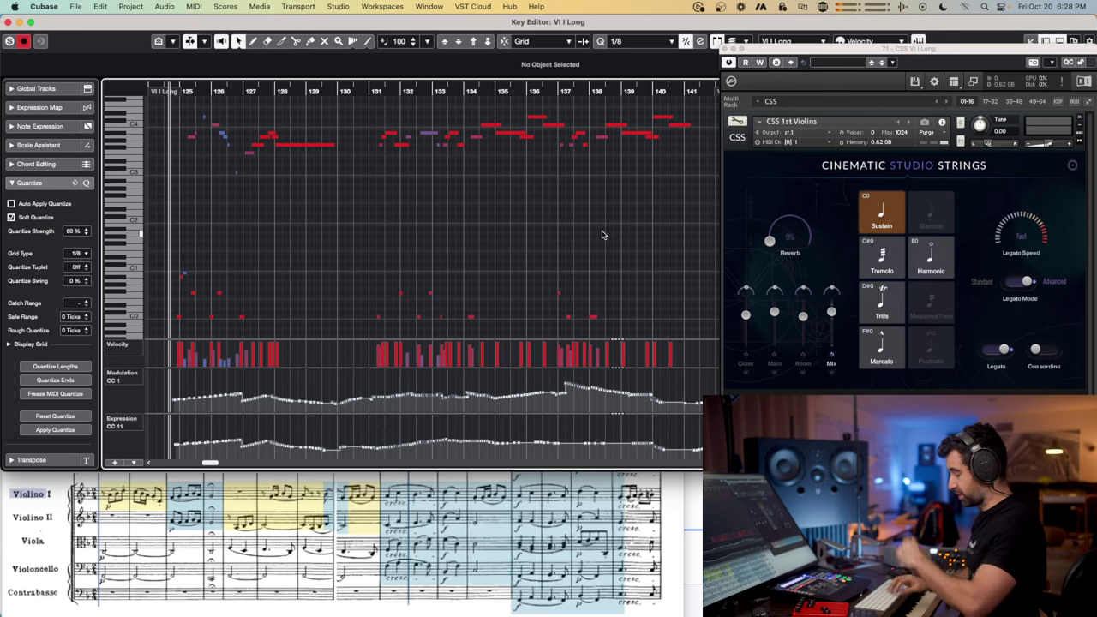
pyautogui.press('space')
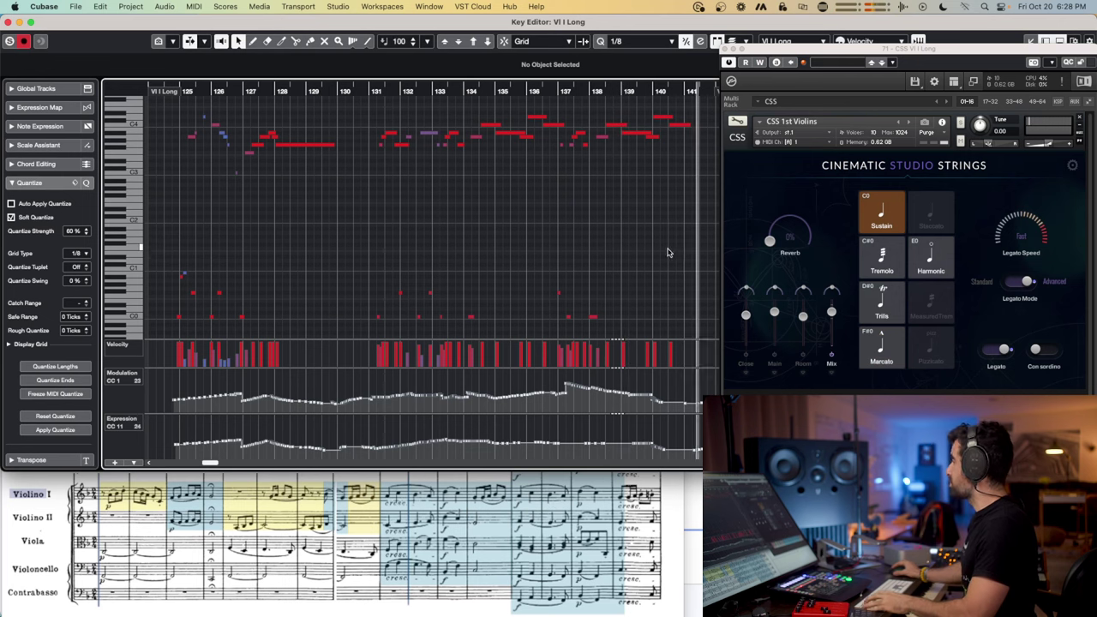
pyautogui.press('space')
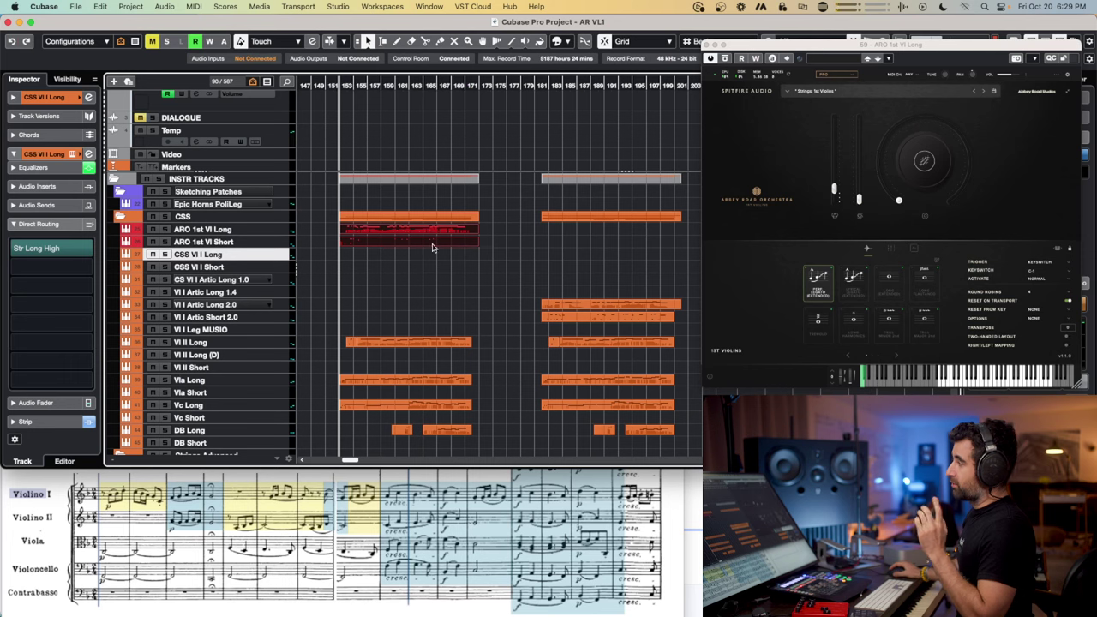
# Open the ARO 1st VI Long part in the Key Editor, examine its notes and controller curves, and close the editor
pyautogui.moveTo(428, 259); pyautogui.dragTo(362, 232)
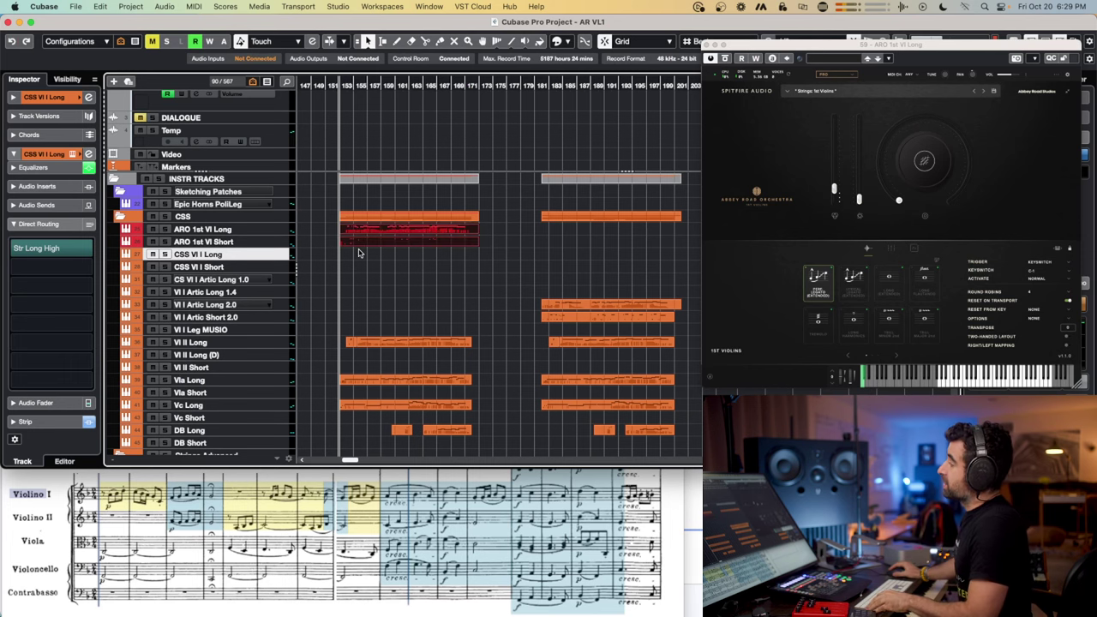
pyautogui.doubleClick(359, 233)
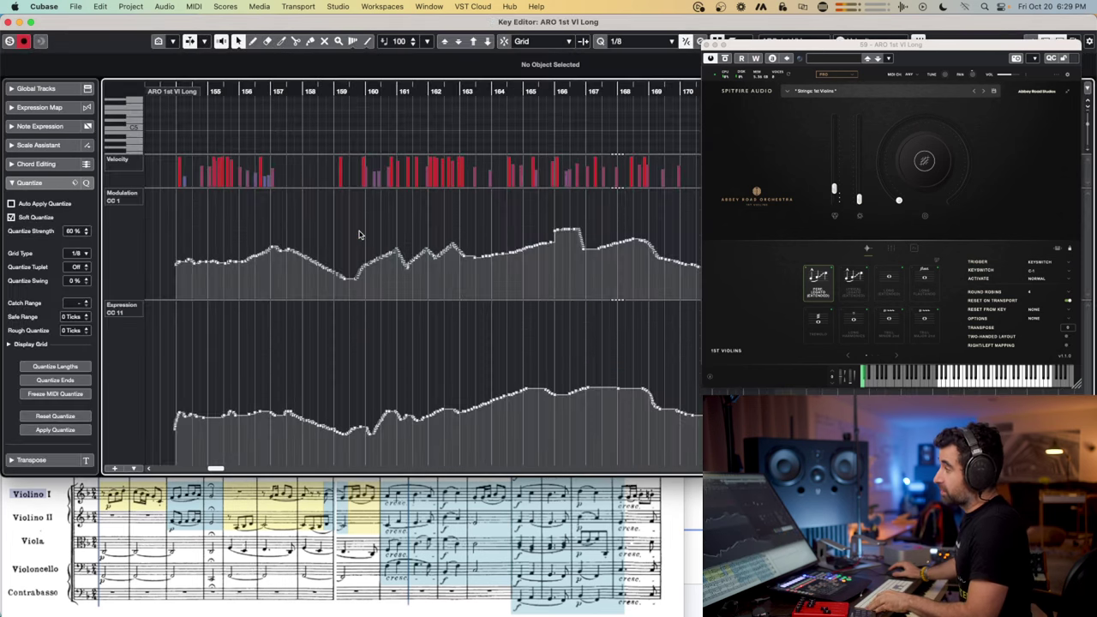
pyautogui.scroll(2, 334, 137)
pyautogui.click(328, 135)
pyautogui.scroll(2, 333, 151)
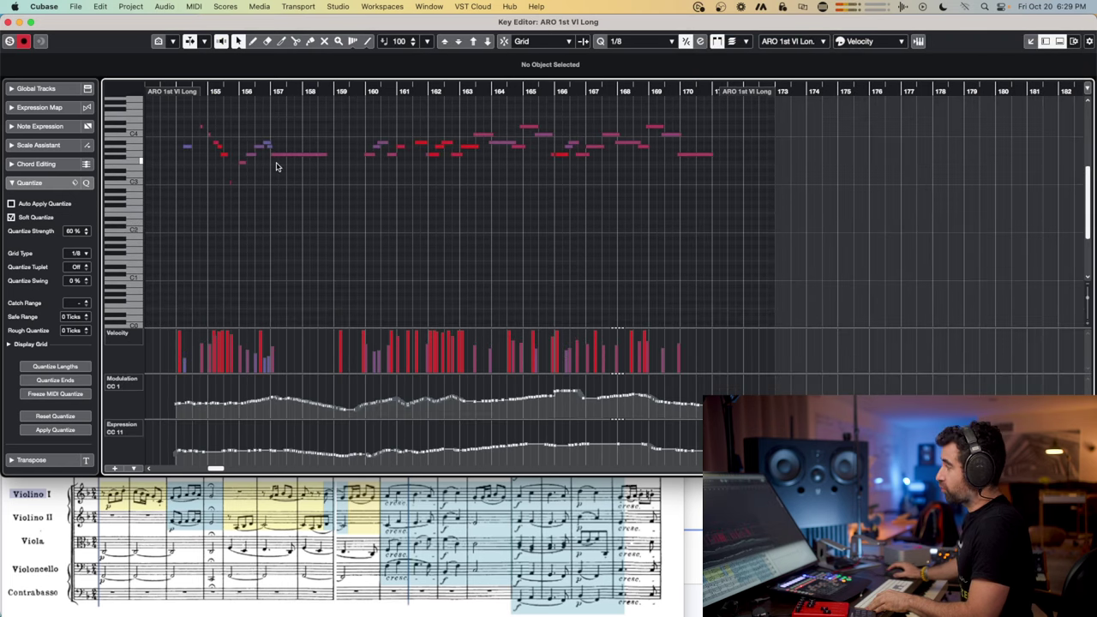
pyautogui.press('Escape')
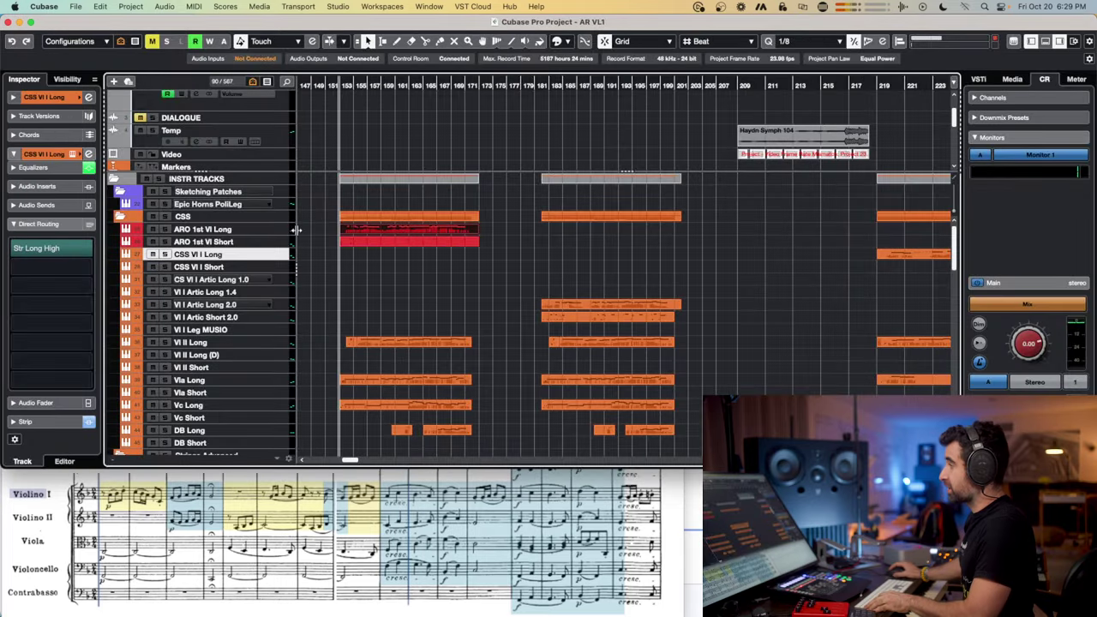
# Select in turn the ARO 1st VI Long and ARO 1st VI Short tracks of the second Beethoven mockup
pyautogui.click(263, 231)
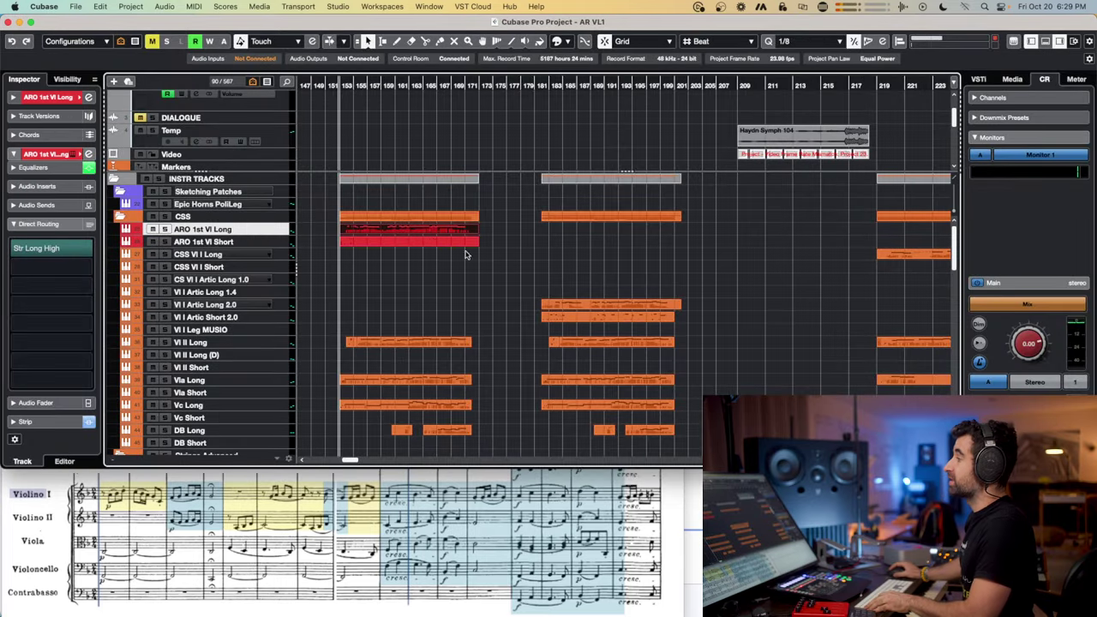
pyautogui.scroll(2, 390, 239)
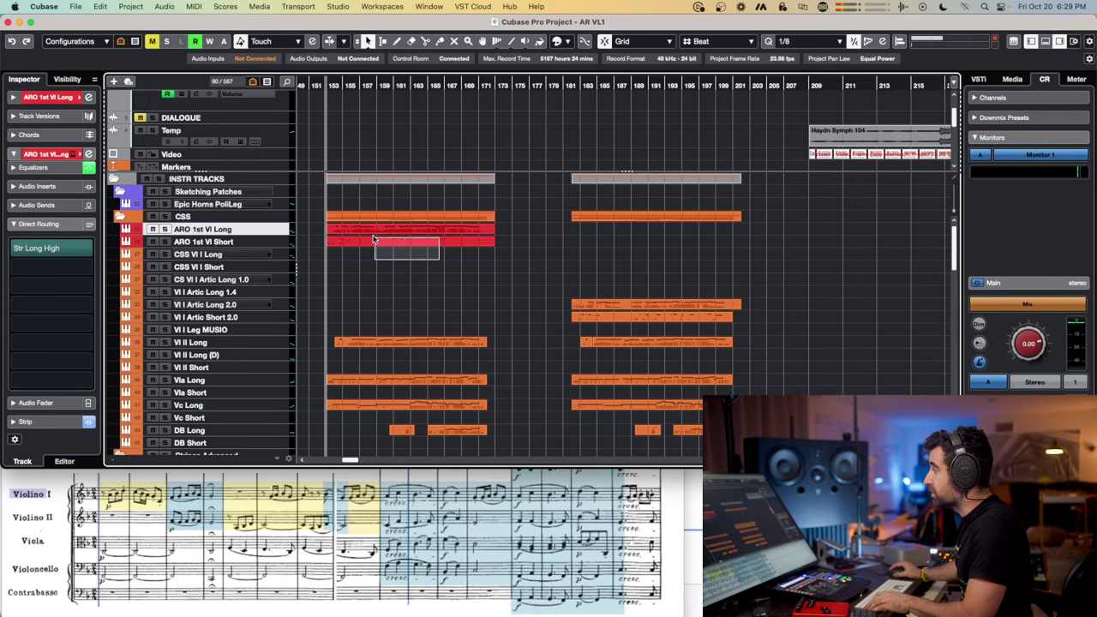
pyautogui.click(252, 241)
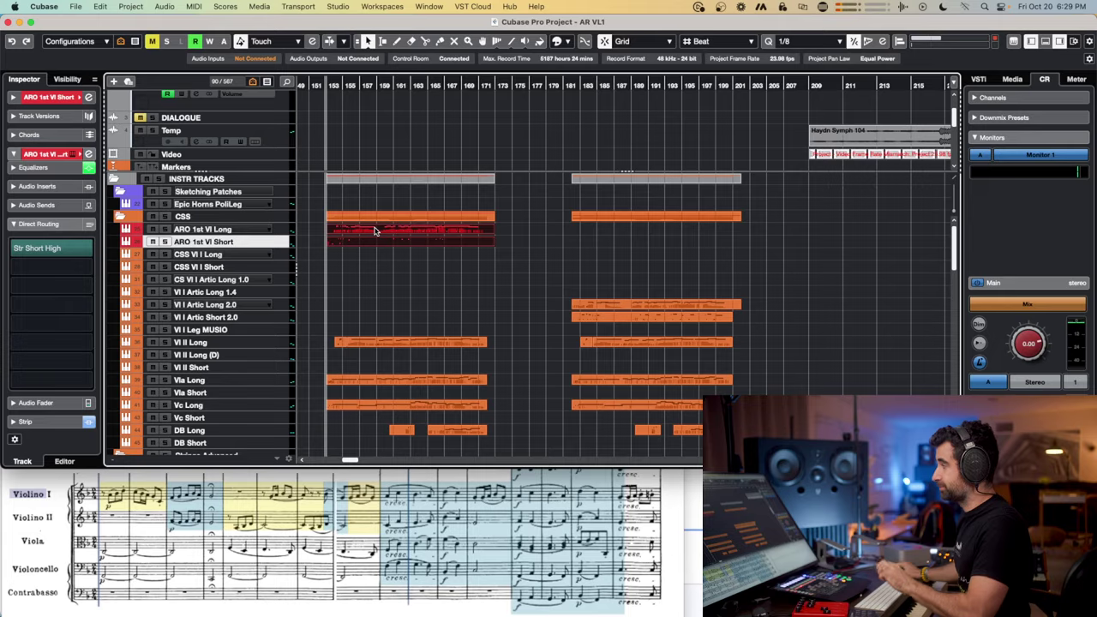
# Open the ARO 1st VI Long and Short parts together in the Key Editor and inspect their melody notes and keyswitches
pyautogui.doubleClick(374, 231)
pyautogui.press('Return')
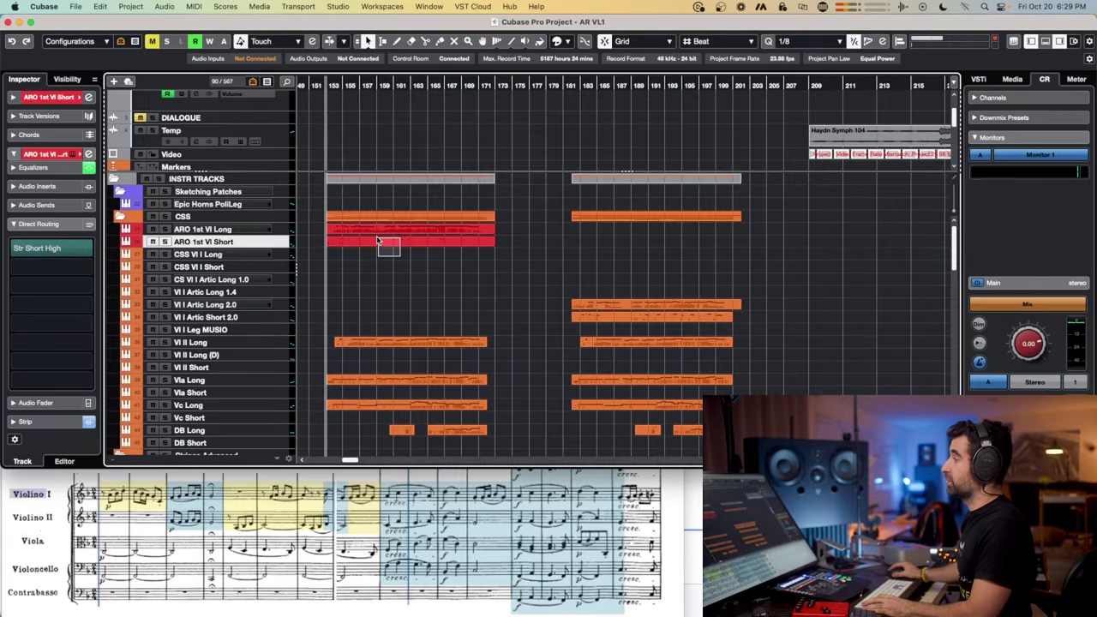
pyautogui.doubleClick(371, 231)
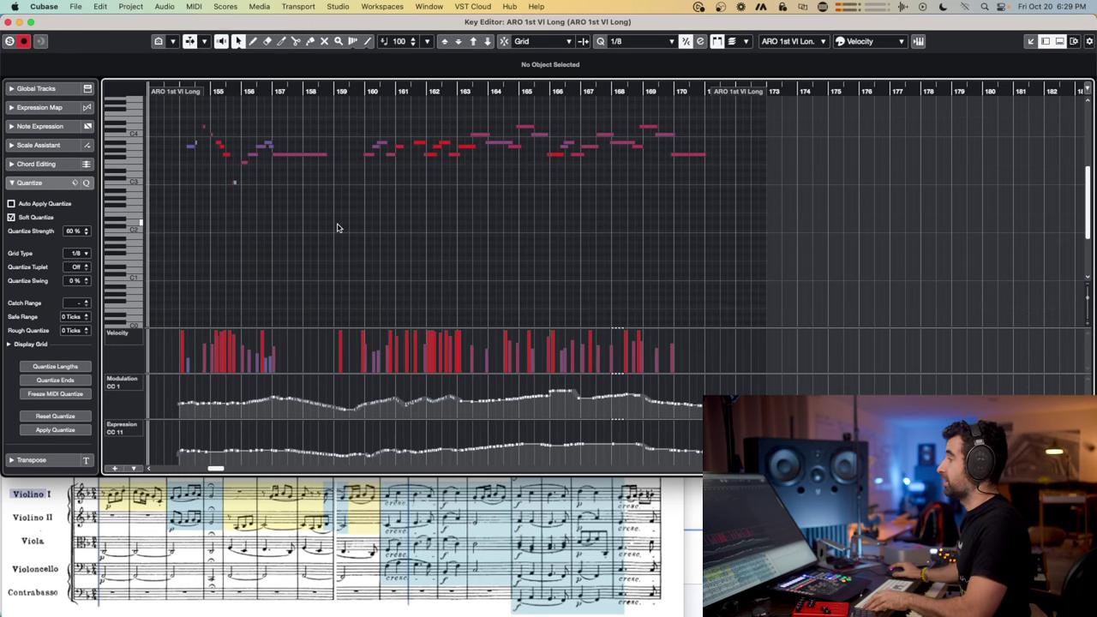
pyautogui.press('h')
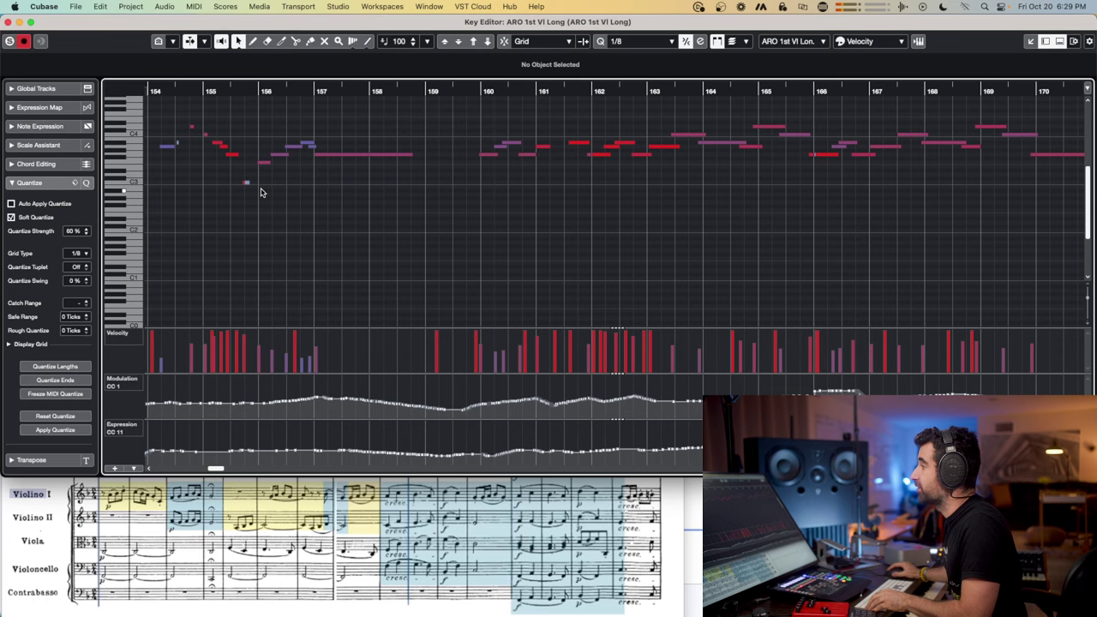
pyautogui.press('g')
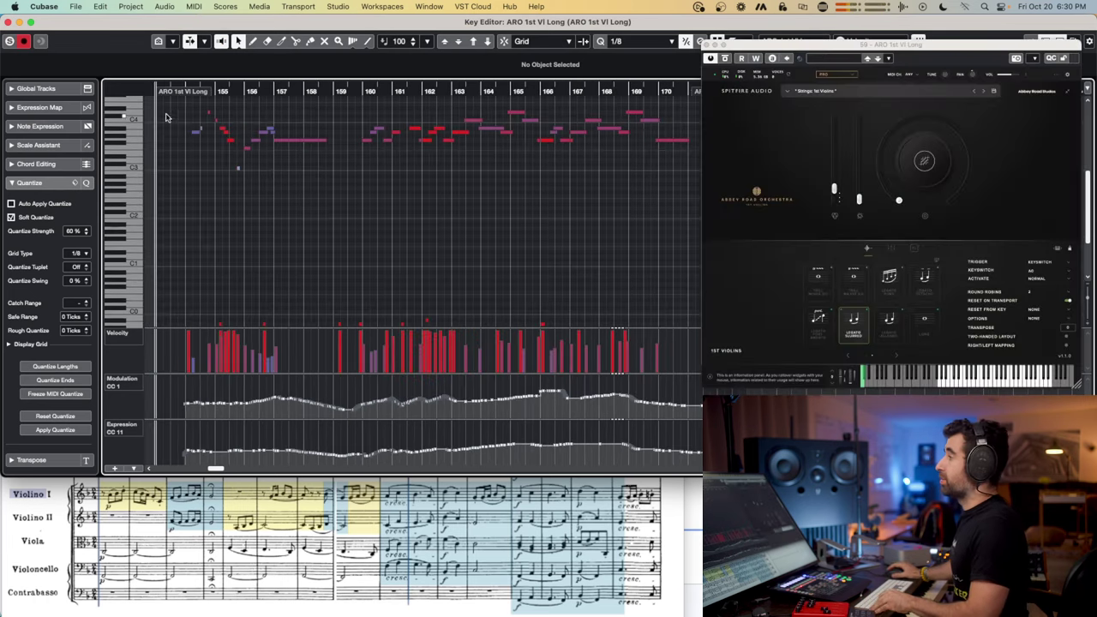
pyautogui.scroll(-3, 506, 220)
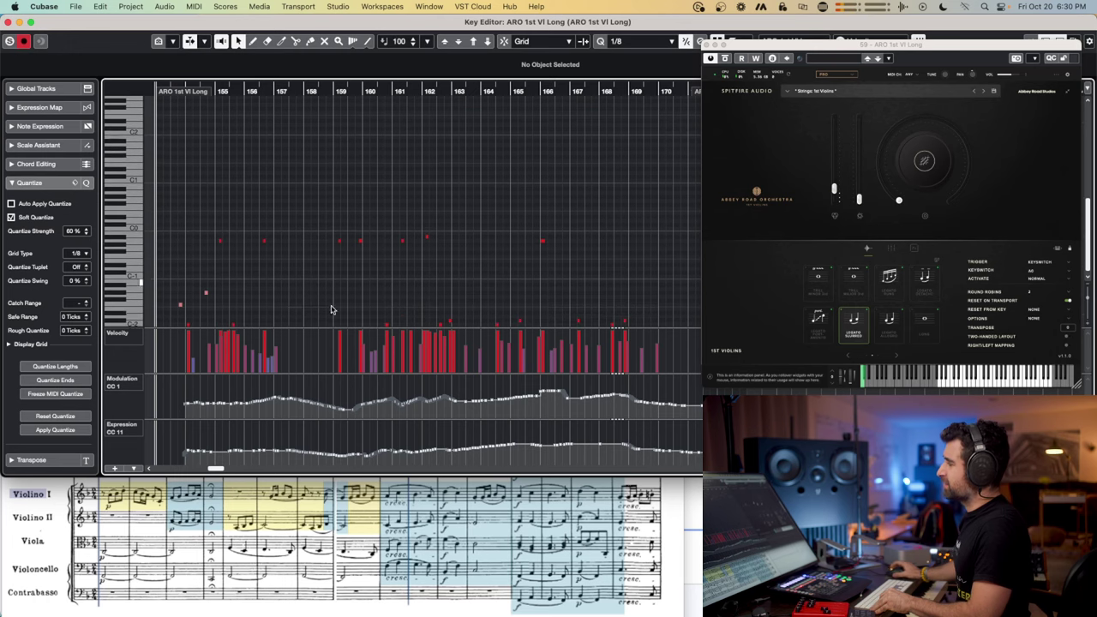
pyautogui.scroll(5, 411, 210)
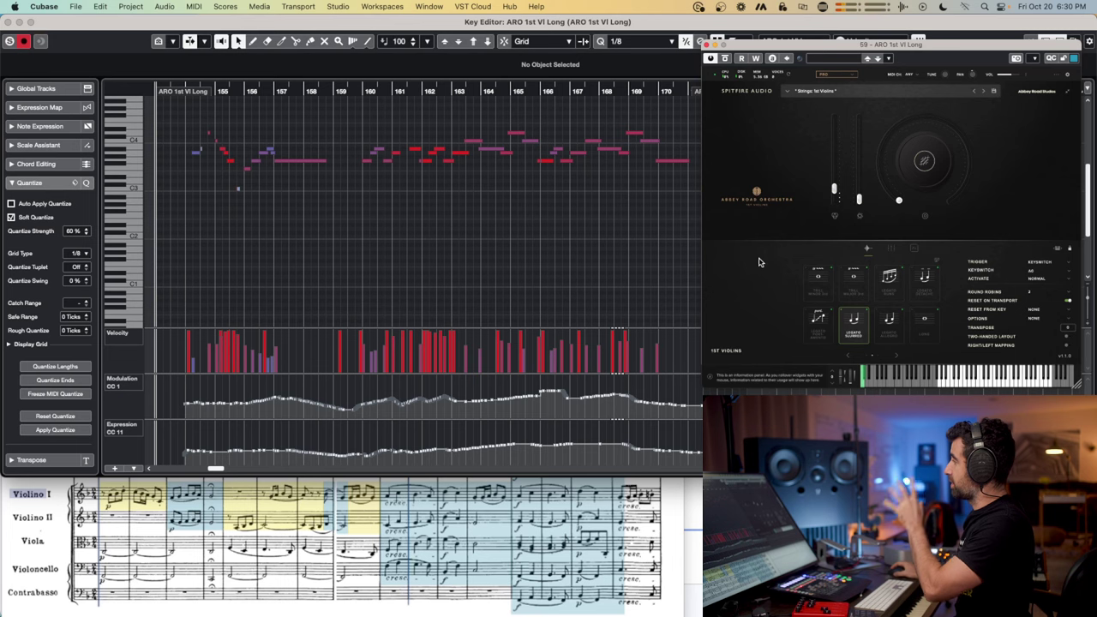
# Play the ARO mockup from its start, examine the legato notes around bars 165 to 168, and close the Key Editor
pyautogui.moveTo(225, 91); pyautogui.dragTo(162, 92)
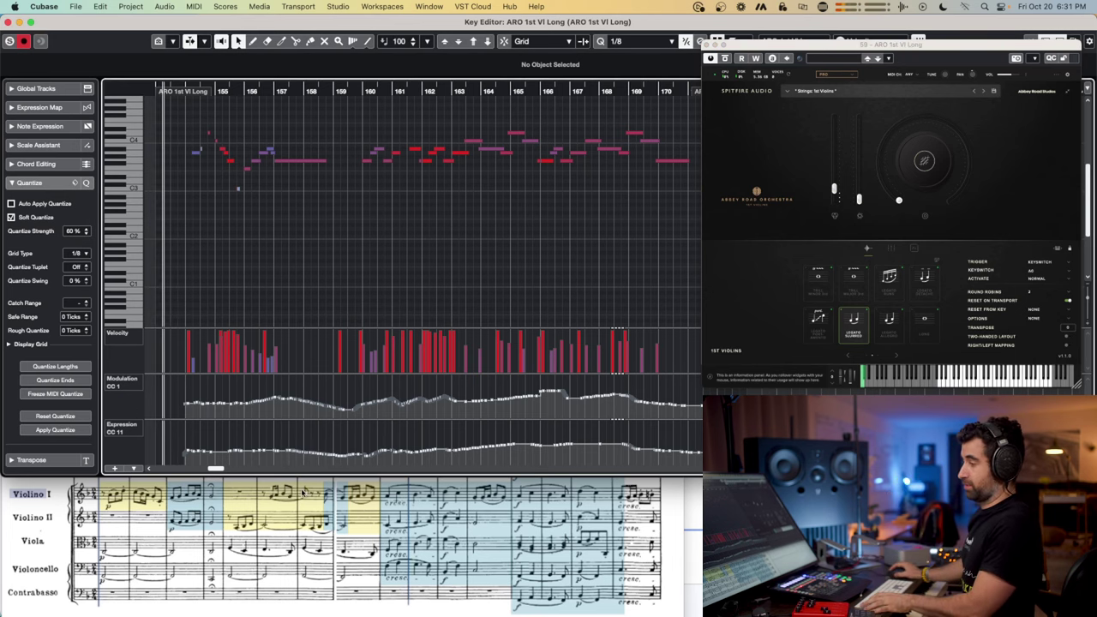
pyautogui.press('space')
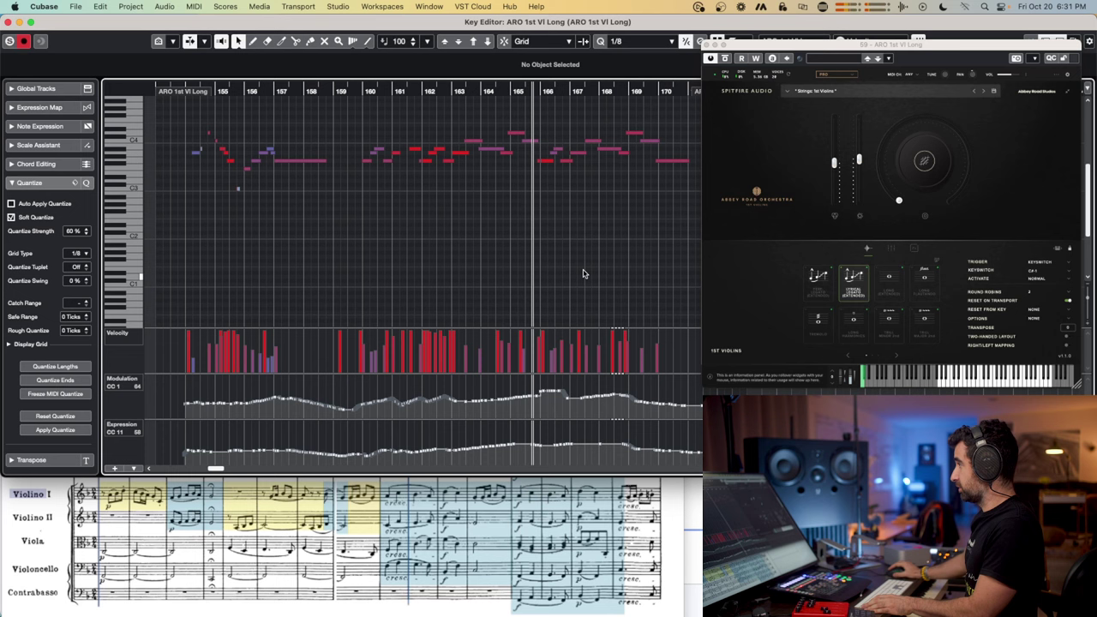
pyautogui.scroll(3, 553, 194)
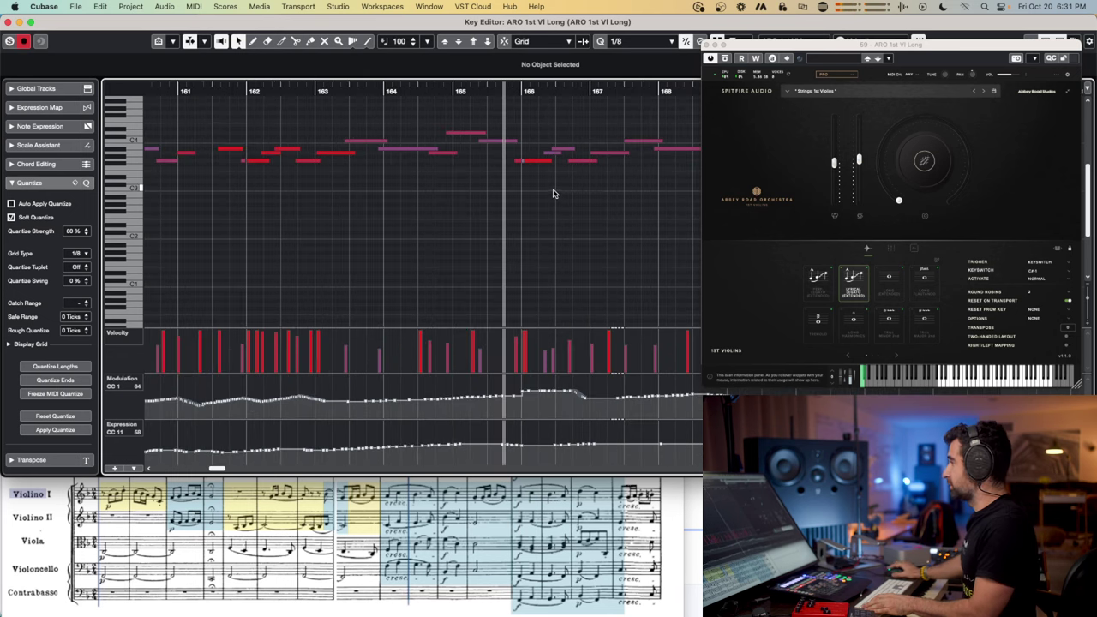
pyautogui.scroll(-2, 579, 214)
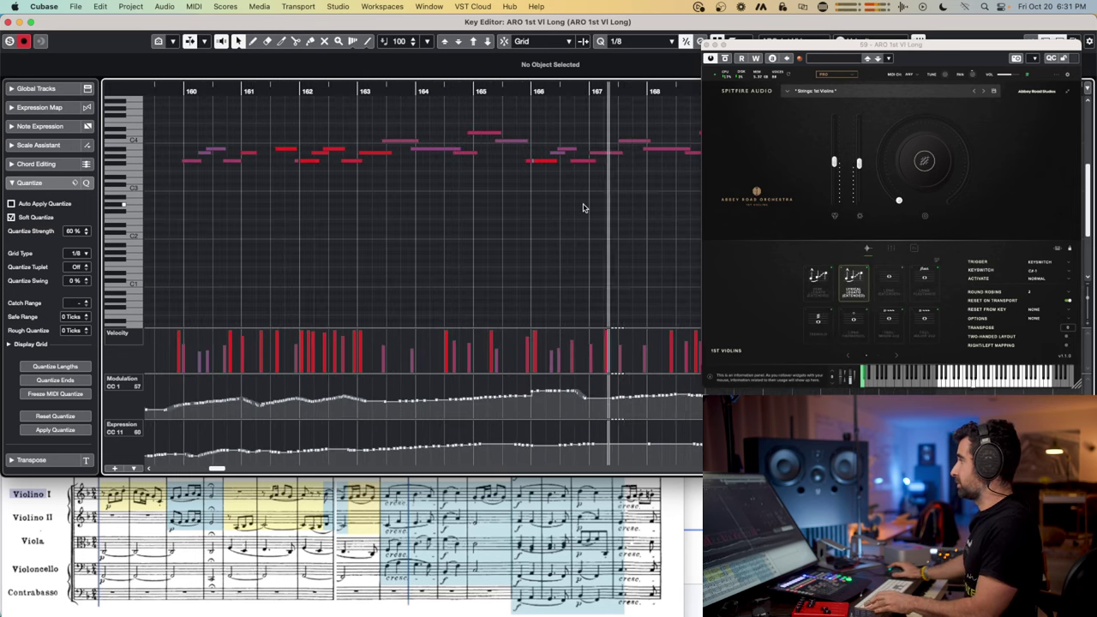
pyautogui.click(539, 143)
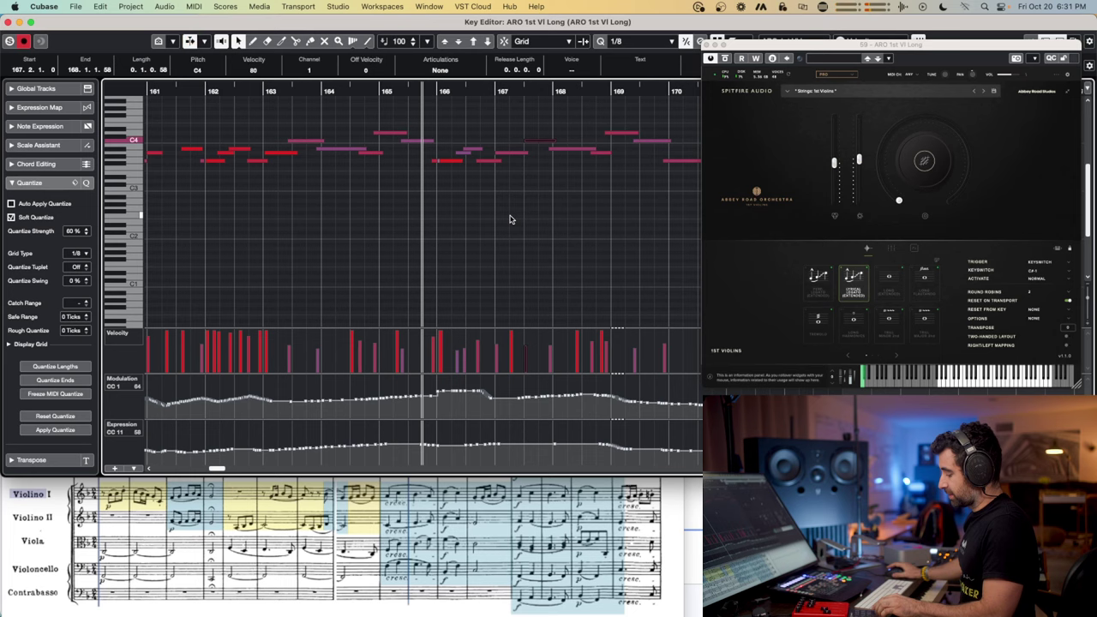
pyautogui.click(379, 215)
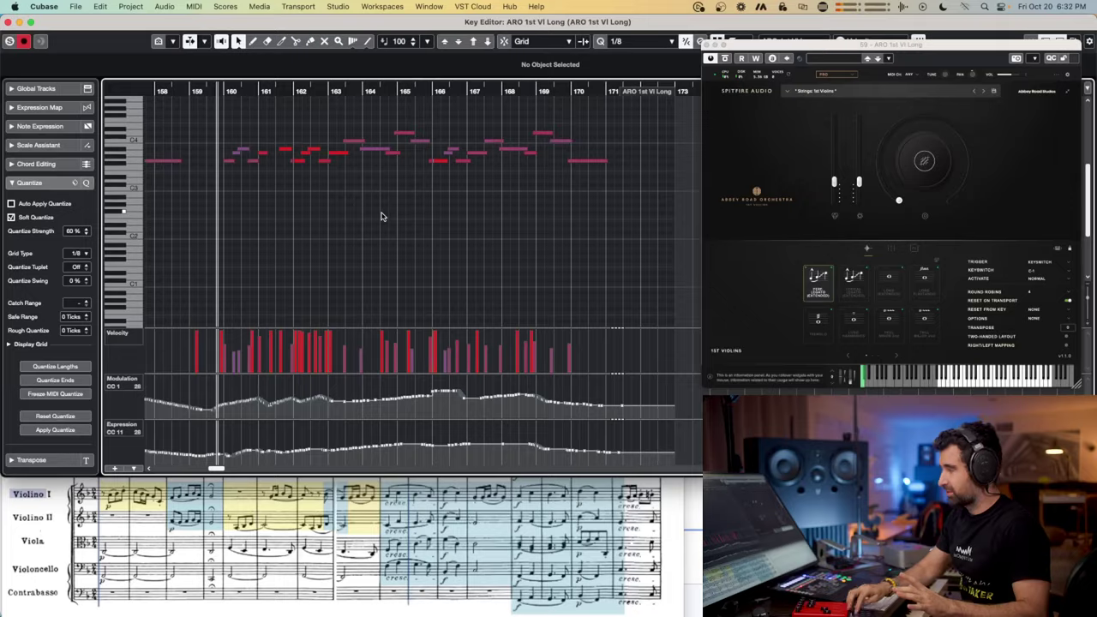
pyautogui.press('Escape')
# Open the VI I Artic Long 2.0 and Short 2.0 parts together in the Key Editor and show their CineStrings Core instrument
pyautogui.press('g')
pyautogui.press('g')
pyautogui.press('g')
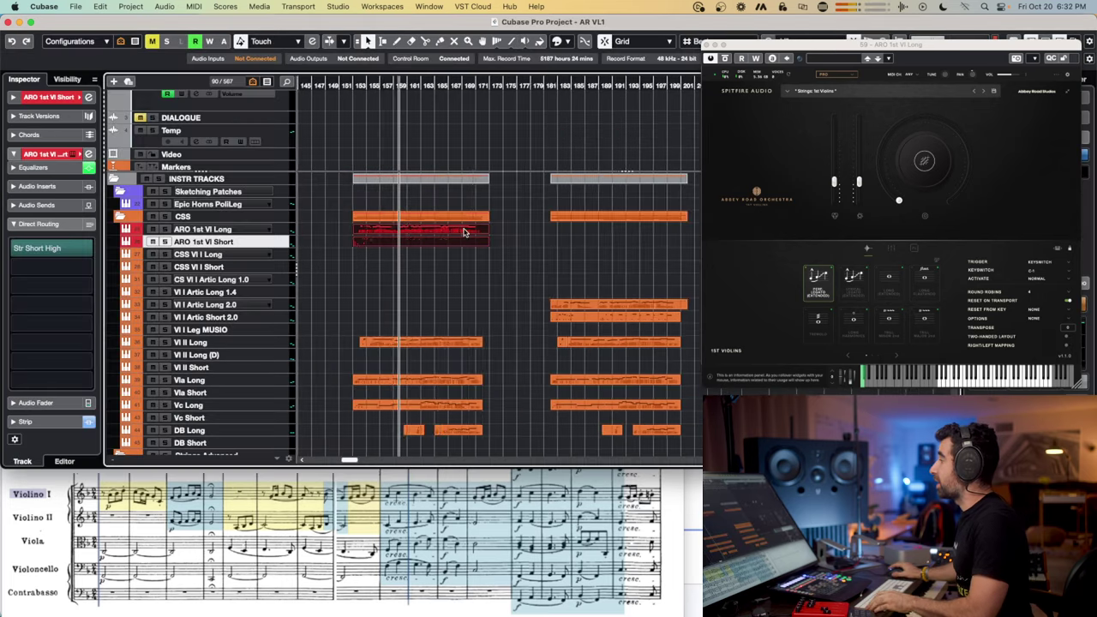
pyautogui.click(350, 82)
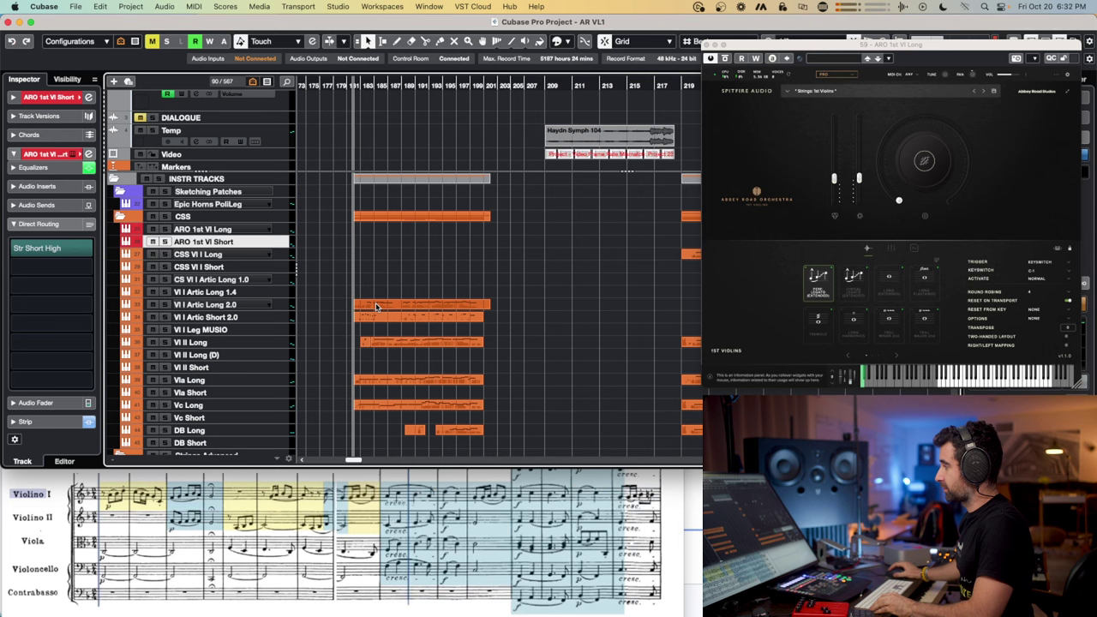
pyautogui.moveTo(493, 283); pyautogui.dragTo(353, 319)
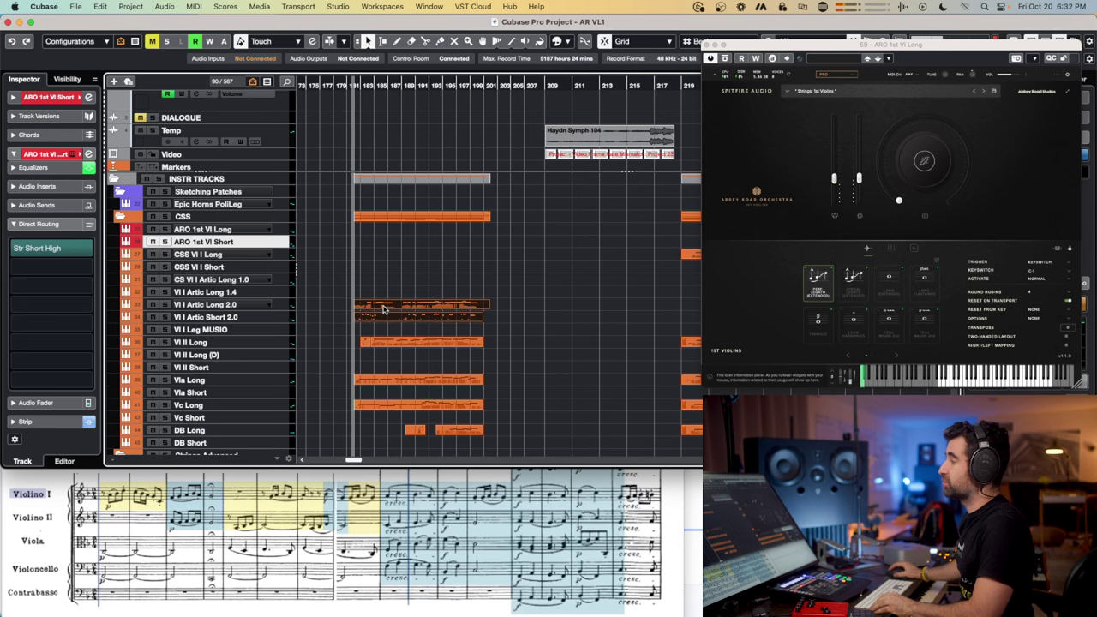
pyautogui.doubleClick(383, 309)
pyautogui.scroll(2, 301, 250)
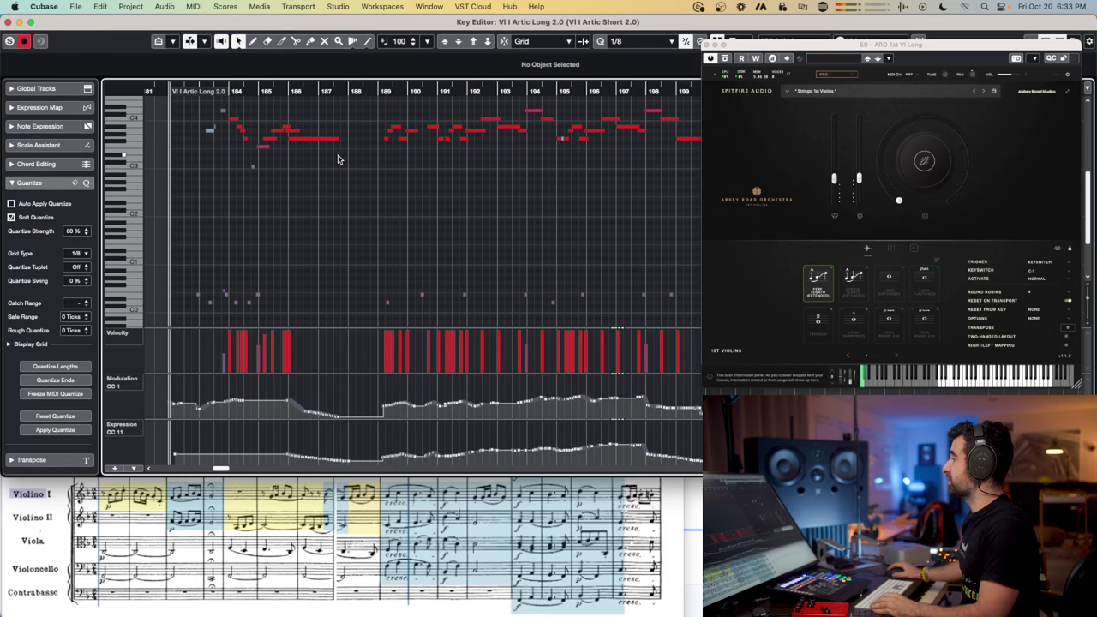
pyautogui.click(706, 45)
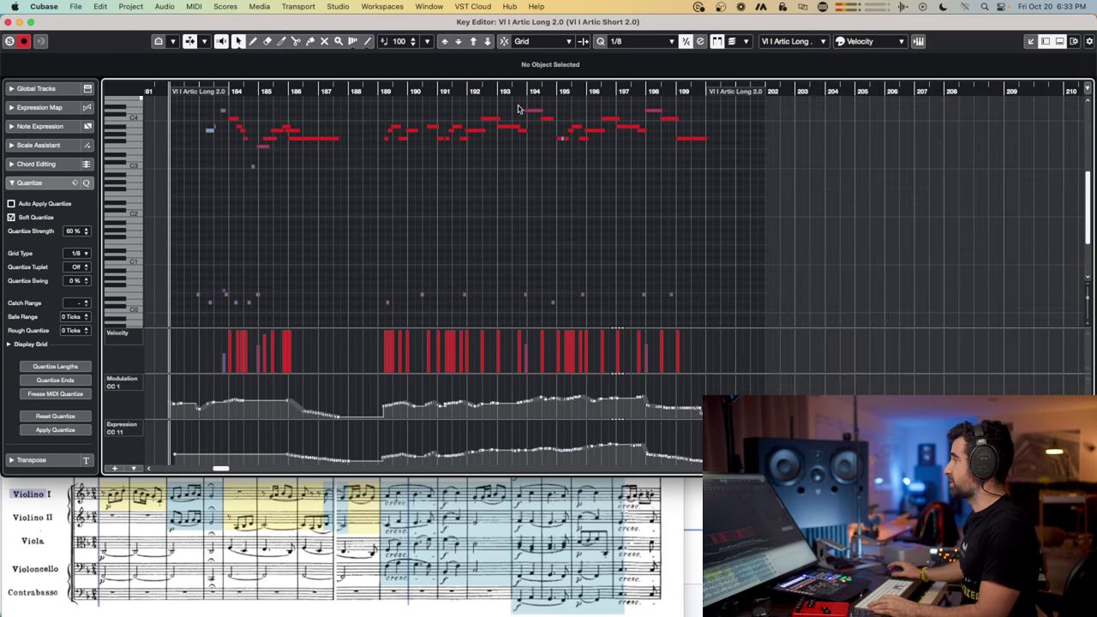
pyautogui.press('F11')
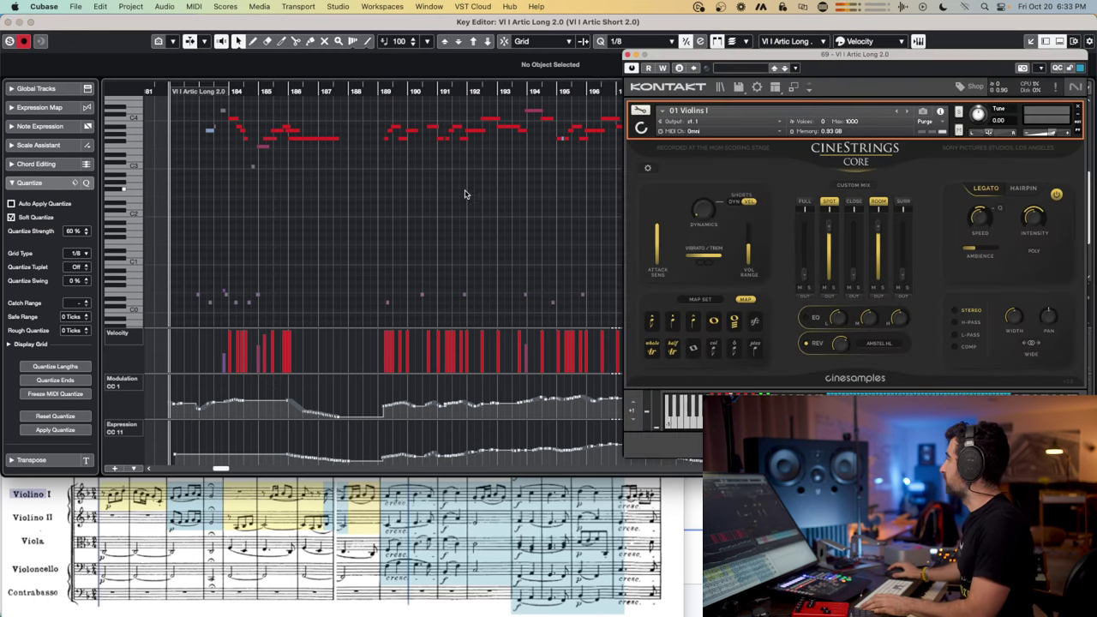
# Audition the CineStrings mockup around bars 184 and 185, and play it from the beginning of the parts
pyautogui.click(237, 90)
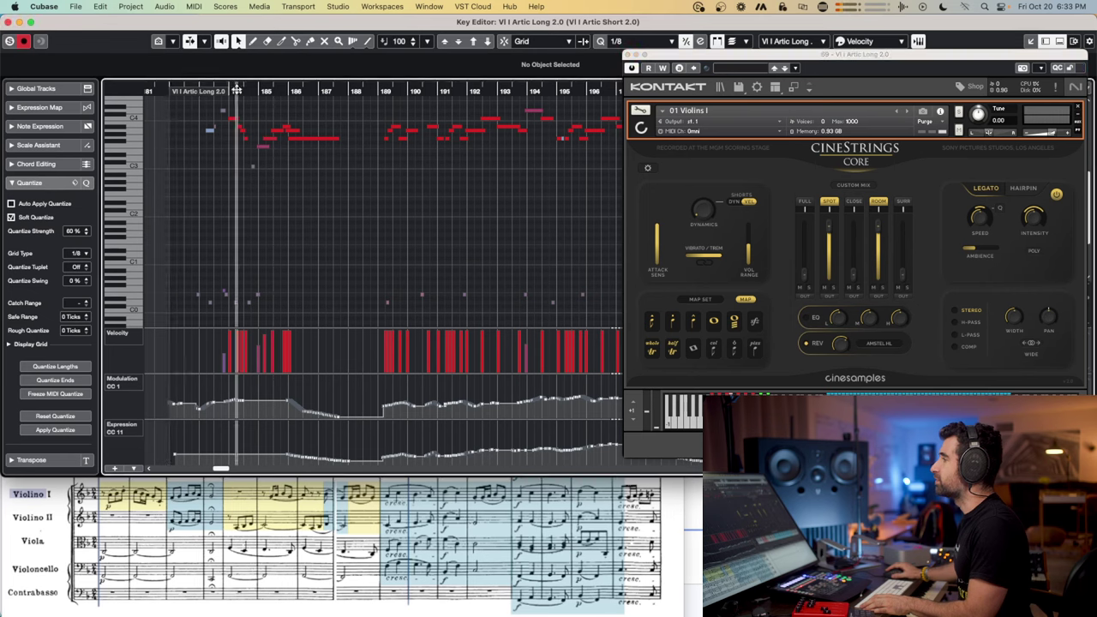
pyautogui.press('space')
pyautogui.press('space')
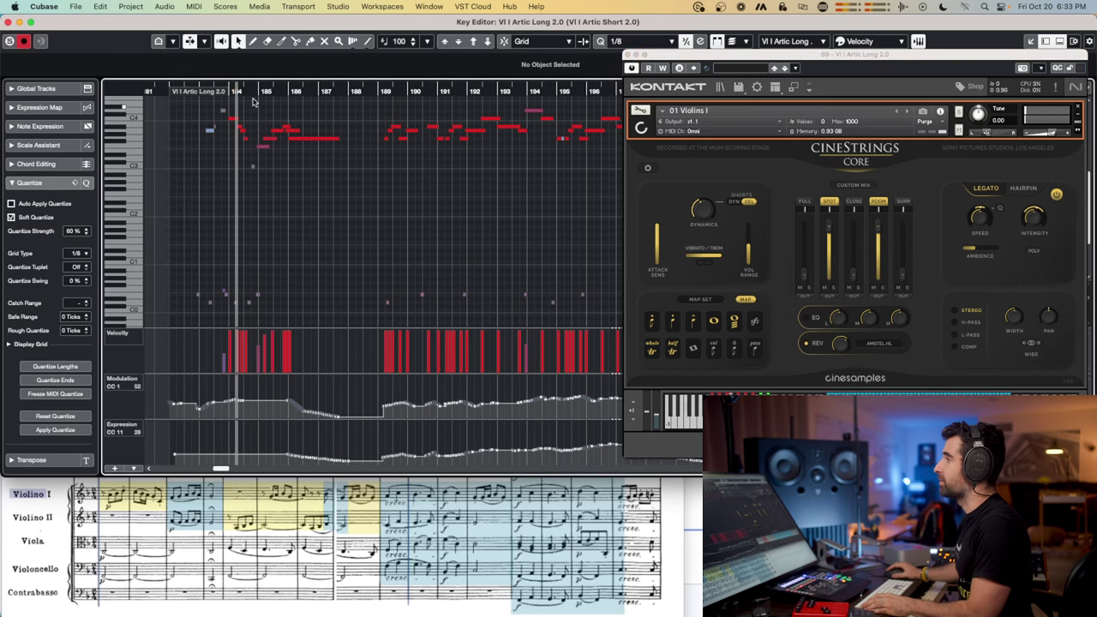
pyautogui.click(258, 90)
pyautogui.press('space')
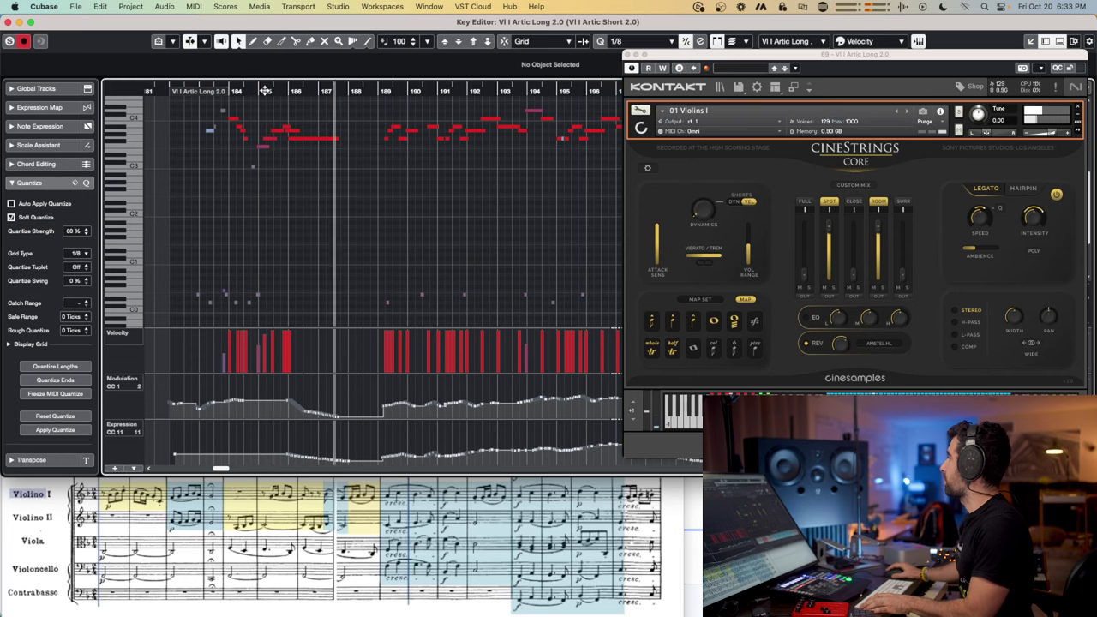
pyautogui.press('space')
pyautogui.moveTo(284, 91); pyautogui.dragTo(171, 91)
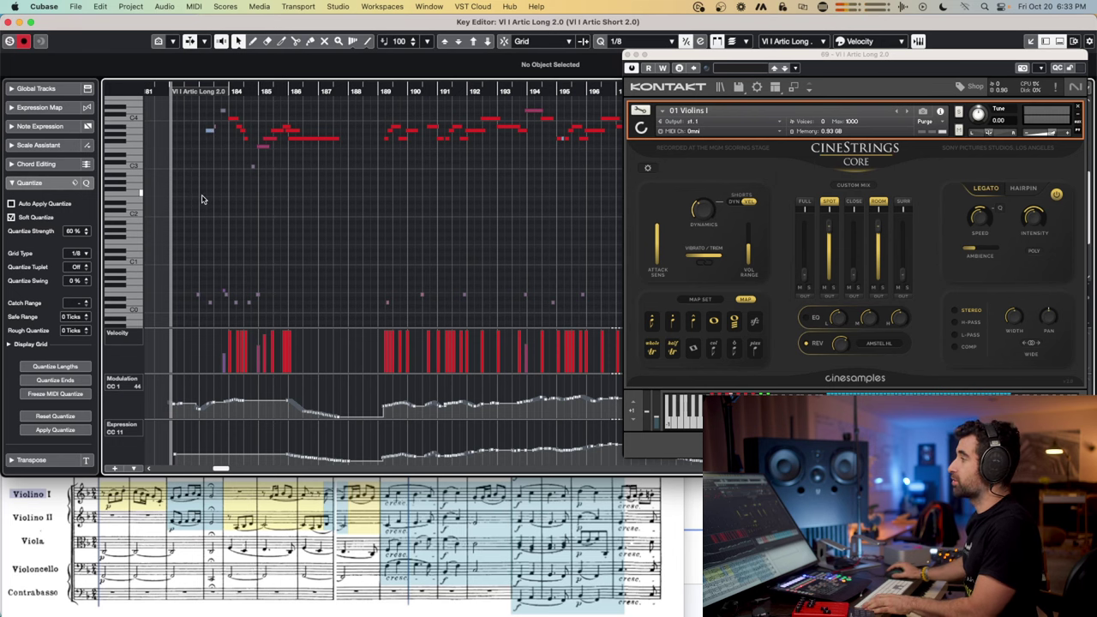
pyautogui.press('space')
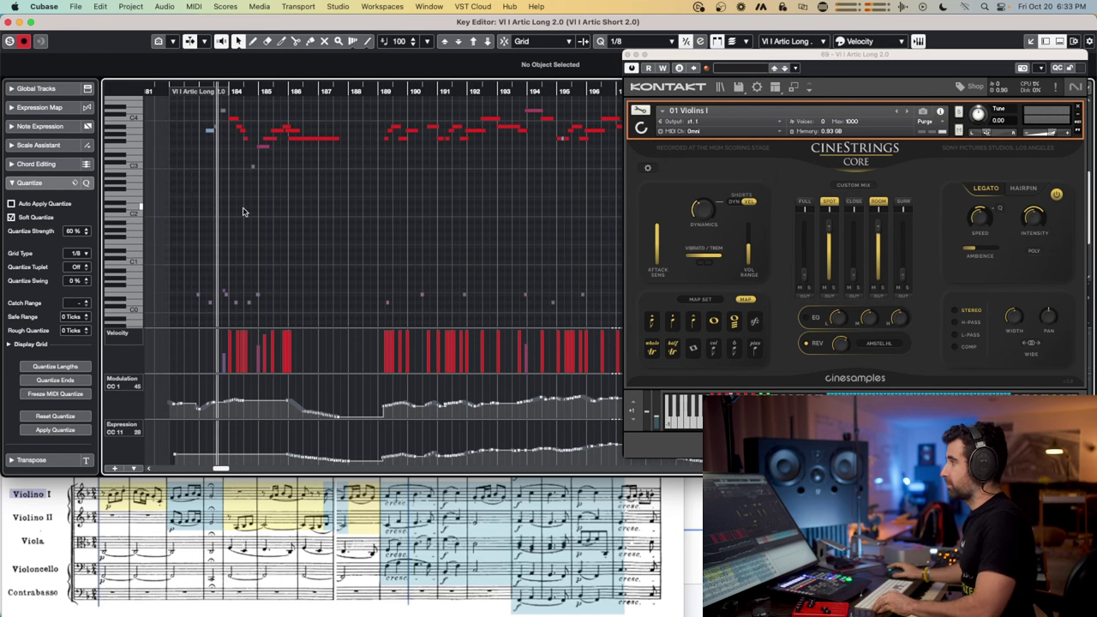
# Switch to the presentation in Chrome and highlight the word CSS in the title of the Observations: CSS slide
pyautogui.press('f')
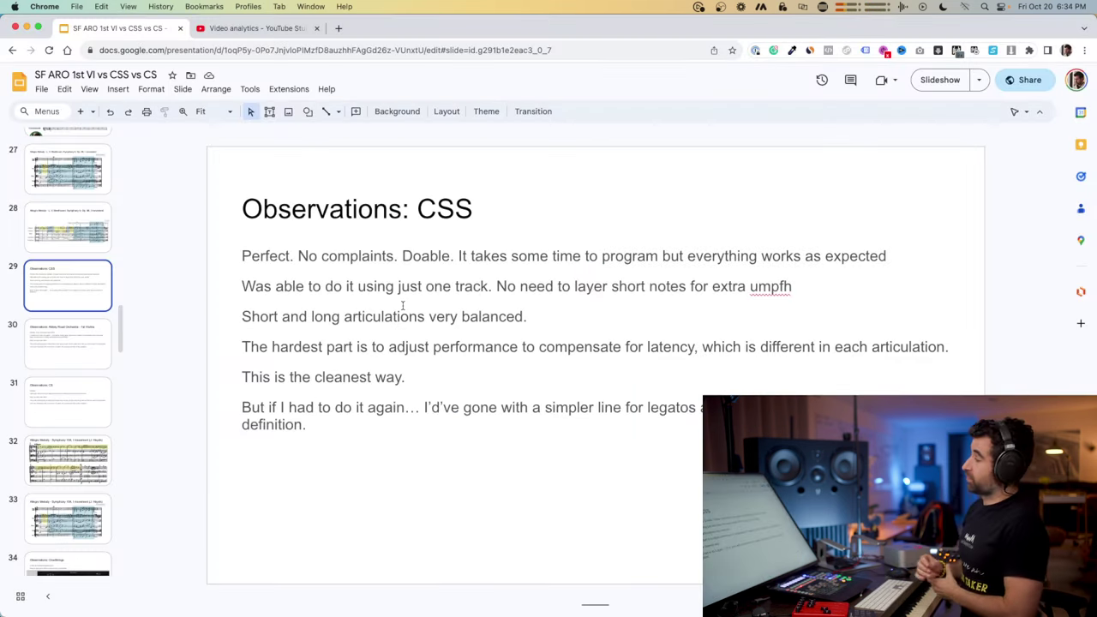
pyautogui.doubleClick(456, 211)
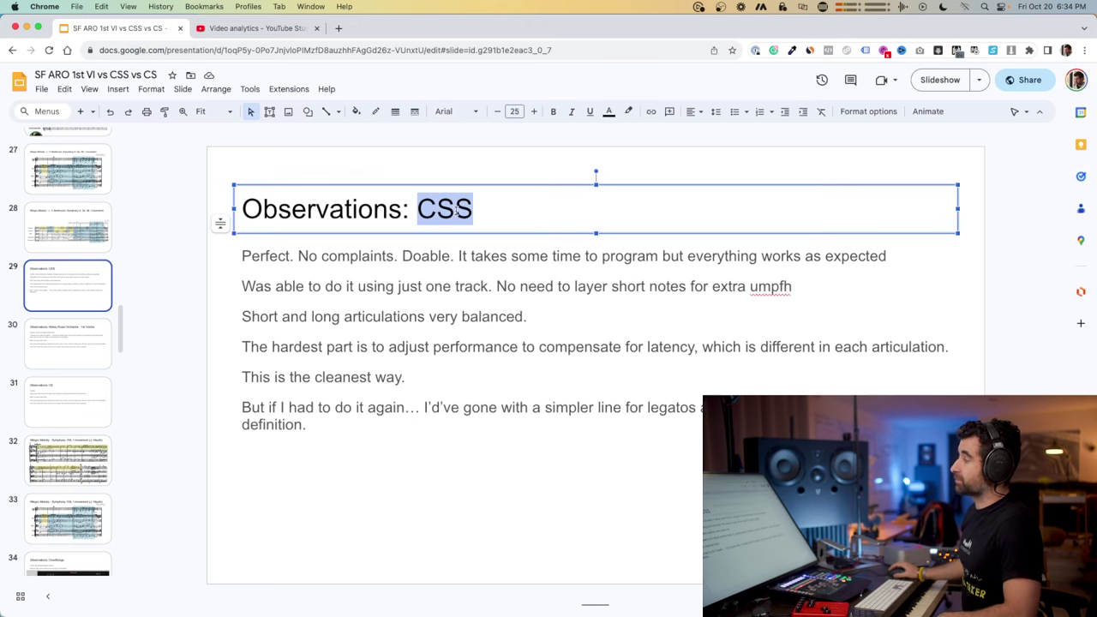
# Highlight the first CSS observations: no complaints, doable, possible with just one track, and no need to layer short notes for extra umpfh
pyautogui.click(265, 261)
pyautogui.doubleClick(266, 262)
pyautogui.moveTo(266, 261); pyautogui.dragTo(364, 259)
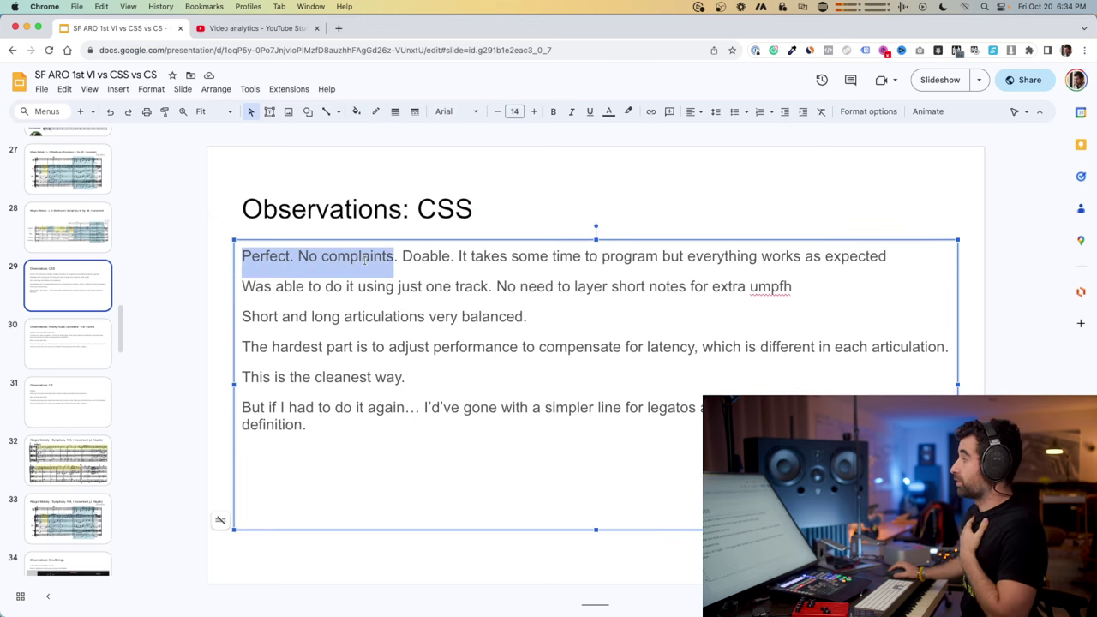
pyautogui.doubleClick(423, 256)
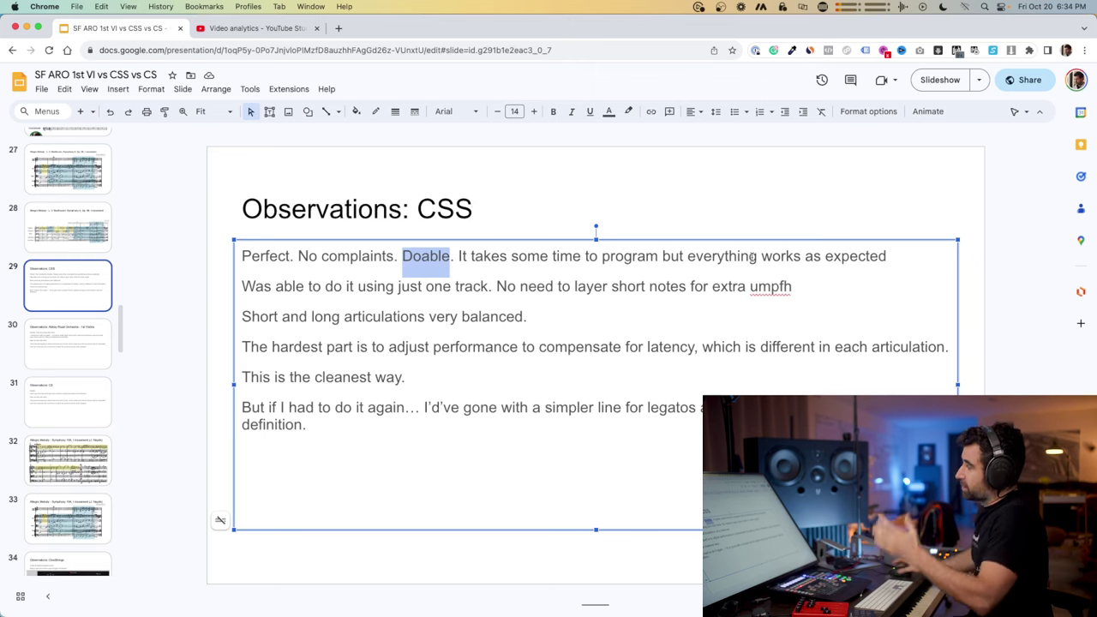
pyautogui.moveTo(275, 288); pyautogui.dragTo(469, 290)
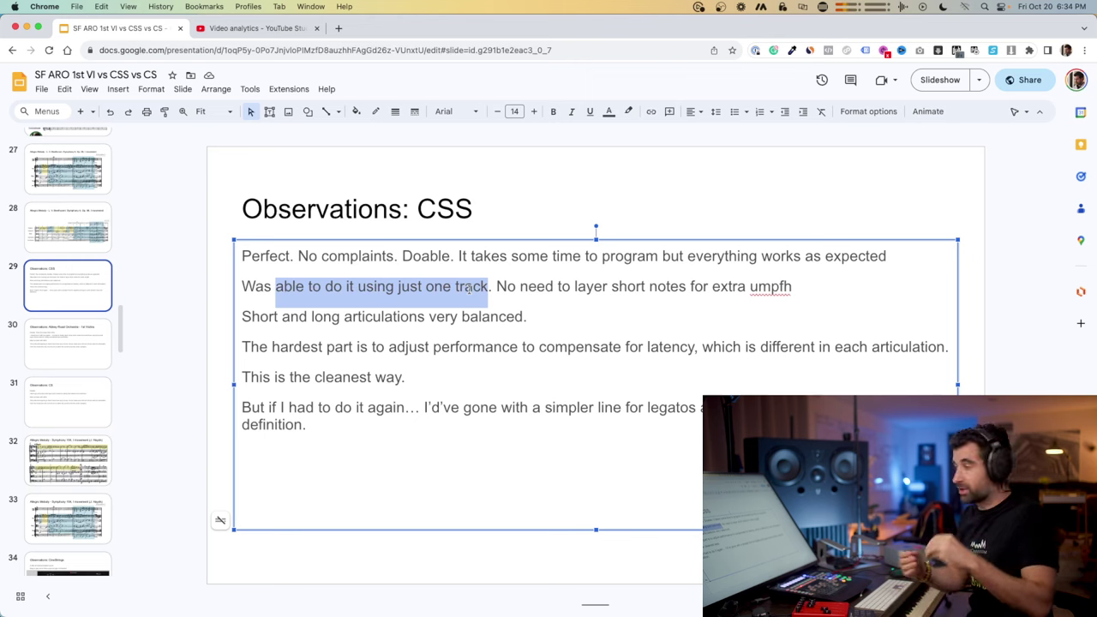
pyautogui.moveTo(613, 288); pyautogui.dragTo(754, 282)
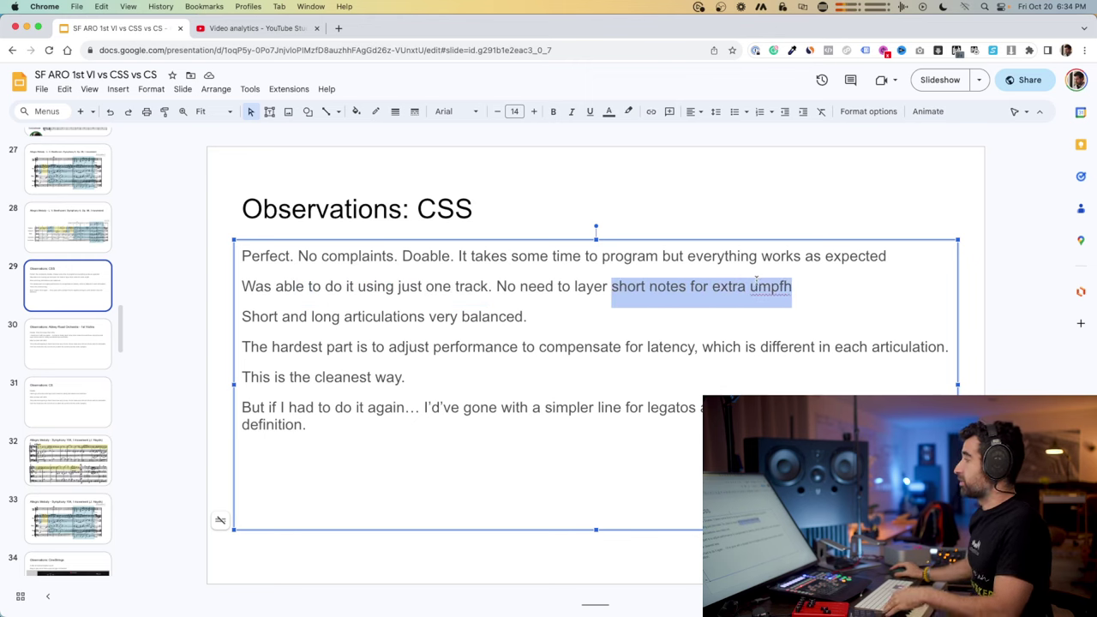
# Highlight the point about balanced short and long articulations, the first three observations together, and the sentence about compensating for latency
pyautogui.doubleClick(269, 317)
pyautogui.moveTo(266, 317); pyautogui.dragTo(458, 316)
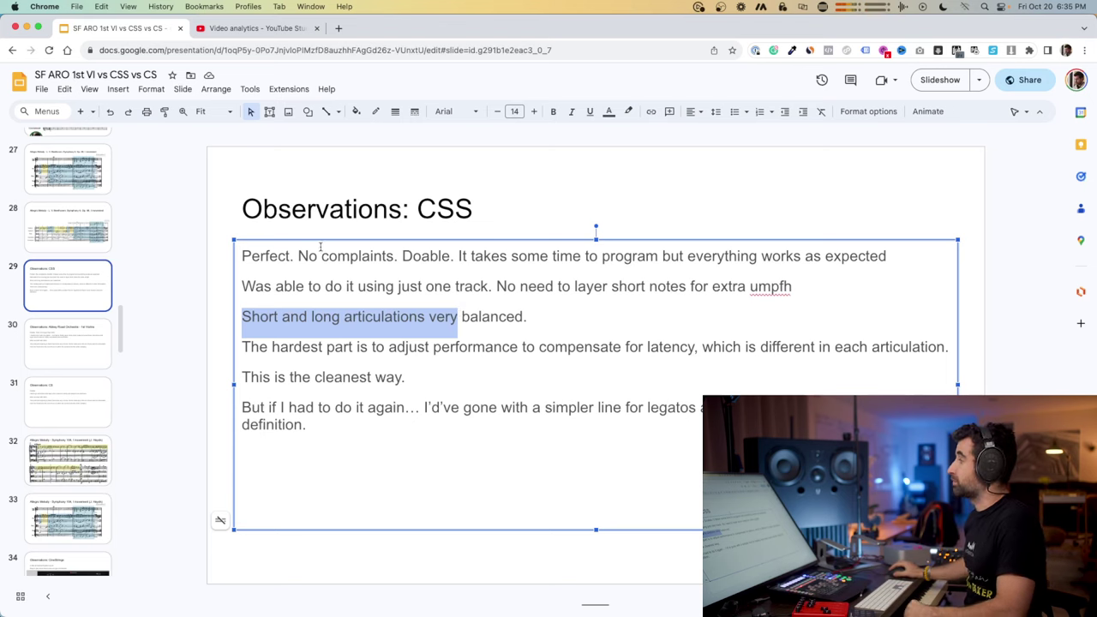
pyautogui.doubleClick(278, 256)
pyautogui.moveTo(268, 255); pyautogui.dragTo(526, 319)
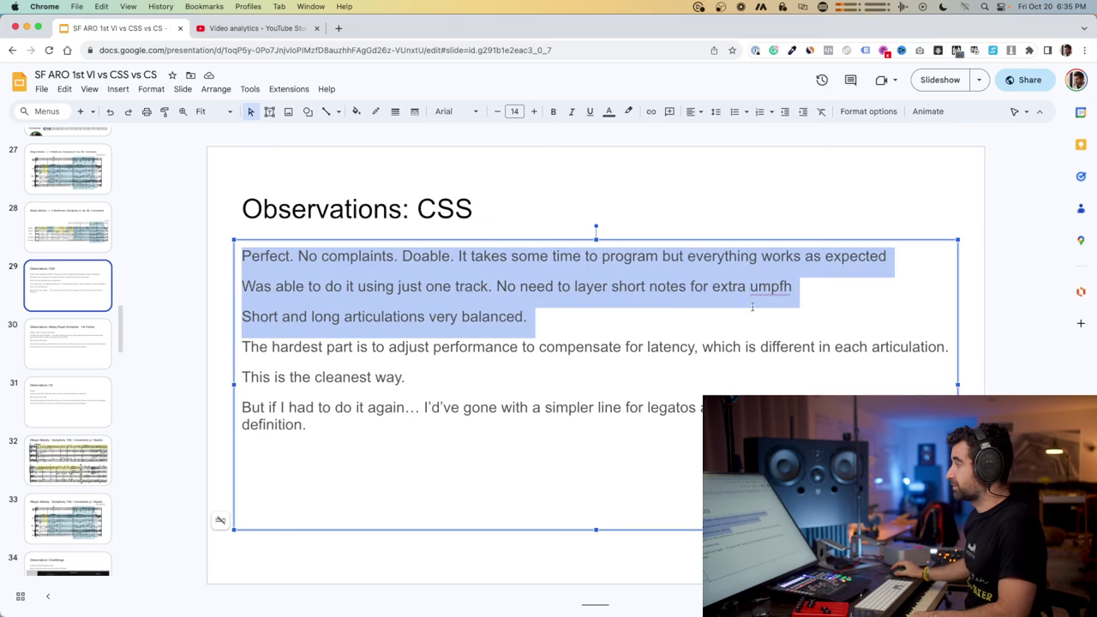
pyautogui.click(526, 316)
pyautogui.doubleClick(272, 317)
pyautogui.tripleClick(282, 318)
pyautogui.doubleClick(281, 346)
pyautogui.moveTo(281, 346); pyautogui.dragTo(670, 345)
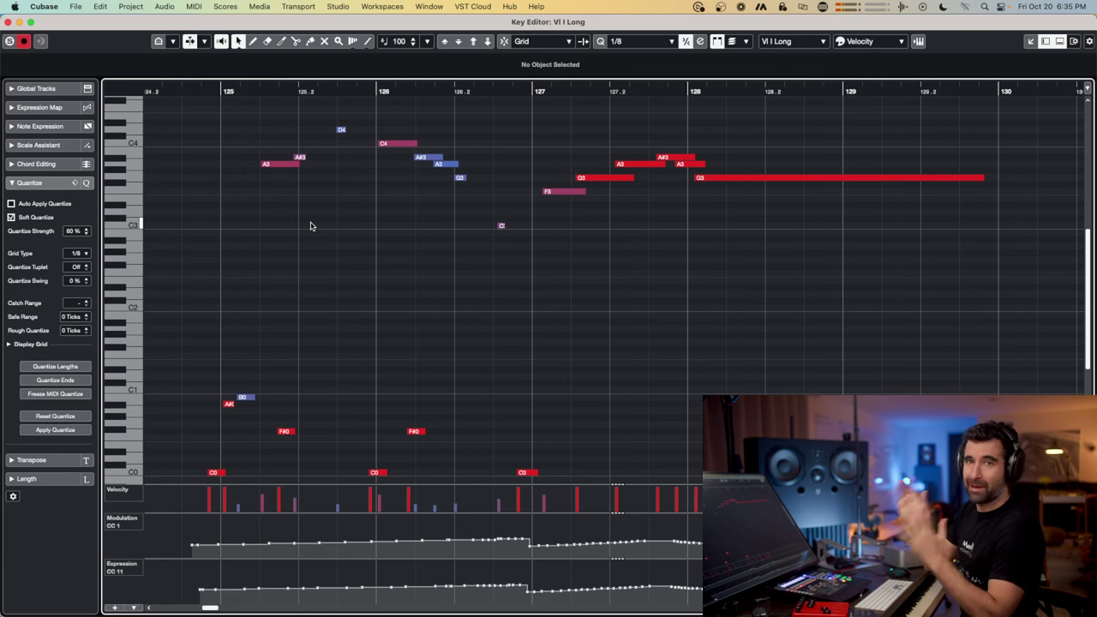
# Close the Key Editor and show the VI II Long track's basic settings, including its track delay
pyautogui.press('super+w')
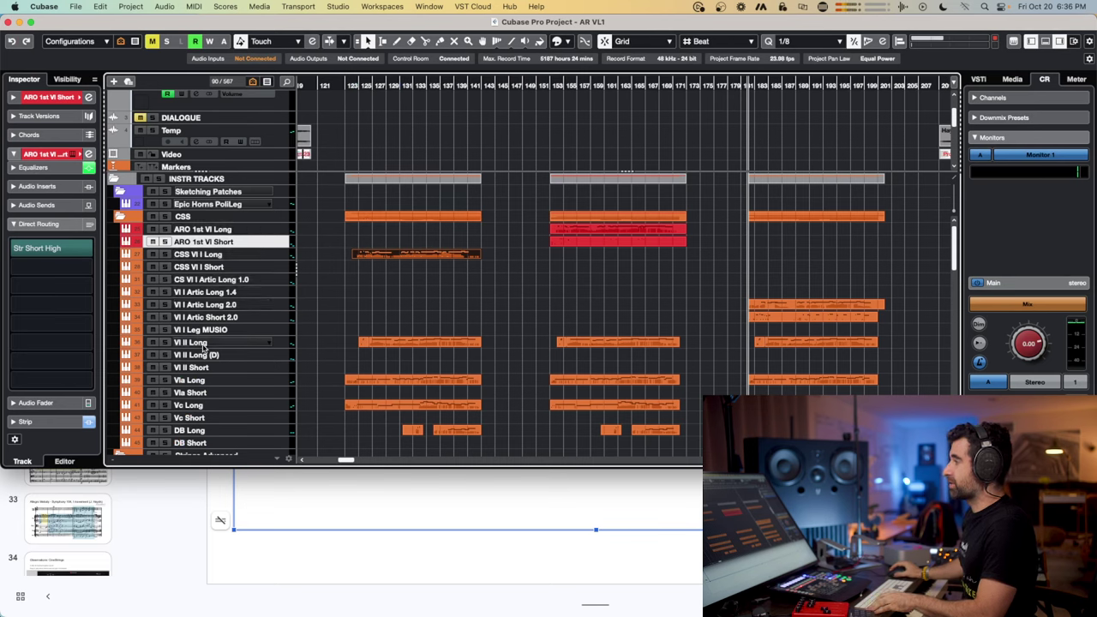
pyautogui.click(204, 343)
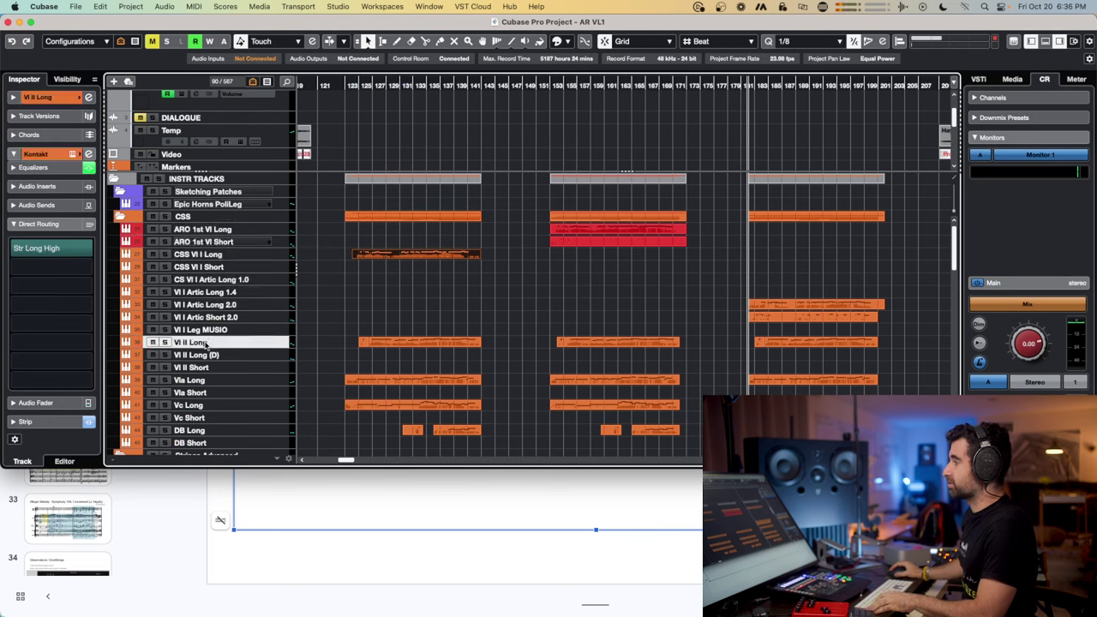
pyautogui.click(15, 98)
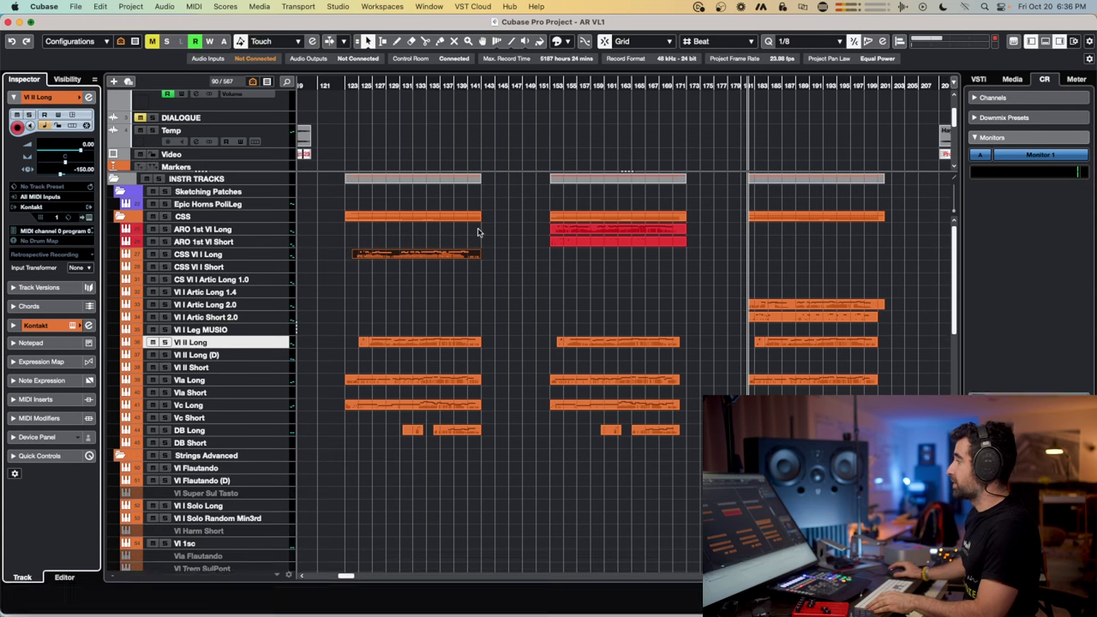
# Open the CSS VI I Long part in the Key Editor and examine its notes and keyswitches across bars 125 to 128
pyautogui.doubleClick(432, 256)
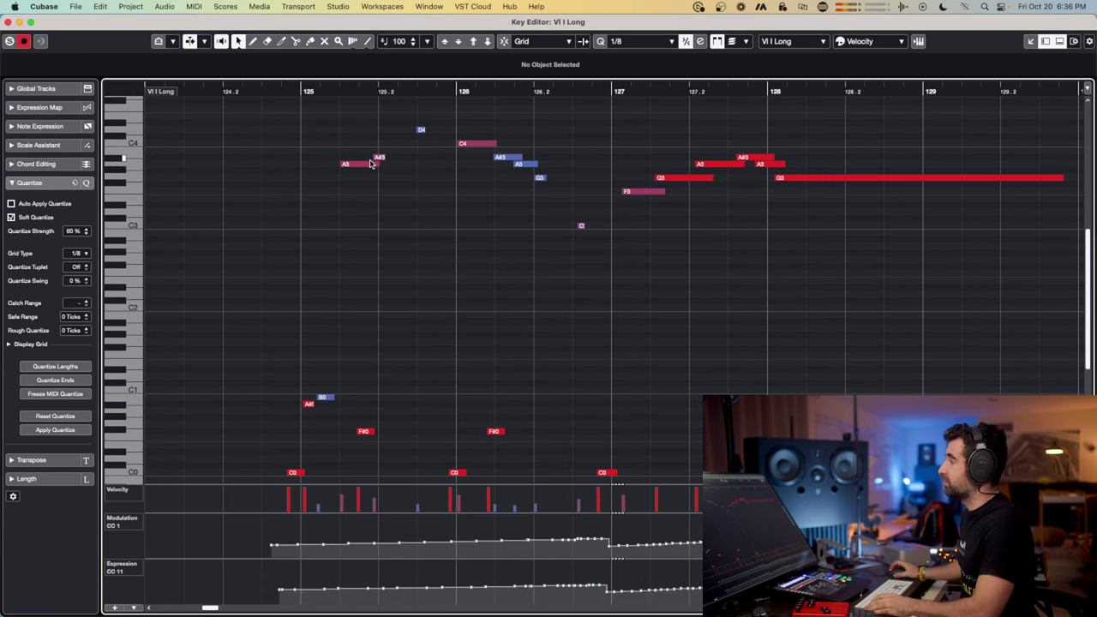
pyautogui.scroll(3, 370, 163)
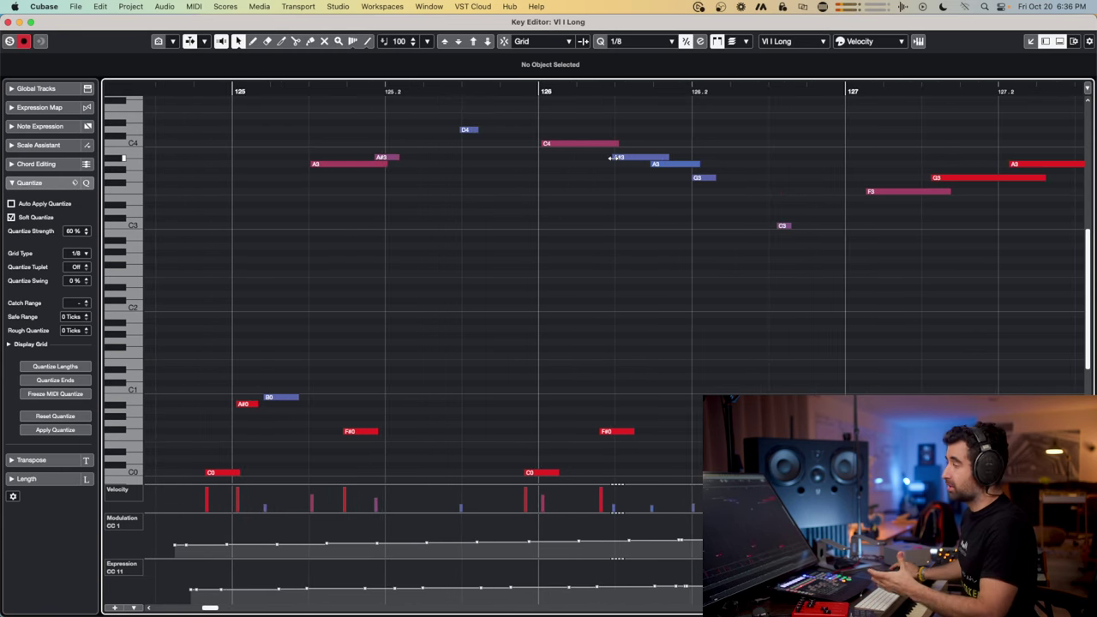
pyautogui.scroll(-2, 766, 196)
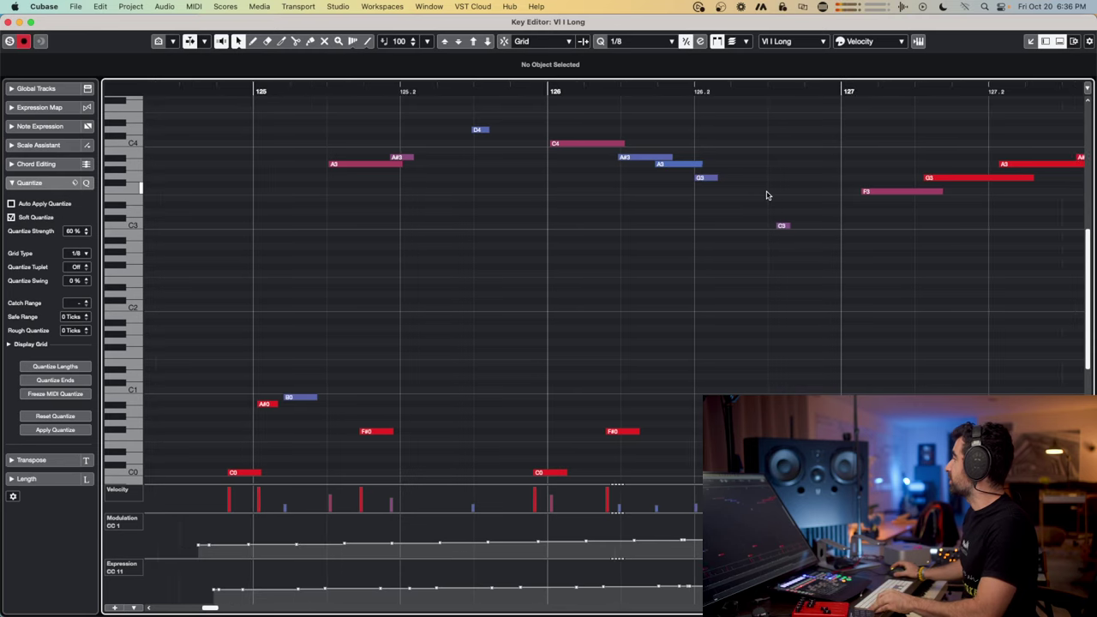
pyautogui.hscroll(3, 766, 195)
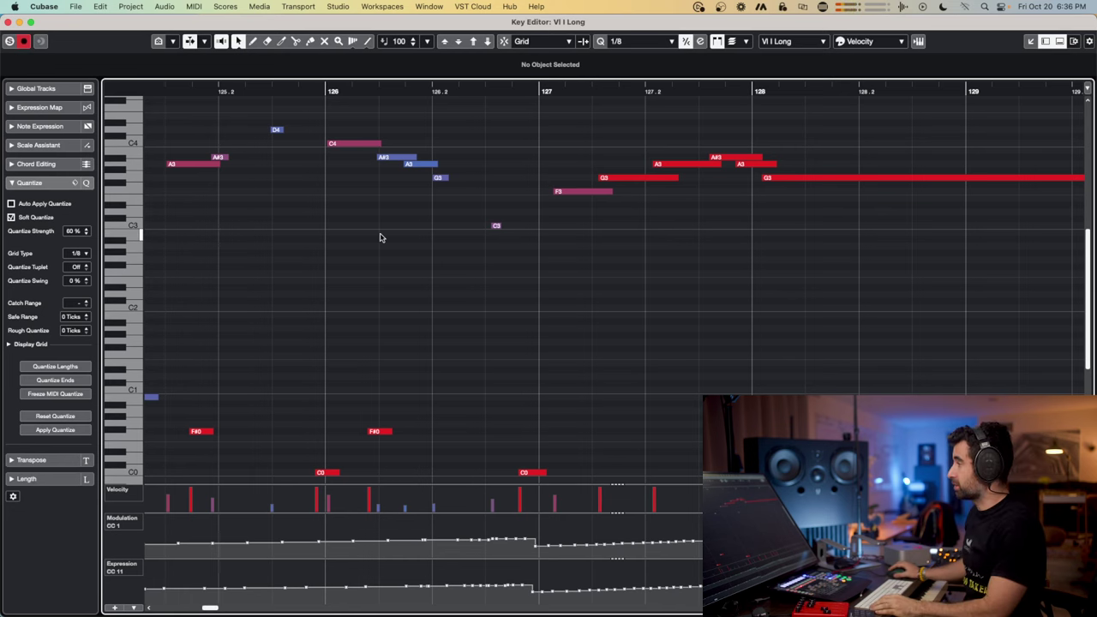
# Show the Cinematic Studio Strings instrument and compare its Sustain and Marcato articulations with the keyswitches around bars 125 and 126
pyautogui.press('f')
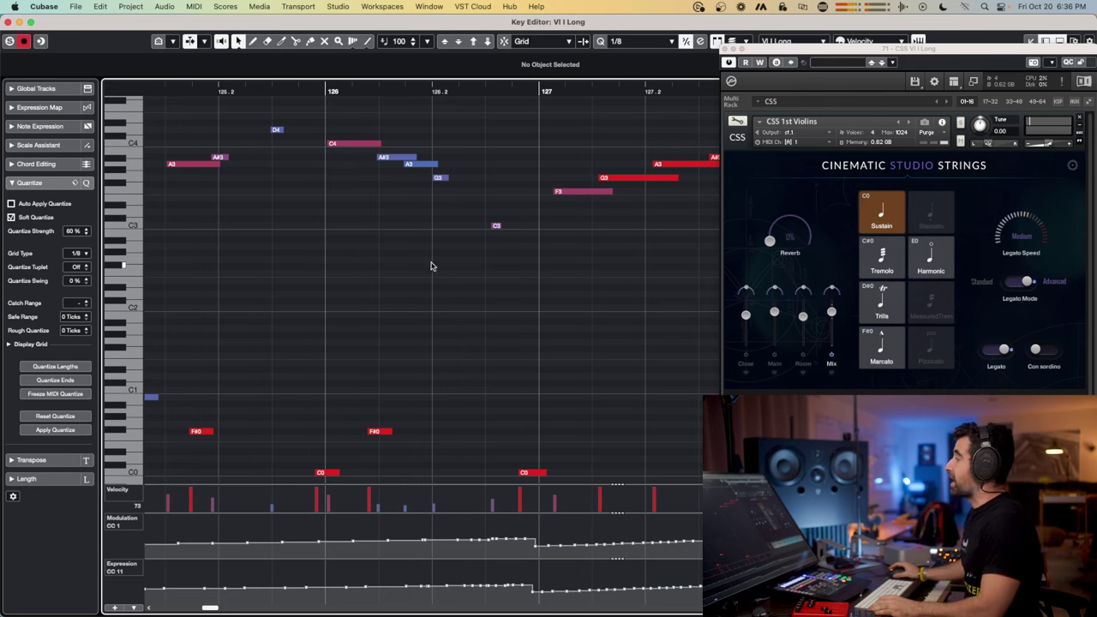
pyautogui.hscroll(-4, 324, 239)
pyautogui.scroll(3, 404, 157)
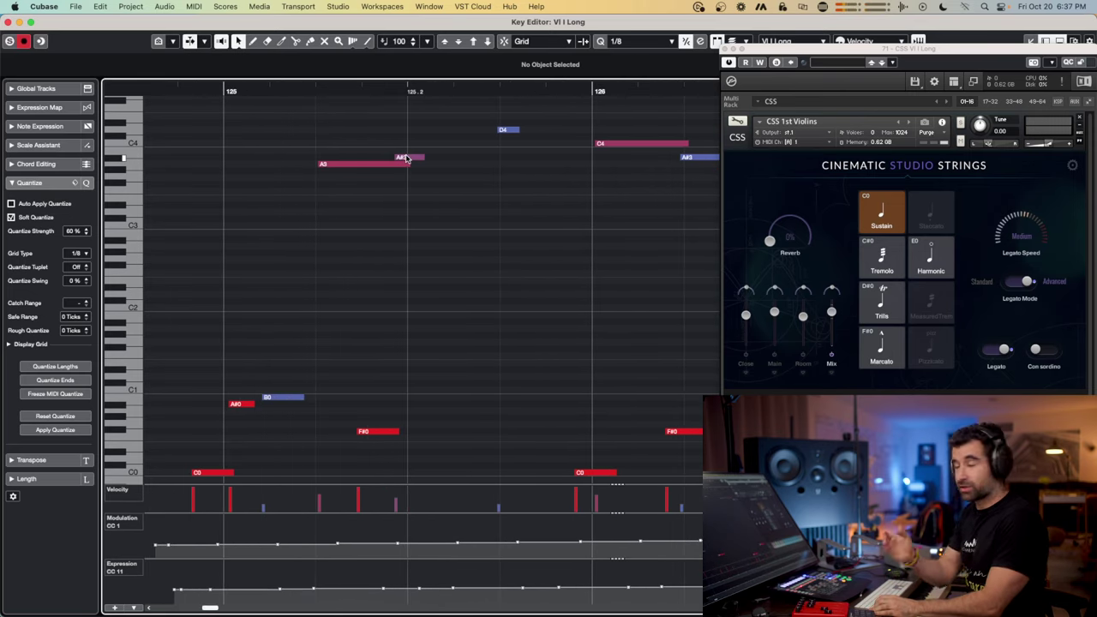
pyautogui.scroll(-2, 489, 175)
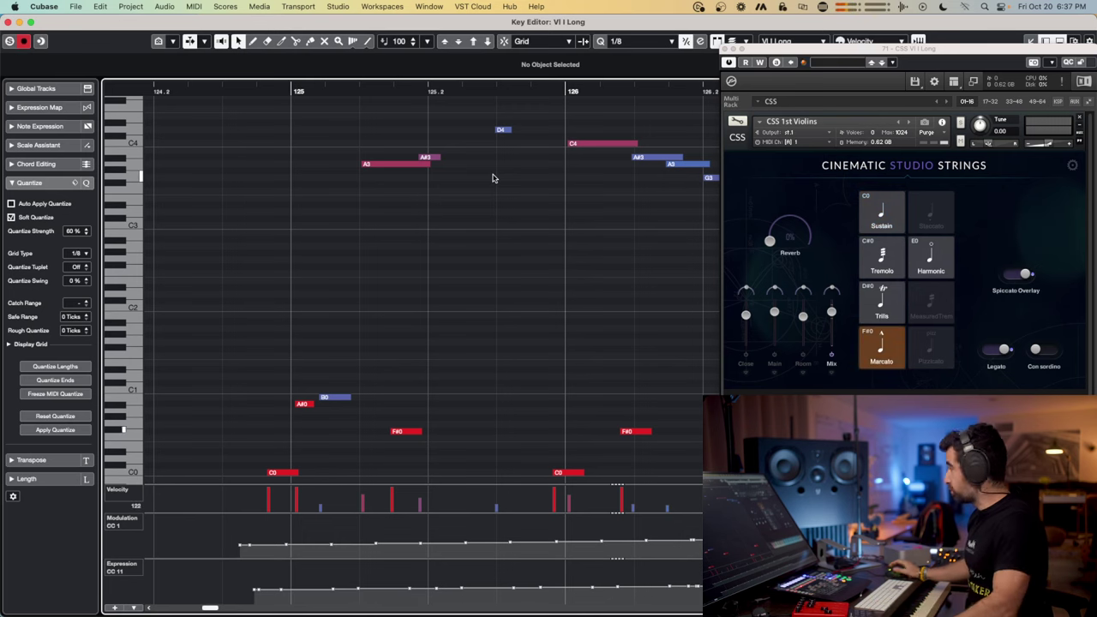
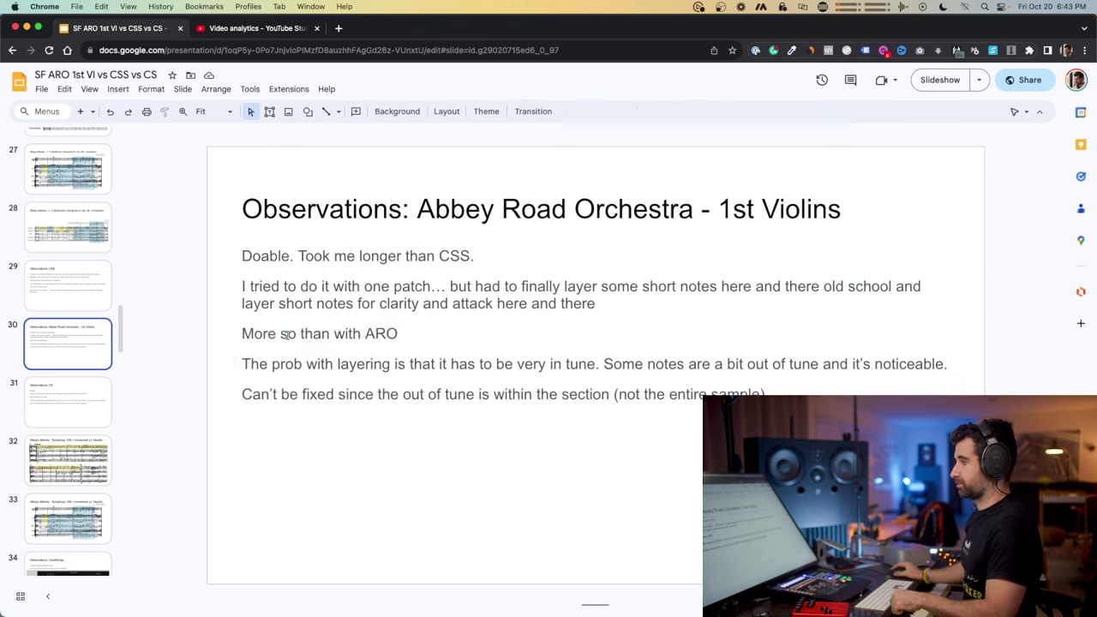
# Delete the line "More so than with ARO" and the layering and tuning text below it from the Abbey Road Orchestra observations slide
pyautogui.tripleClick(287, 334)
pyautogui.press('BackSpace')
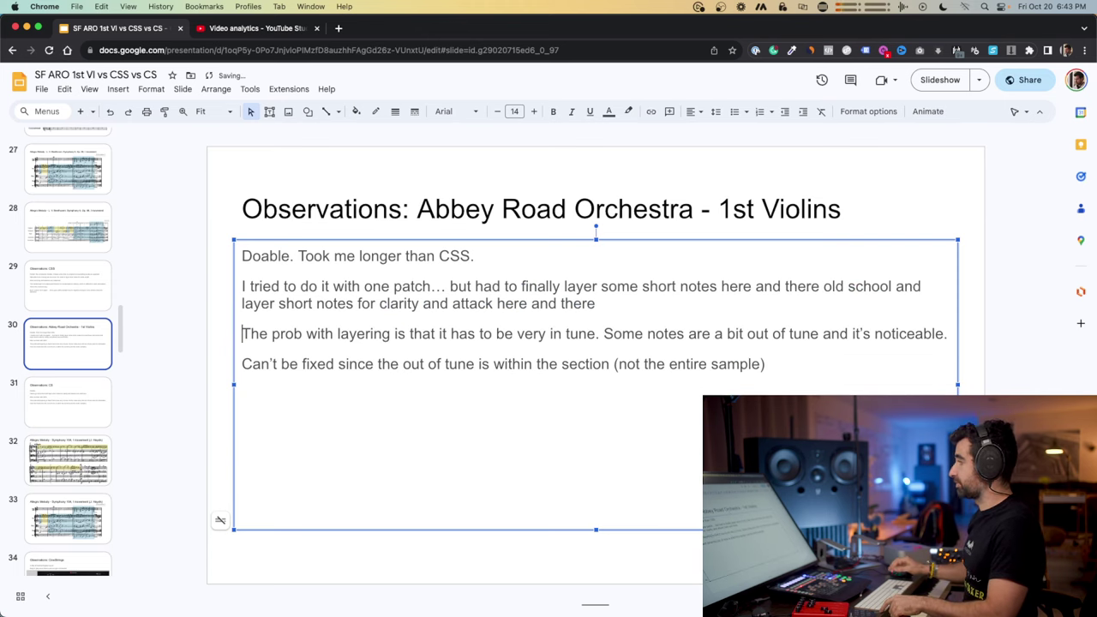
pyautogui.press('super+shift+Down')
pyautogui.press('BackSpace')
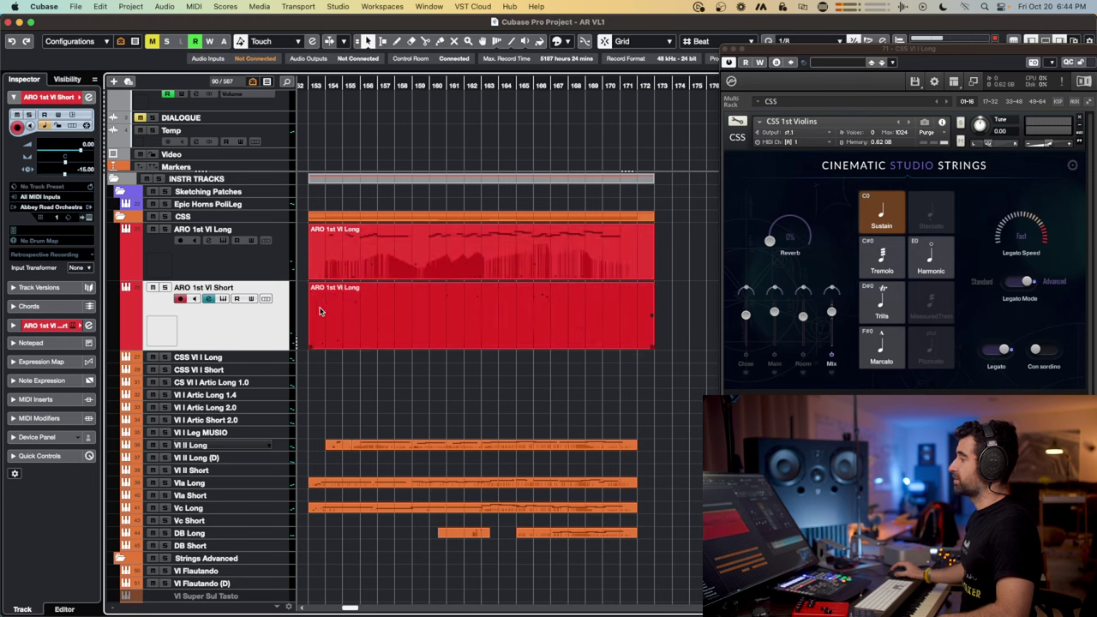
# Switch to Cubase, open the two ARO 1st VI parts together in the Key Editor, and close the CSS instrument window
pyautogui.doubleClick(471, 241)
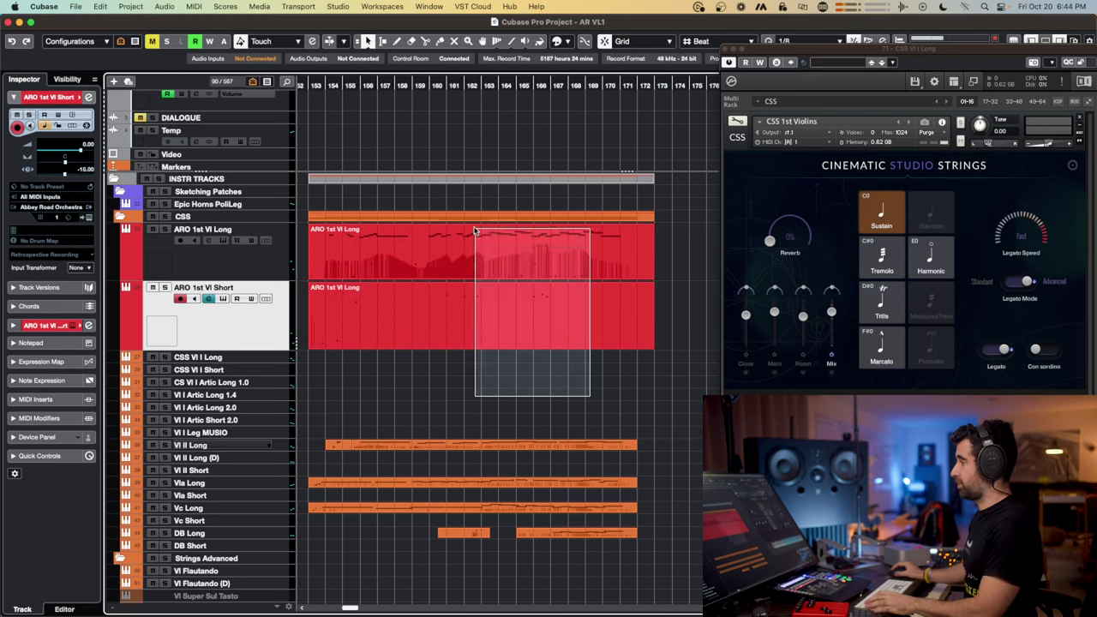
pyautogui.moveTo(807, 52); pyautogui.dragTo(812, 81)
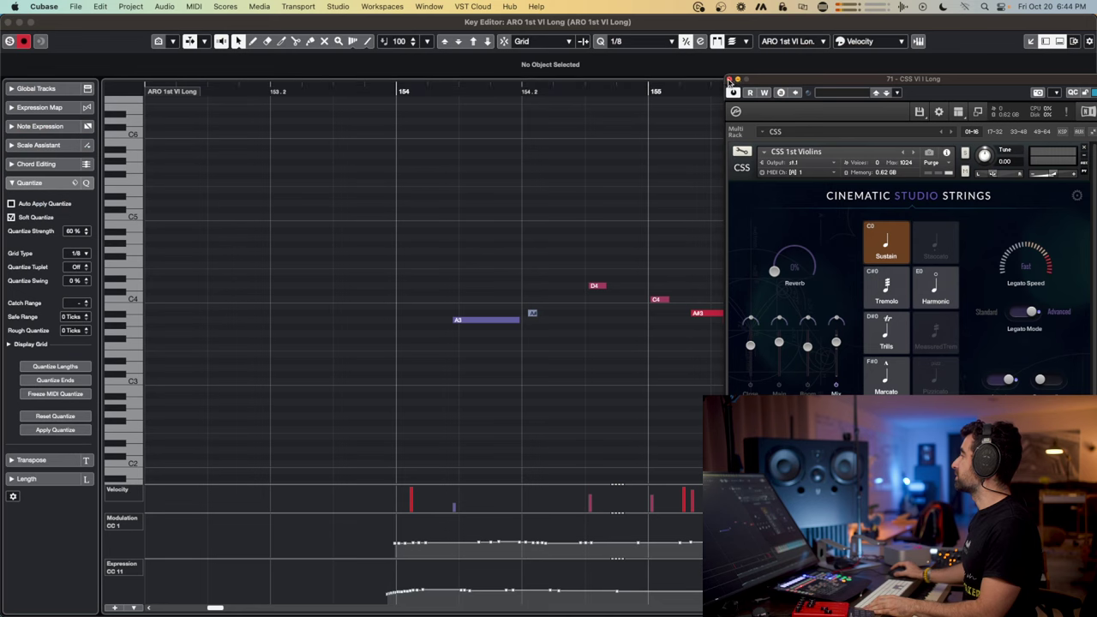
pyautogui.click(729, 79)
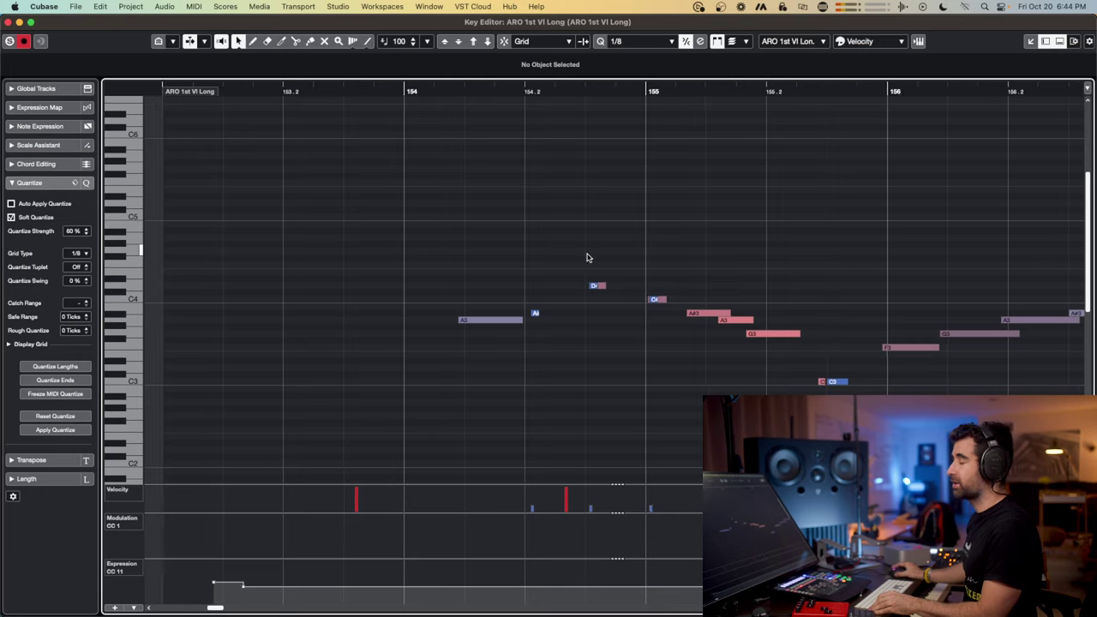
pyautogui.scroll(-2, 586, 254)
pyautogui.hscroll(3, 587, 248)
pyautogui.hscroll(2, 550, 251)
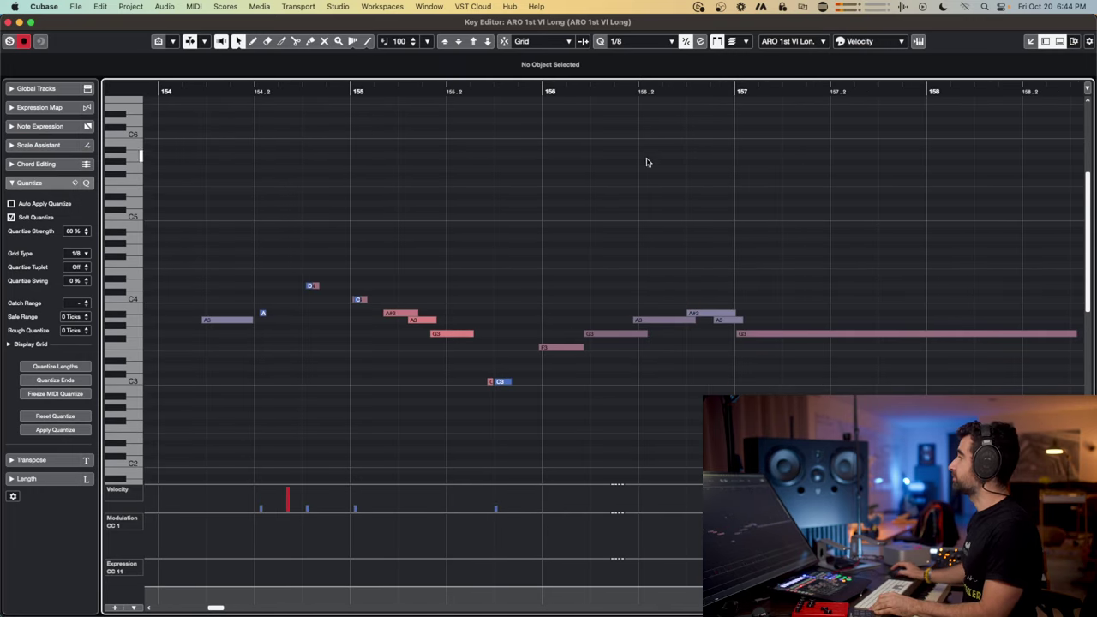
# Show the Abbey Road Orchestra instrument of the ARO long part and make the ARO short-note part active for editing
pyautogui.click(790, 41)
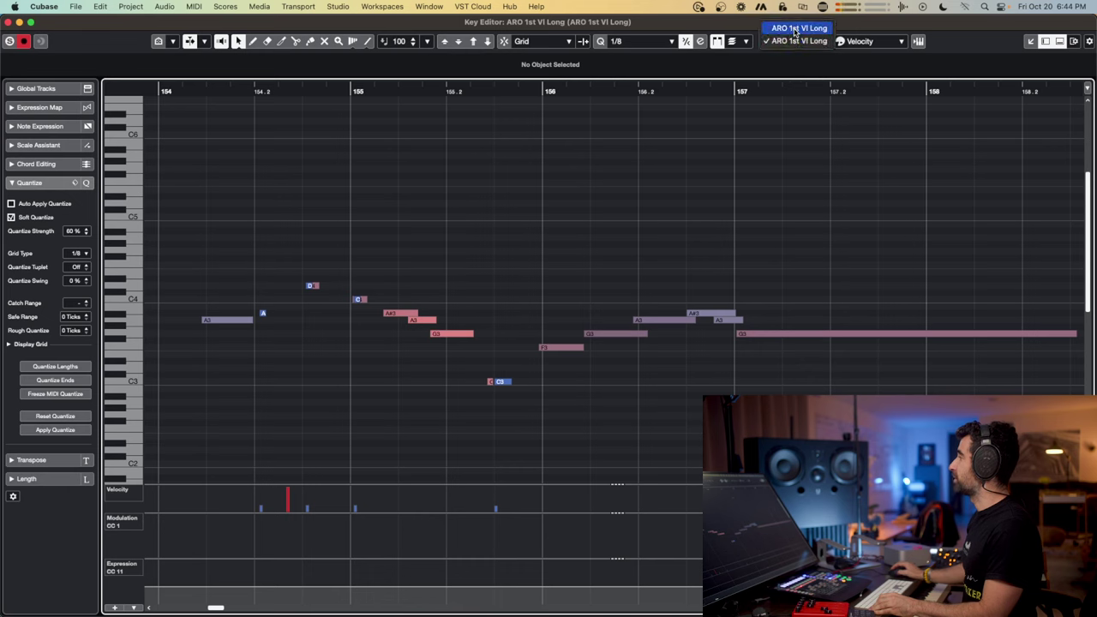
pyautogui.click(795, 36)
pyautogui.press('f')
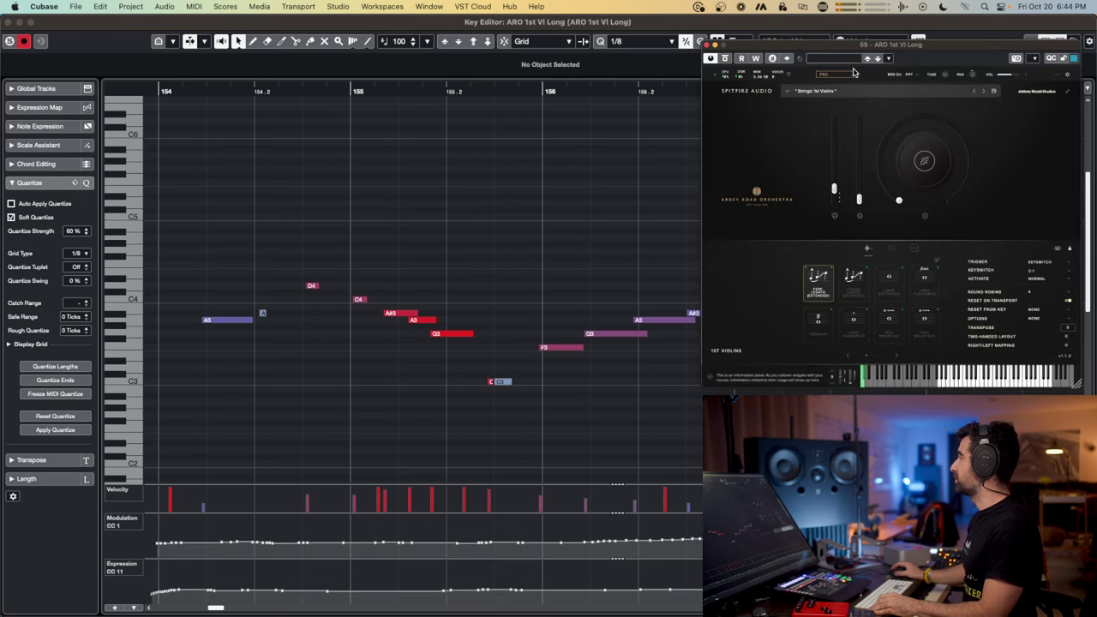
pyautogui.moveTo(795, 44); pyautogui.dragTo(797, 72)
pyautogui.click(792, 41)
pyautogui.click(799, 52)
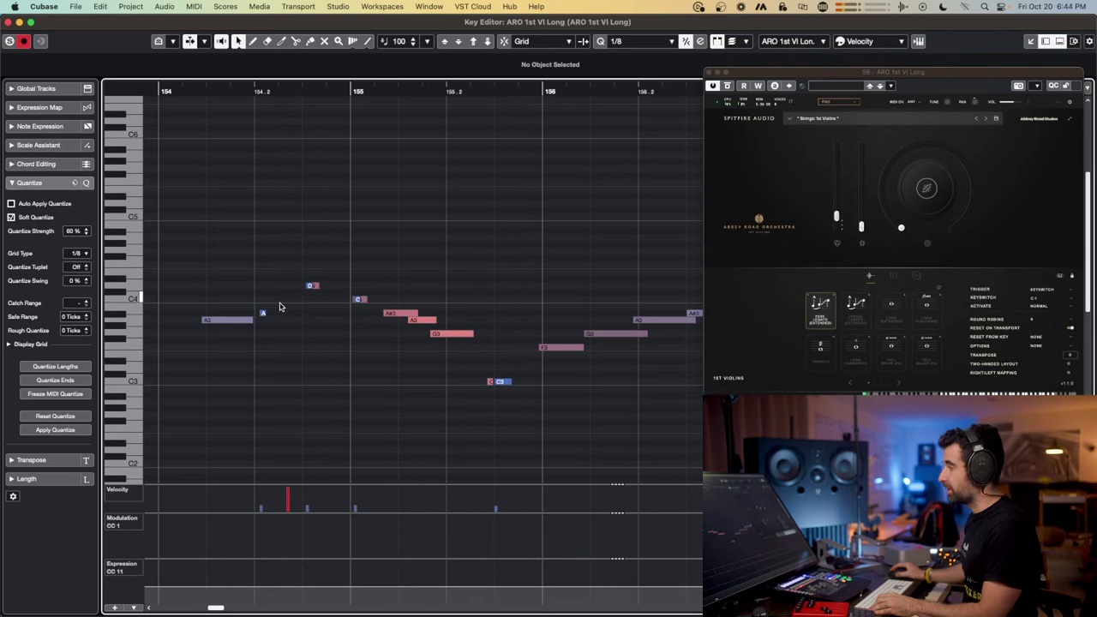
# Place the playback cursor just ahead of the first A3 note in bar 154
pyautogui.scroll(-3, 262, 250)
pyautogui.scroll(-1, 333, 284)
pyautogui.moveTo(258, 90); pyautogui.dragTo(190, 91)
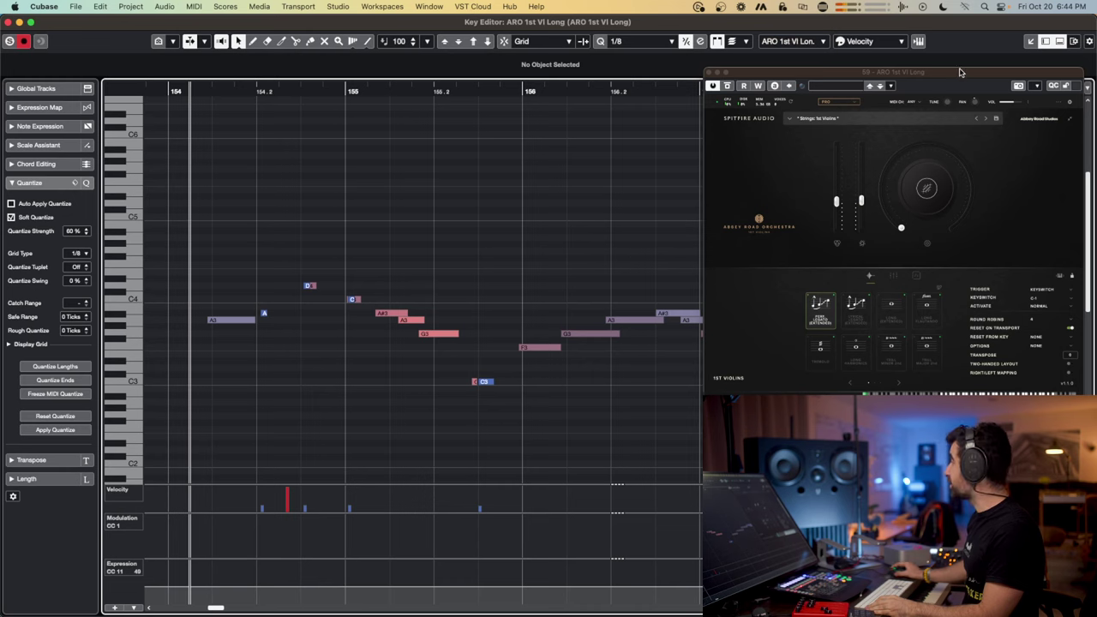
# Browse both articulation pages of the Abbey Road Orchestra 1st Violins, including the extended performance legato
pyautogui.moveTo(960, 75); pyautogui.dragTo(972, 32)
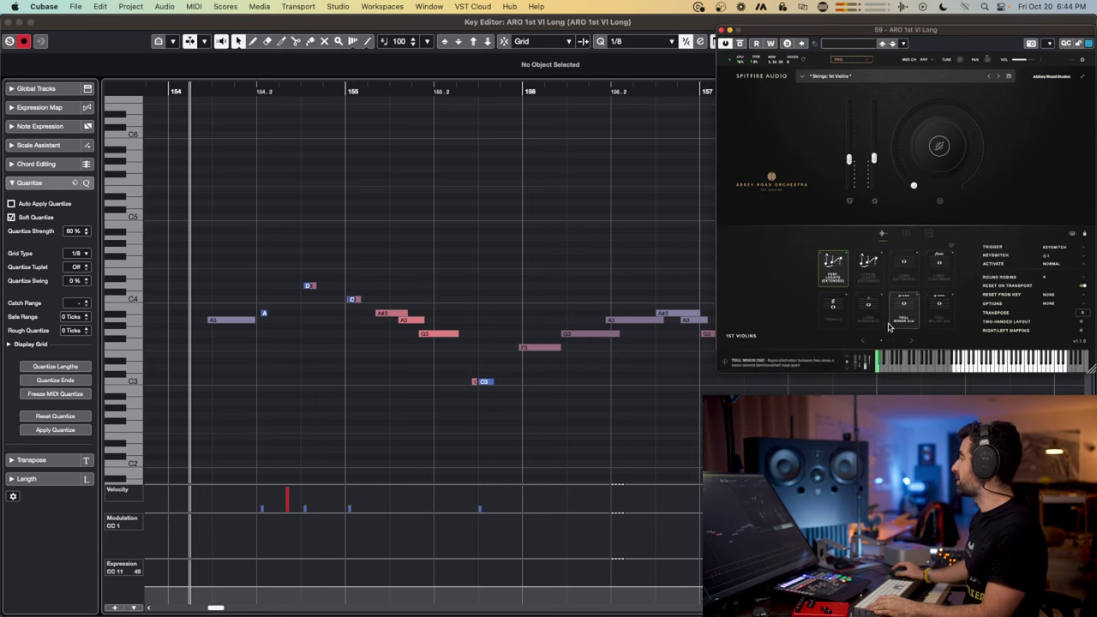
pyautogui.click(911, 341)
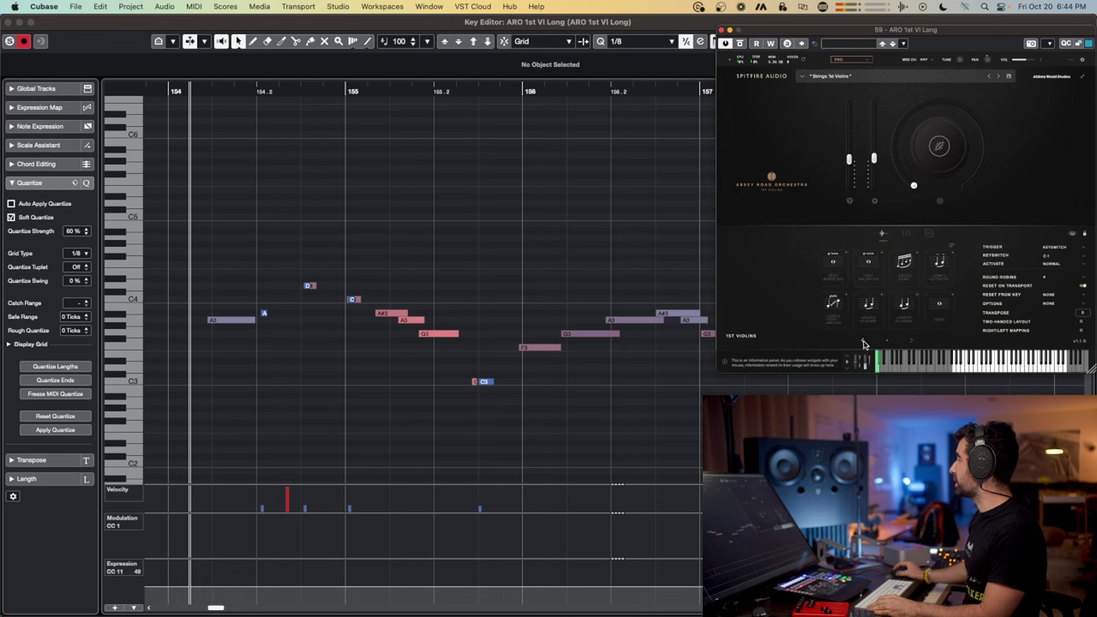
pyautogui.click(863, 342)
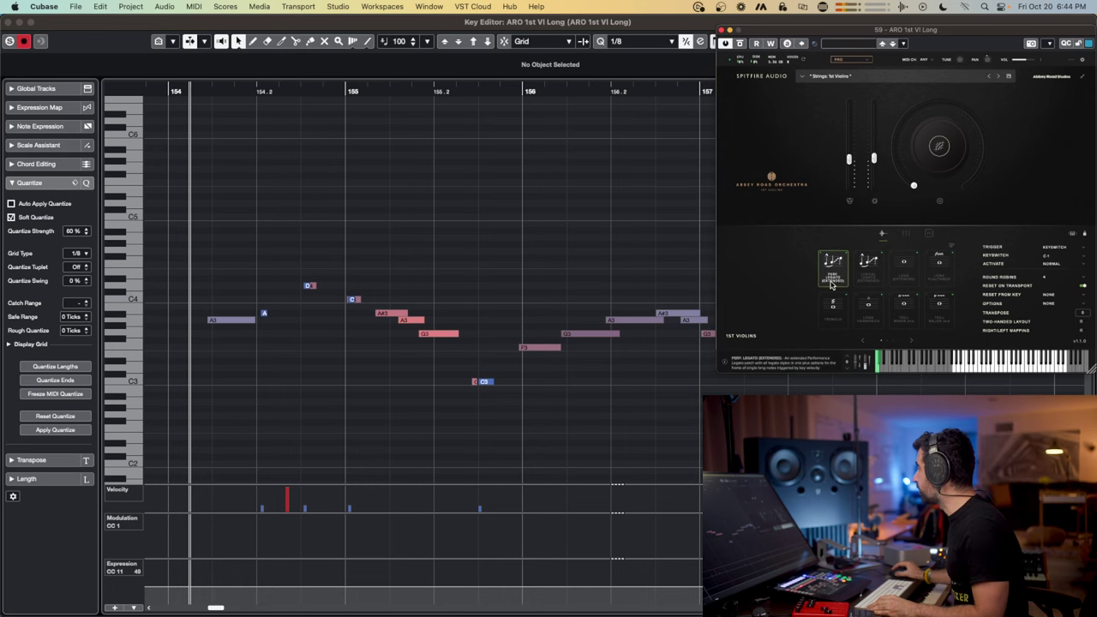
pyautogui.click(914, 343)
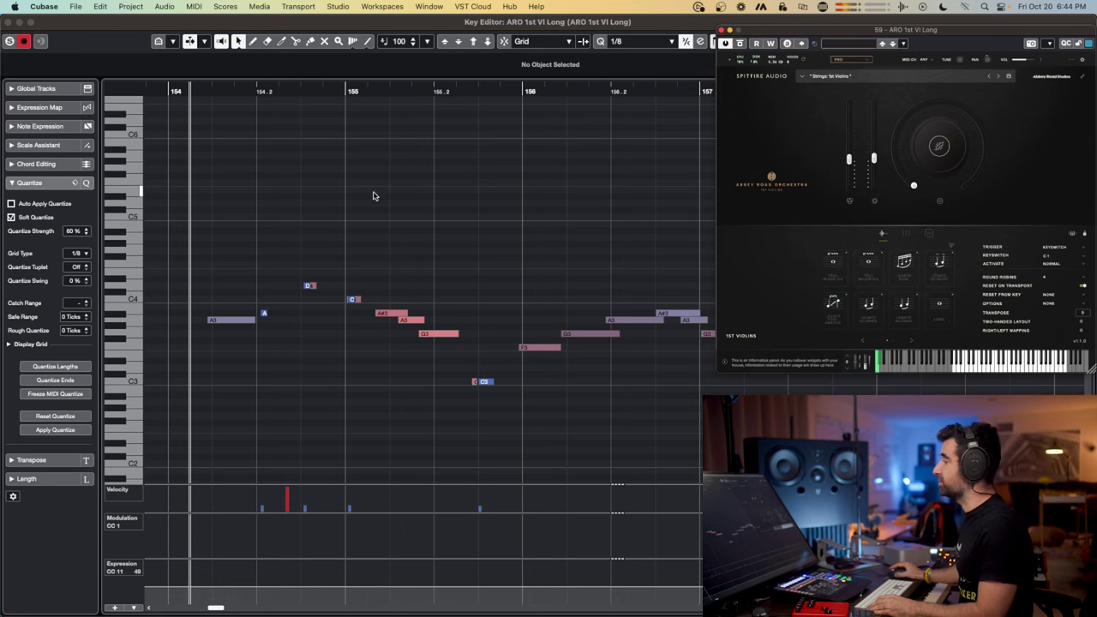
# Move the playback cursor to the start of the ARO parts at bar 153
pyautogui.press('g')
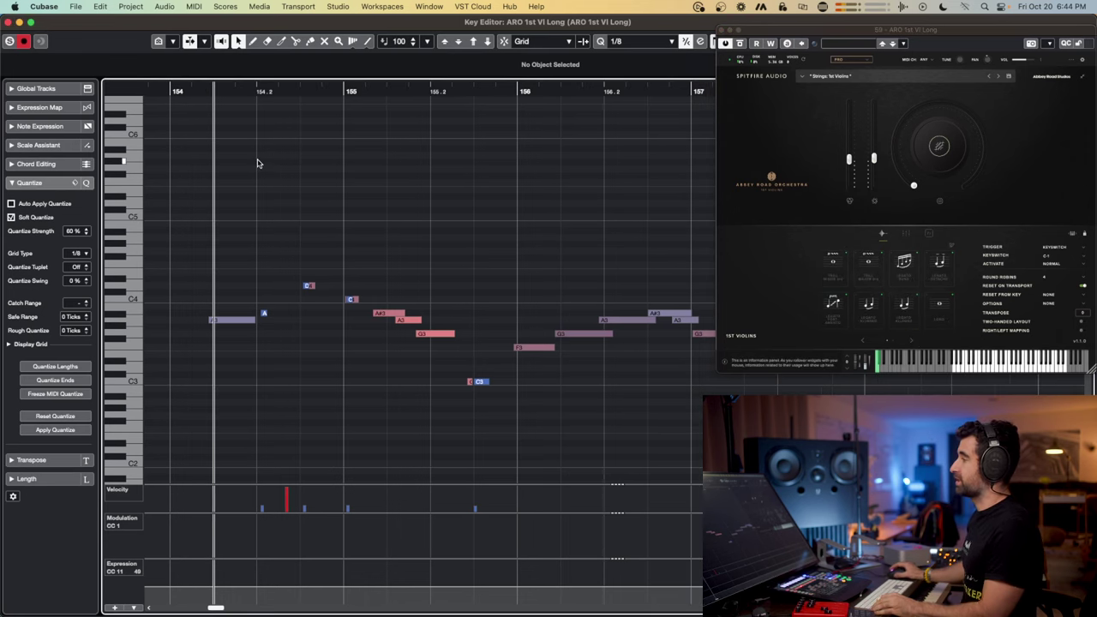
pyautogui.press('g')
pyautogui.hscroll(-3, 282, 157)
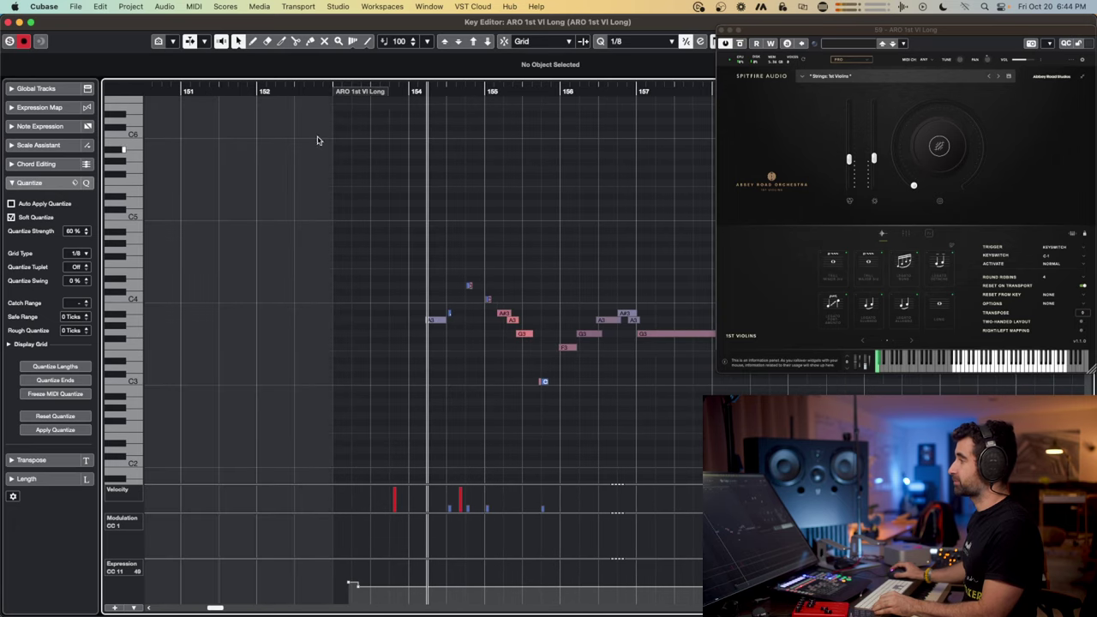
pyautogui.click(332, 91)
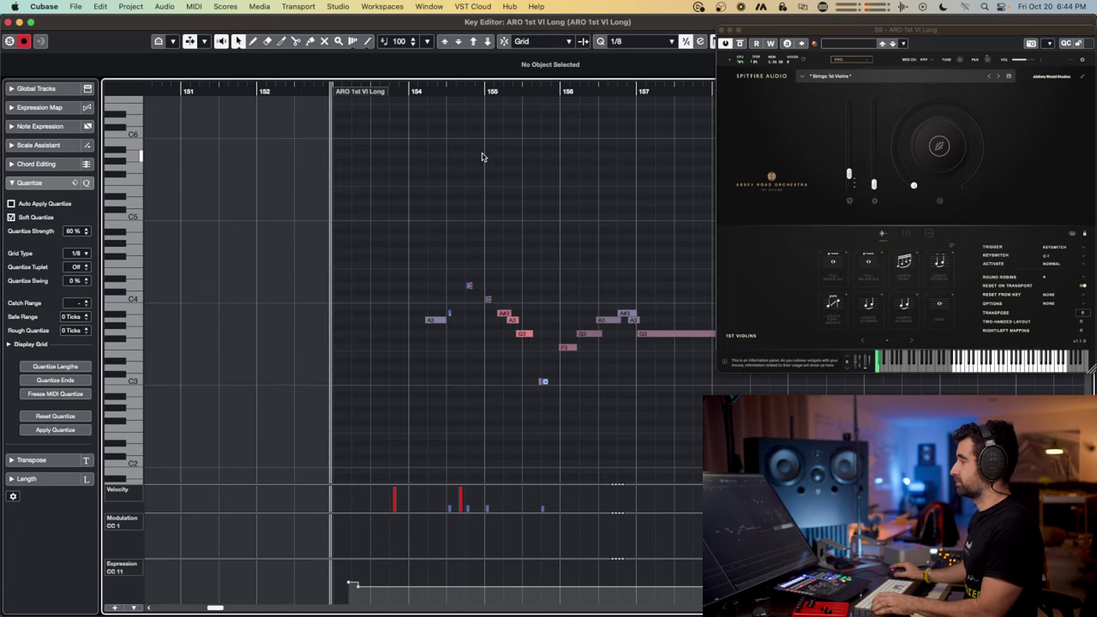
# Play the ARO first violin parts from bar 153 to about bar 157, and replay the phrase after pausing
pyautogui.press('g')
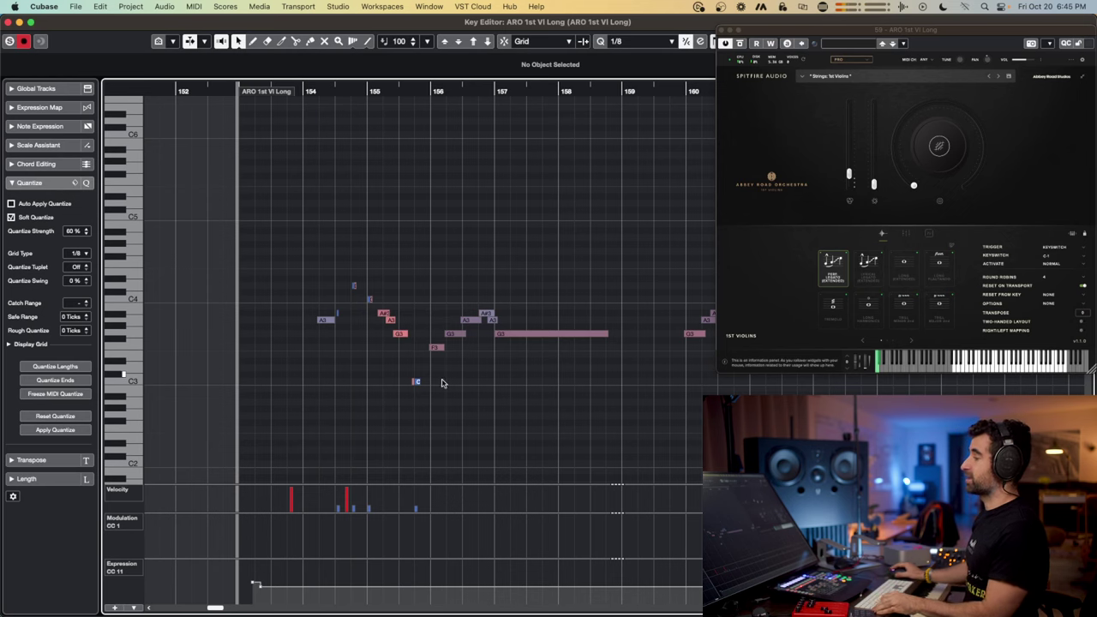
pyautogui.press('space')
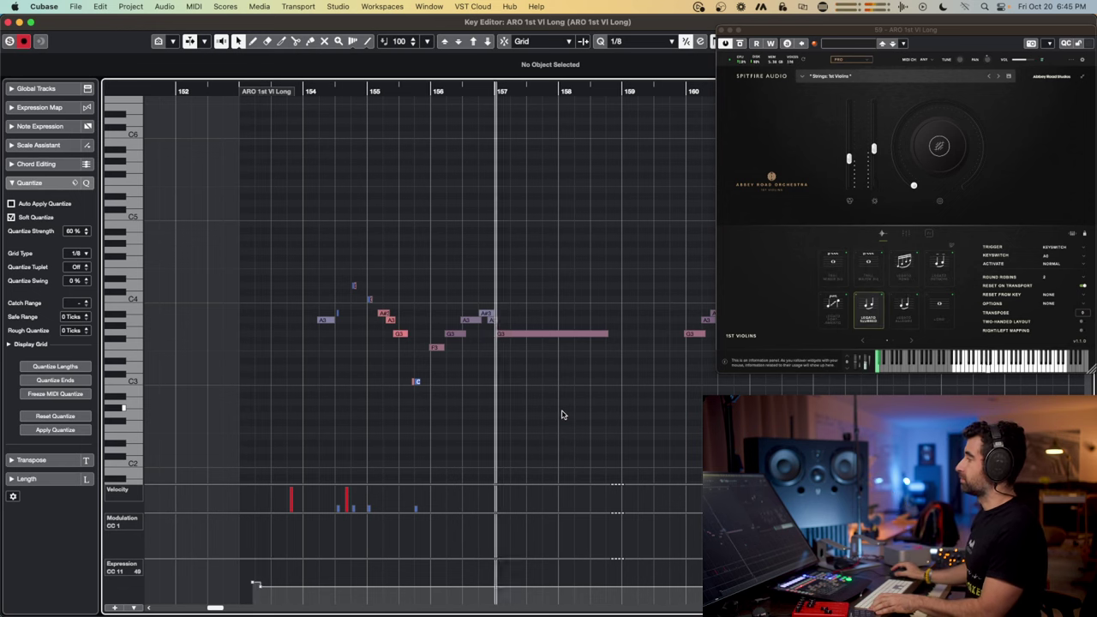
pyautogui.press('space')
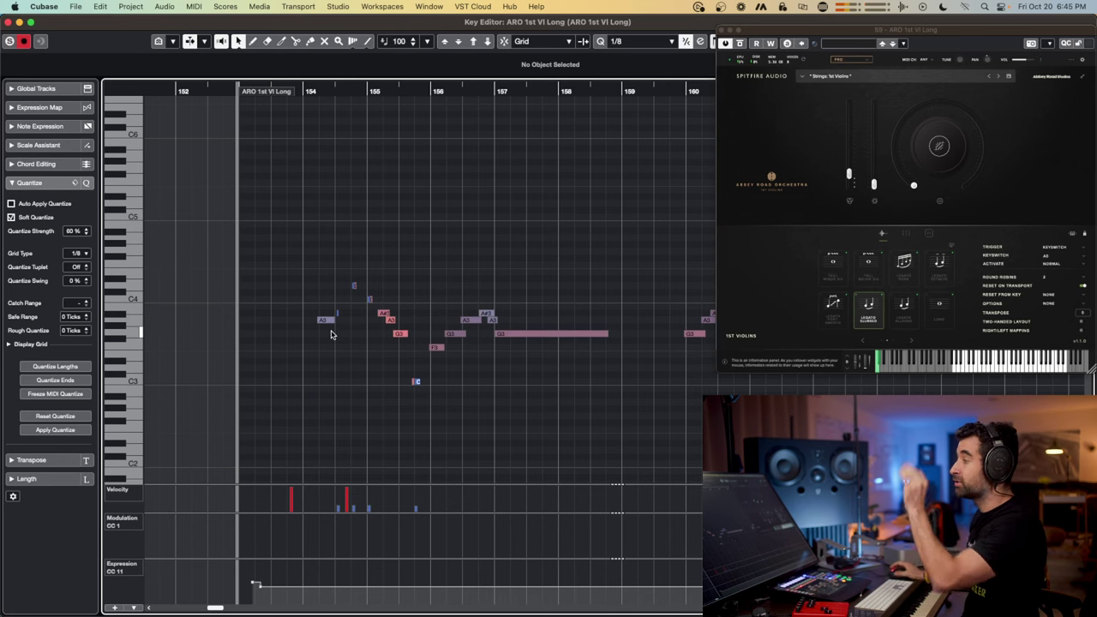
pyautogui.press('super+Tab')
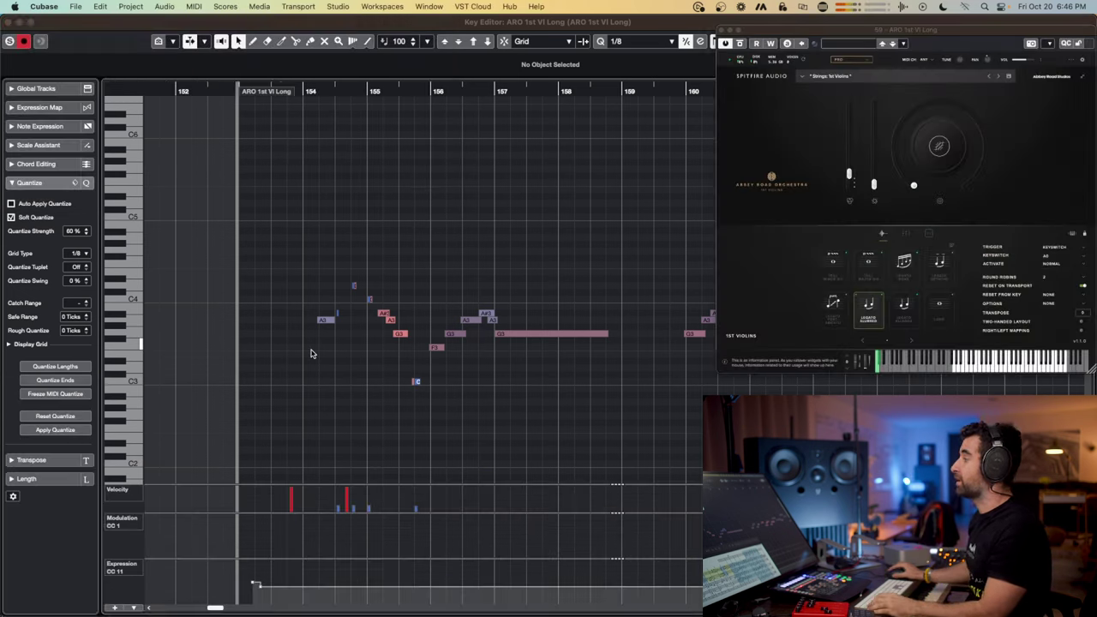
pyautogui.click(311, 353)
pyautogui.press('space')
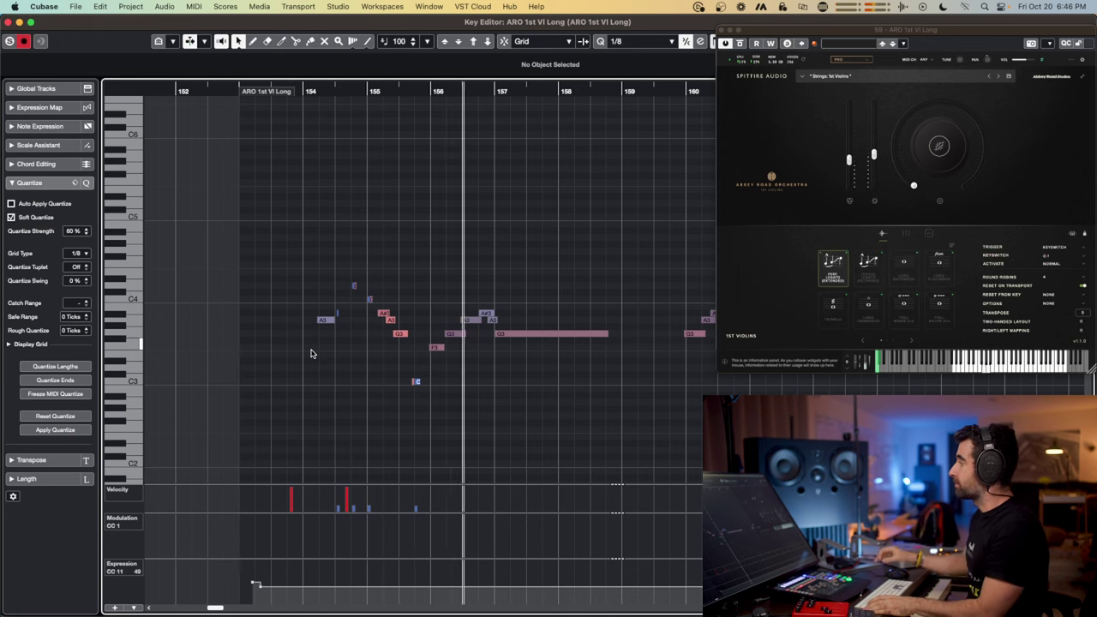
pyautogui.press('space')
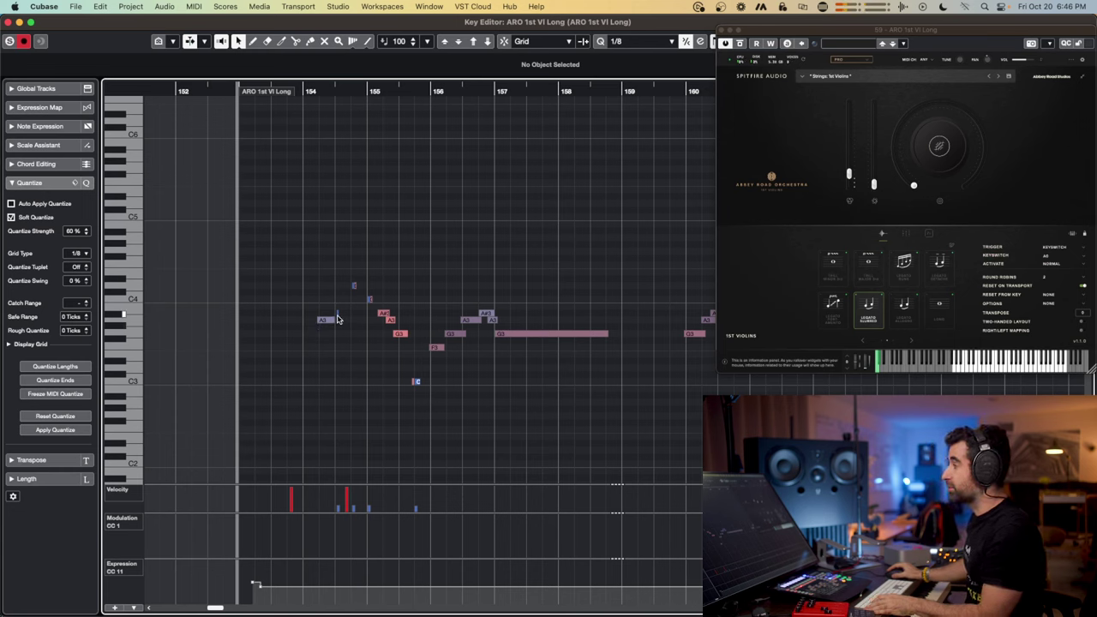
# Select the short A#3 note in bar 154, move the instrument window clear, and make the ARO 1st Vl Long part active for editing
pyautogui.click(337, 319)
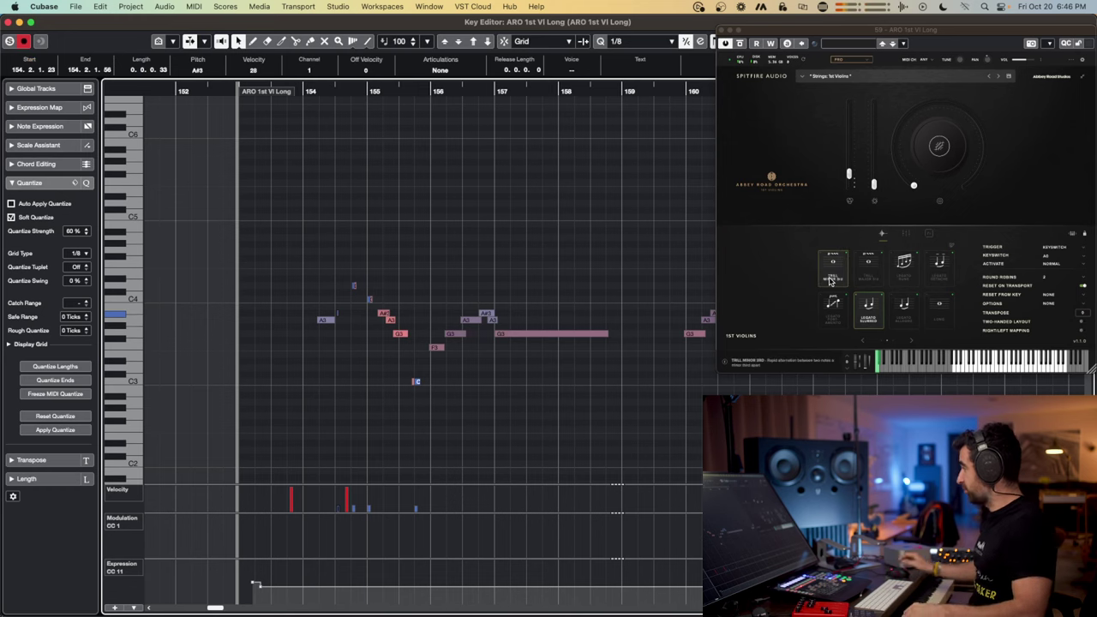
pyautogui.press('space')
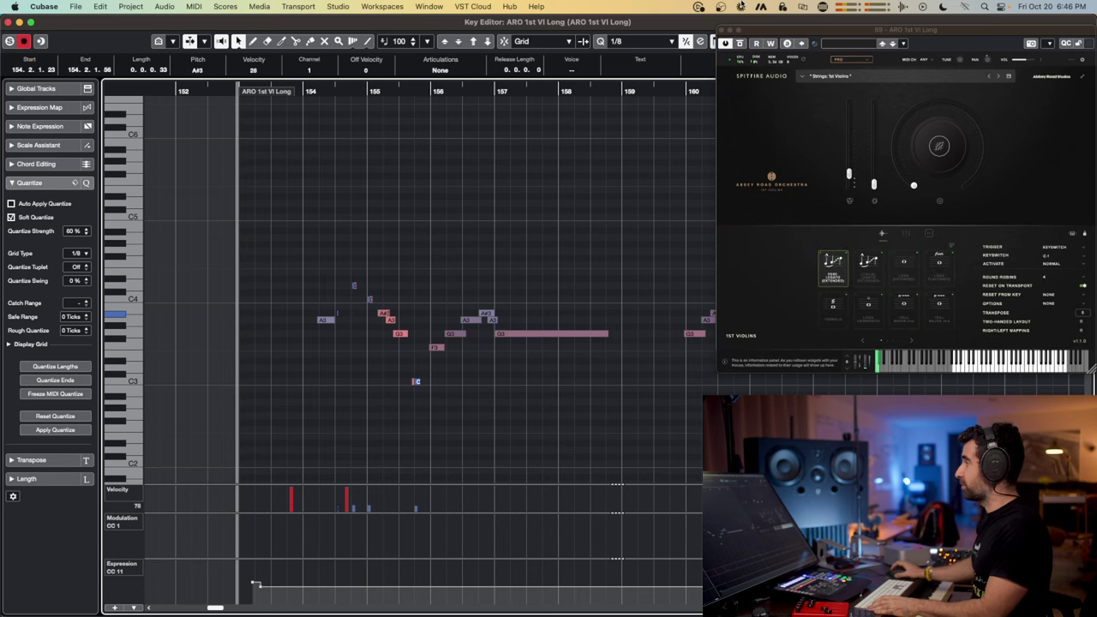
pyautogui.moveTo(848, 33); pyautogui.dragTo(854, 68)
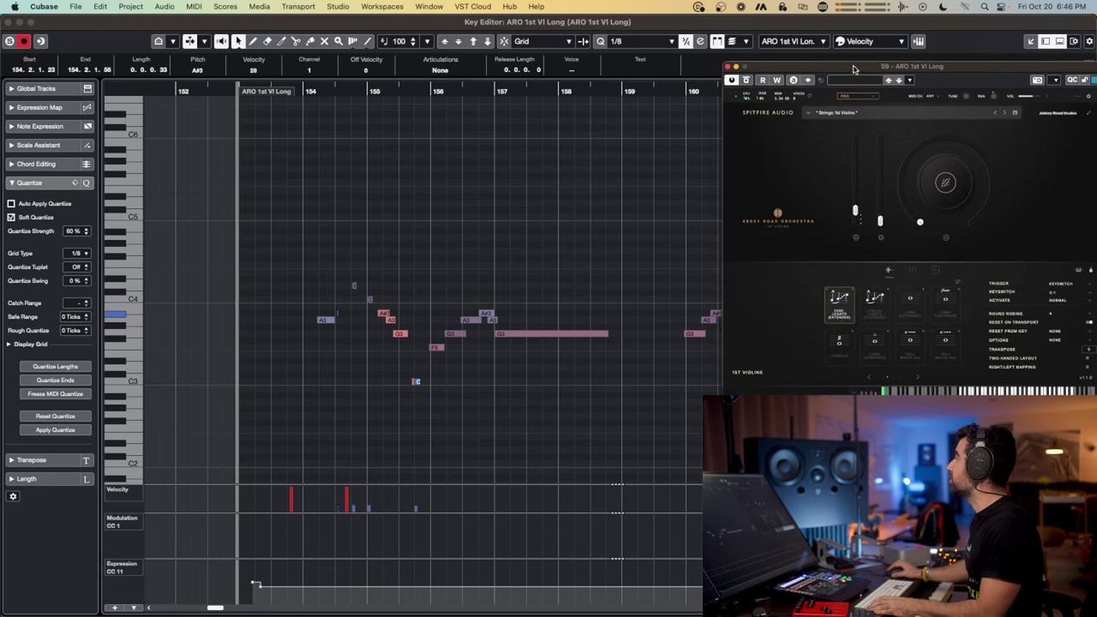
pyautogui.click(788, 41)
pyautogui.click(792, 61)
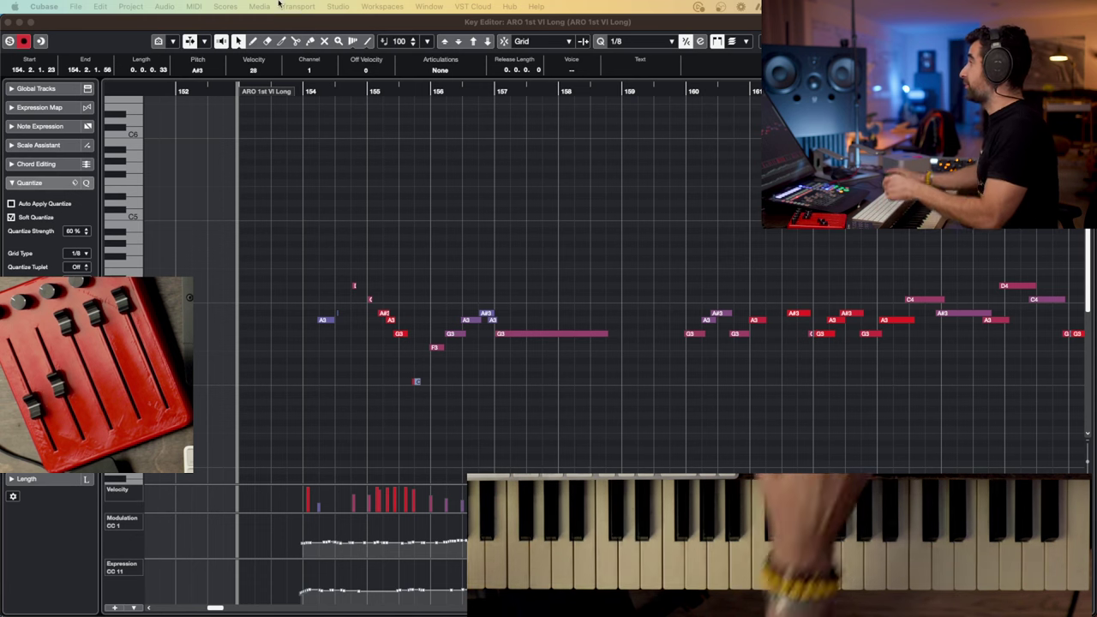
pyautogui.press('F11')
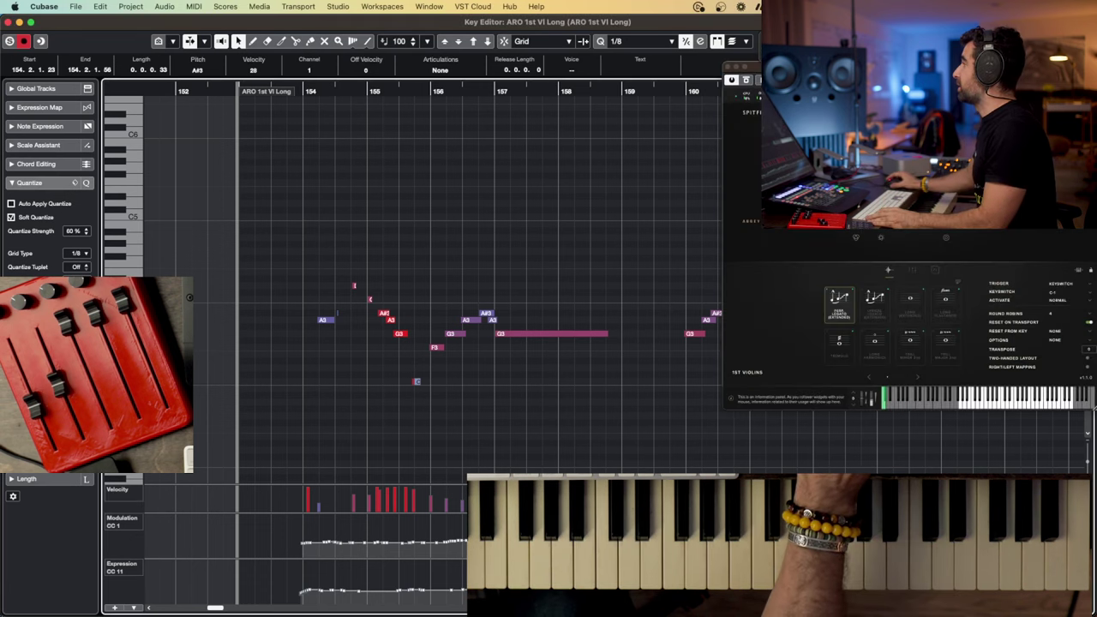
pyautogui.click(531, 189)
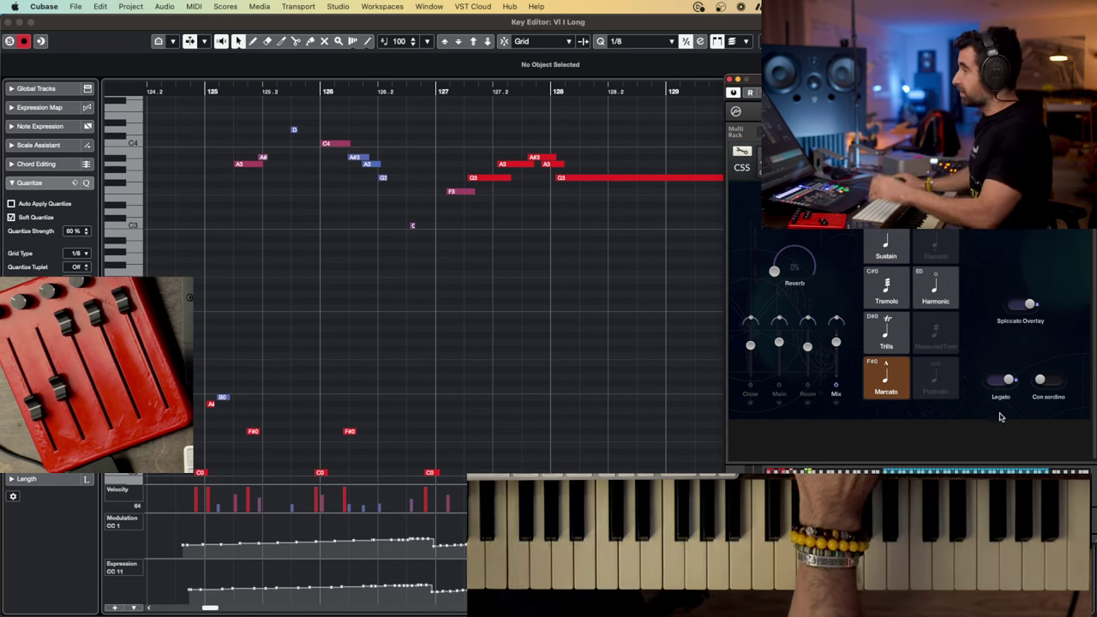
# Return to the arrangement and select both ARO 1st Vl parts starting at bar 153
pyautogui.press('Return')
pyautogui.hscroll(10, 542, 300)
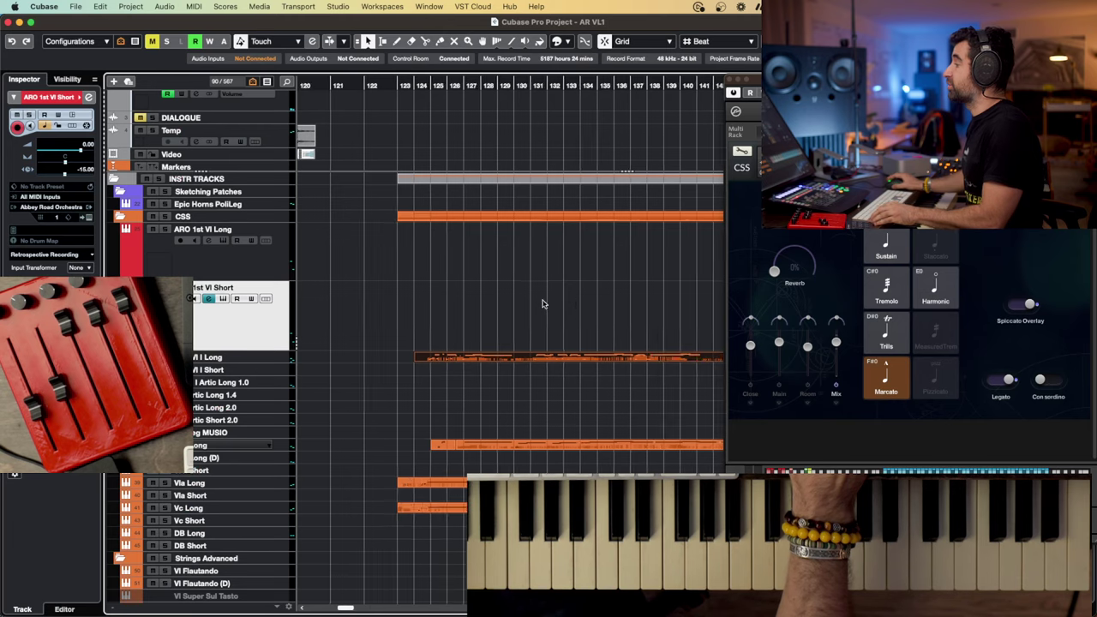
pyautogui.scroll(-1, 545, 290)
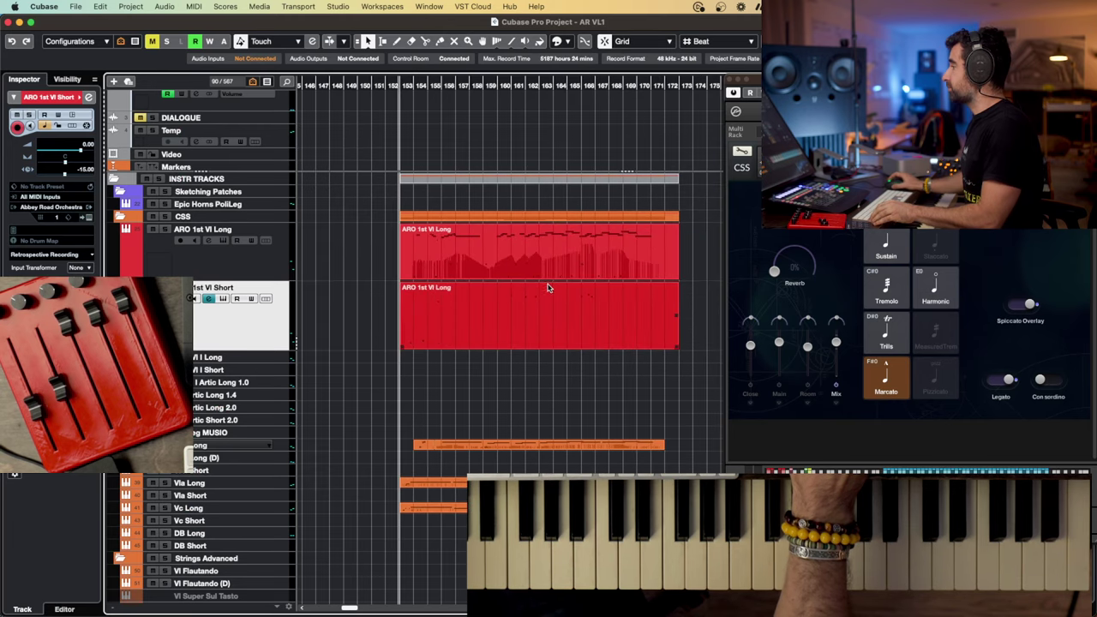
pyautogui.hscroll(4, 546, 289)
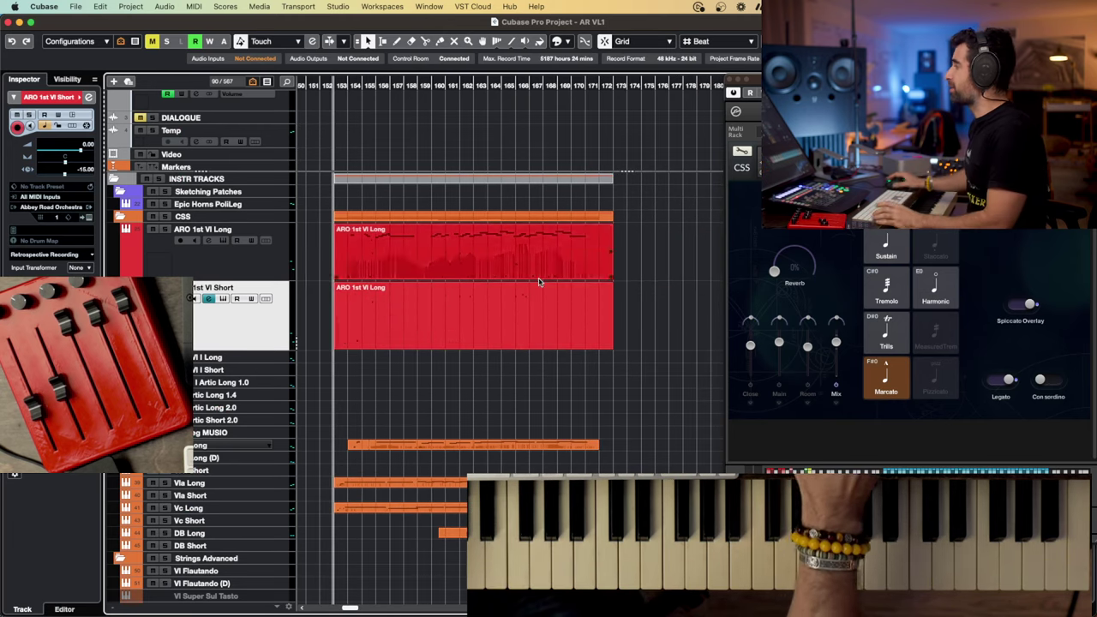
pyautogui.moveTo(644, 342); pyautogui.dragTo(460, 263)
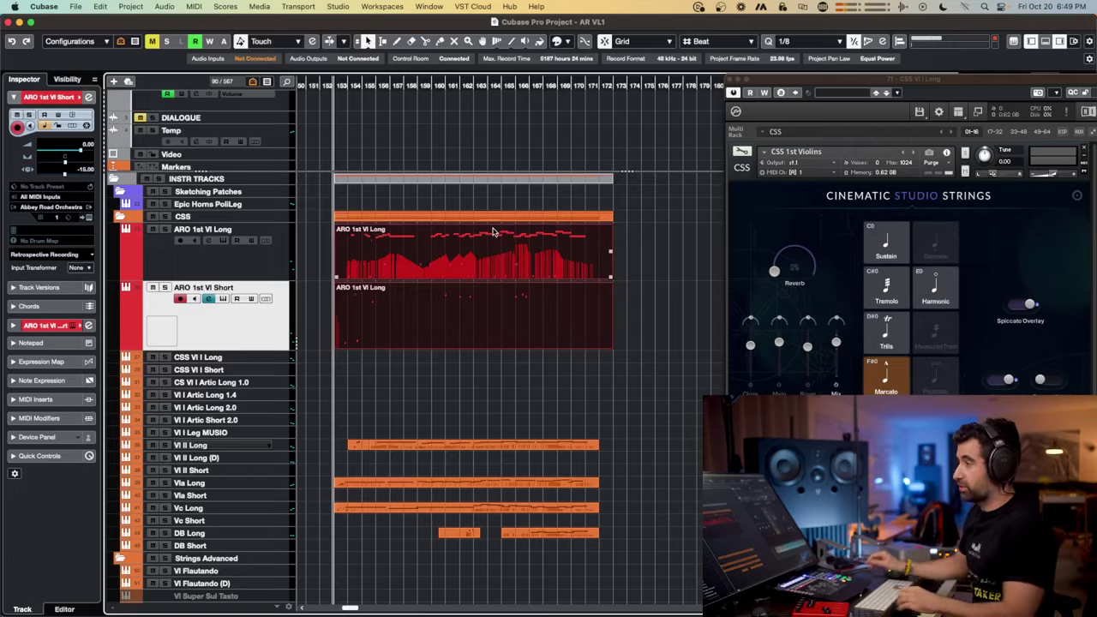
# Switch to the Google Slides presentation in Chrome and open the "Observations: CS" slide
pyautogui.press('super+Tab')
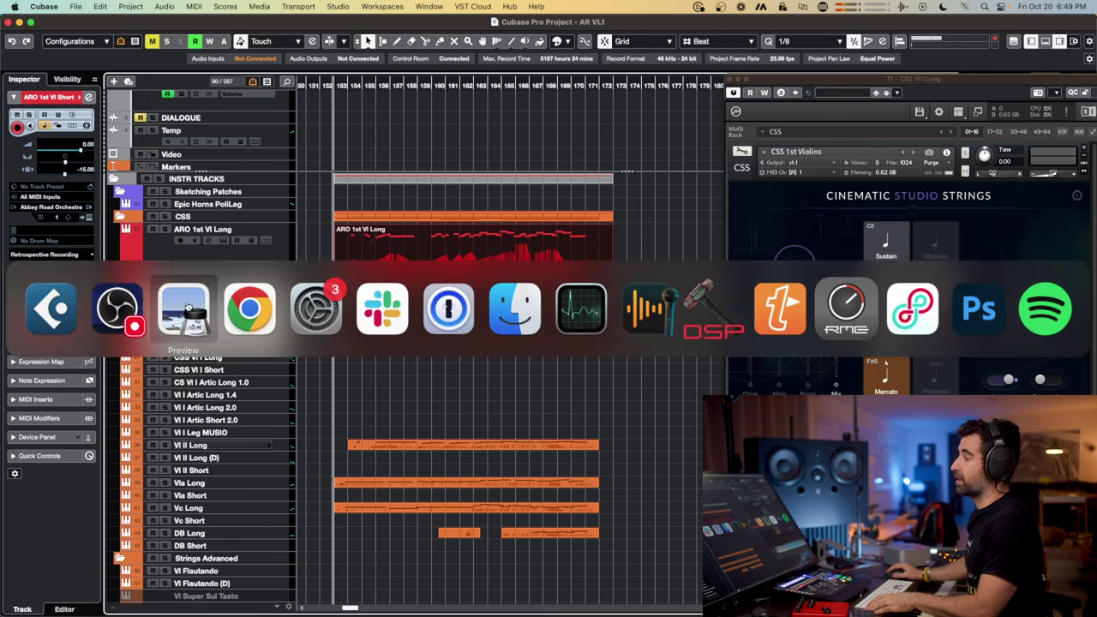
pyautogui.click(248, 307)
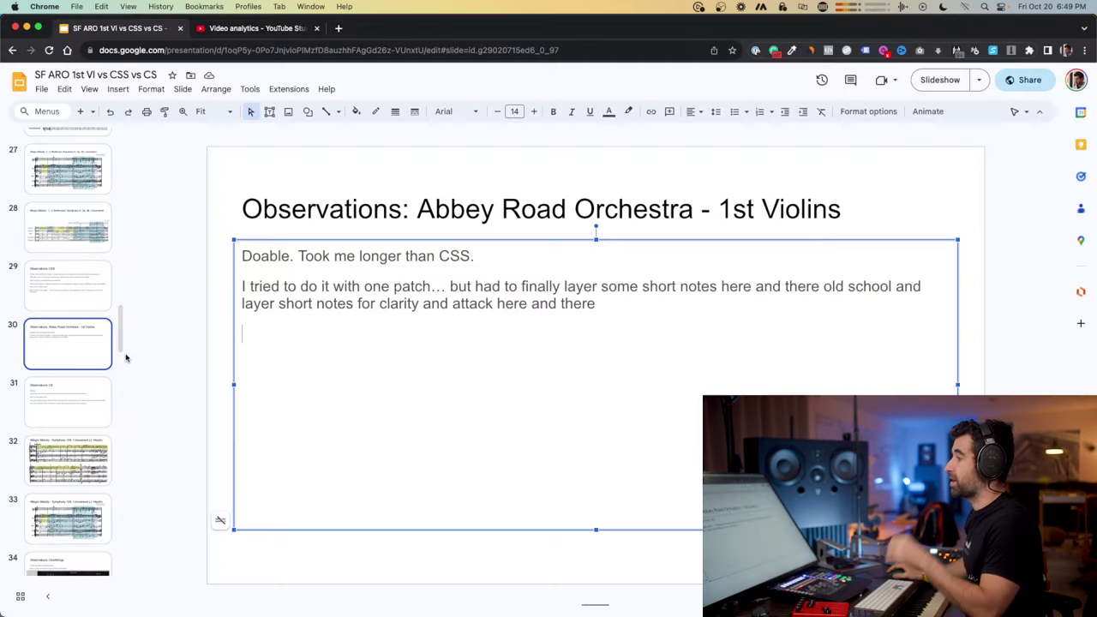
pyautogui.click(80, 395)
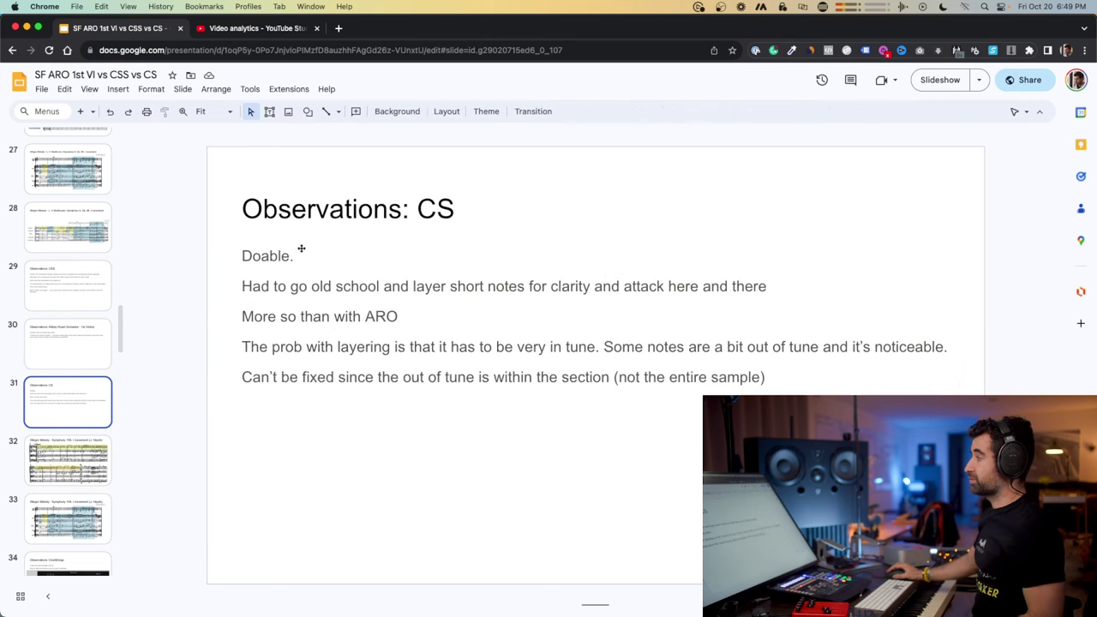
# Review the CS observations line by line, highlighting the remarks on layering short notes, comparison with ARO, and tuning problems
pyautogui.click(269, 255)
pyautogui.doubleClick(269, 255)
pyautogui.moveTo(257, 286); pyautogui.dragTo(749, 288)
pyautogui.moveTo(253, 317); pyautogui.dragTo(373, 318)
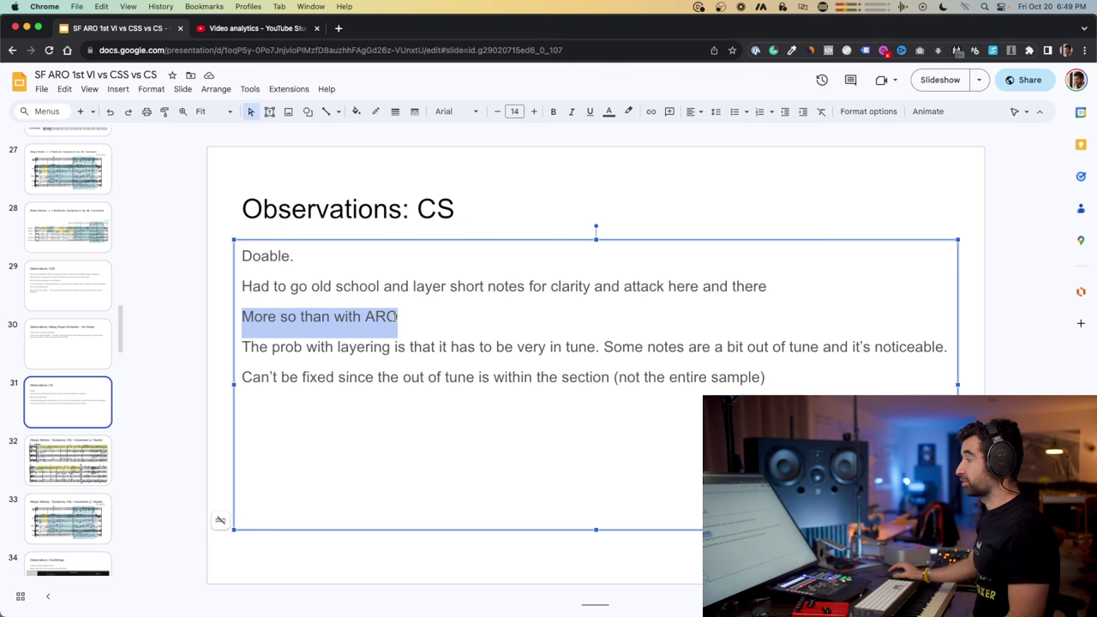
pyautogui.doubleClick(249, 347)
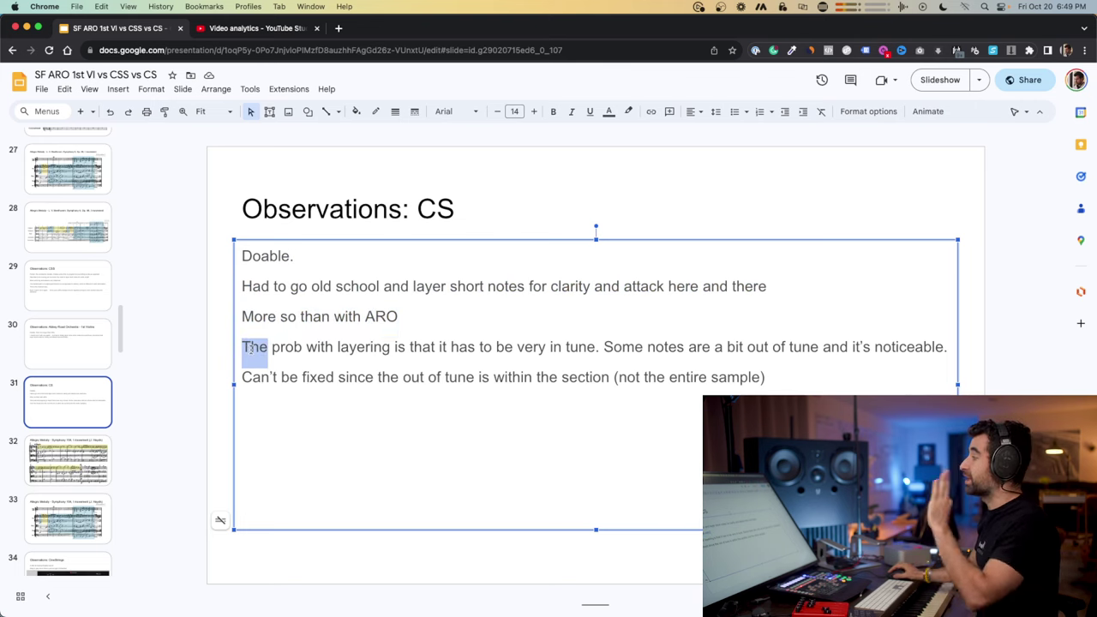
pyautogui.moveTo(254, 346); pyautogui.dragTo(463, 341)
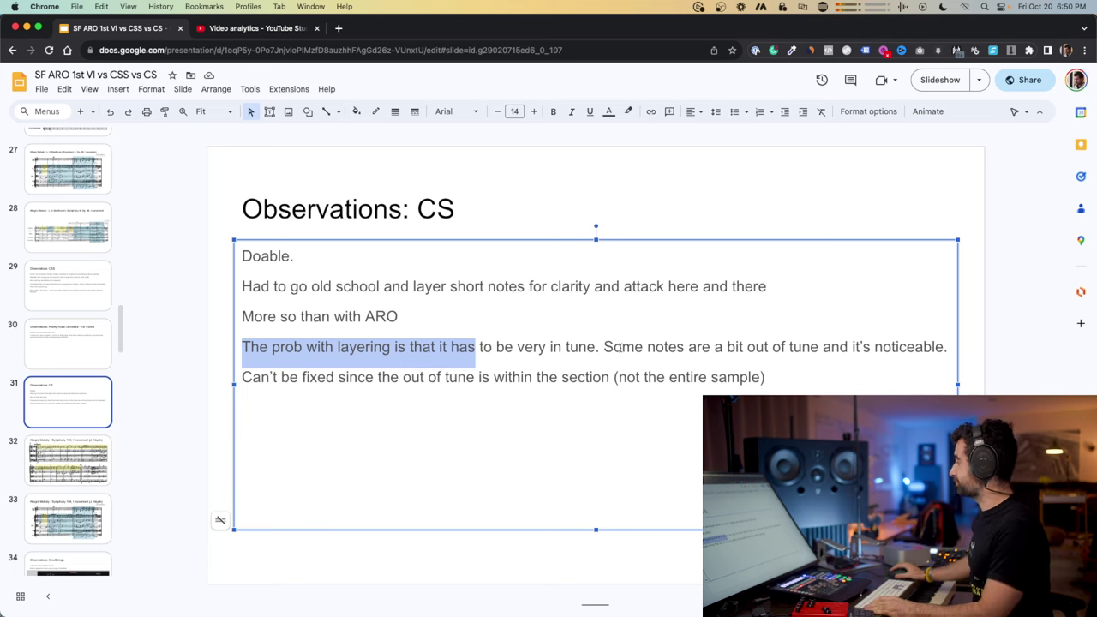
pyautogui.moveTo(243, 377); pyautogui.dragTo(366, 377)
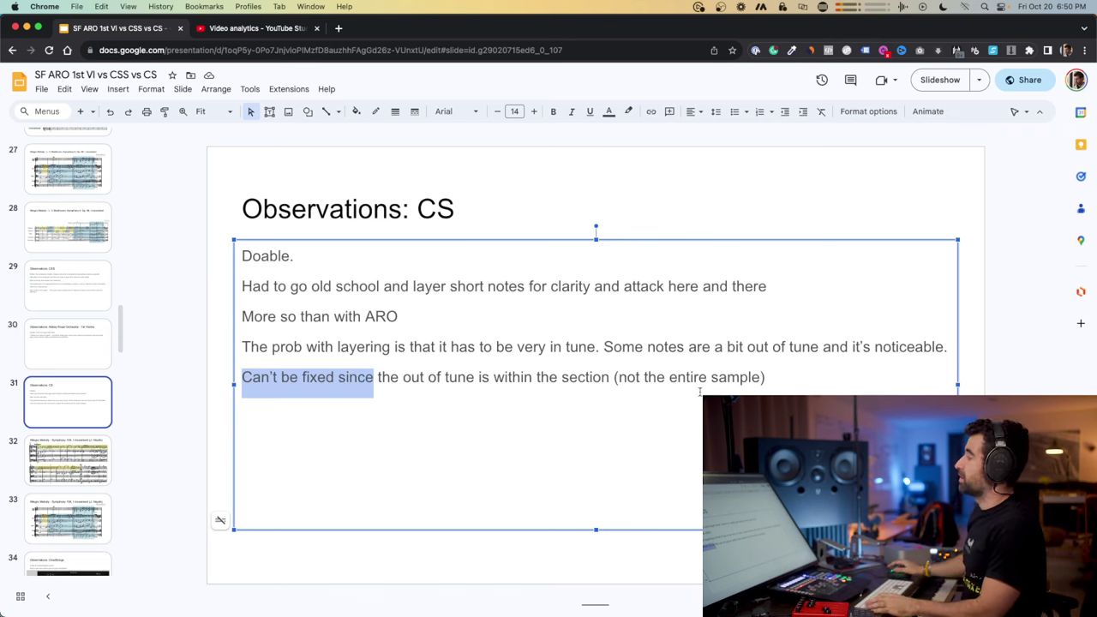
pyautogui.click(355, 353)
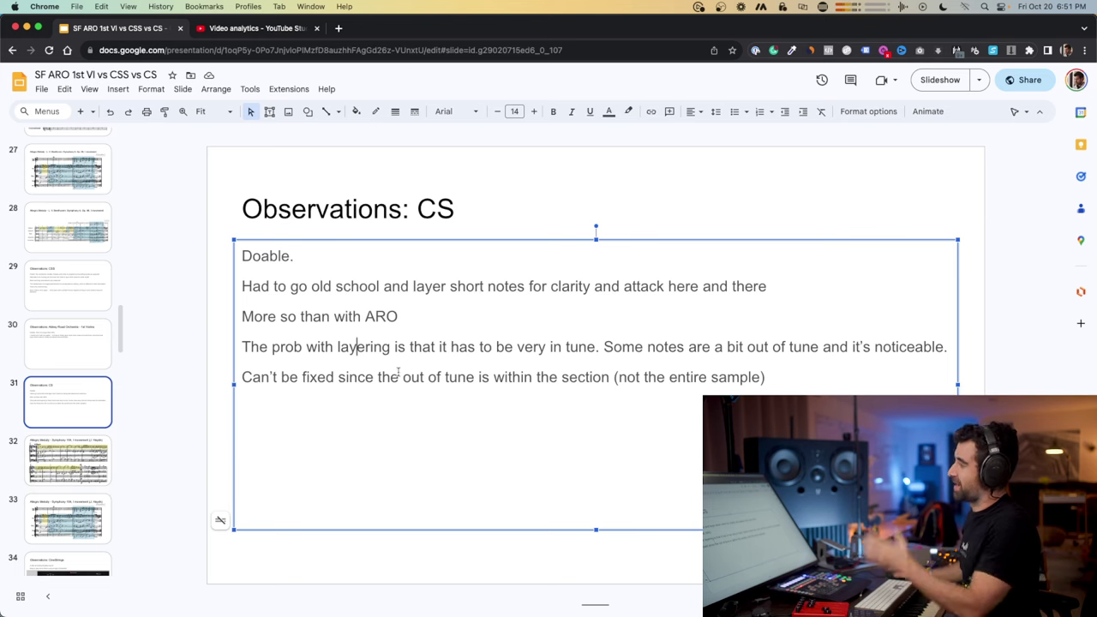
pyautogui.click(392, 416)
pyautogui.press('Return')
# Switch back to Cubase and open the VI I Artic Long 2.0 and Short 2.0 parts in the Key Editor
pyautogui.press('super+Tab')
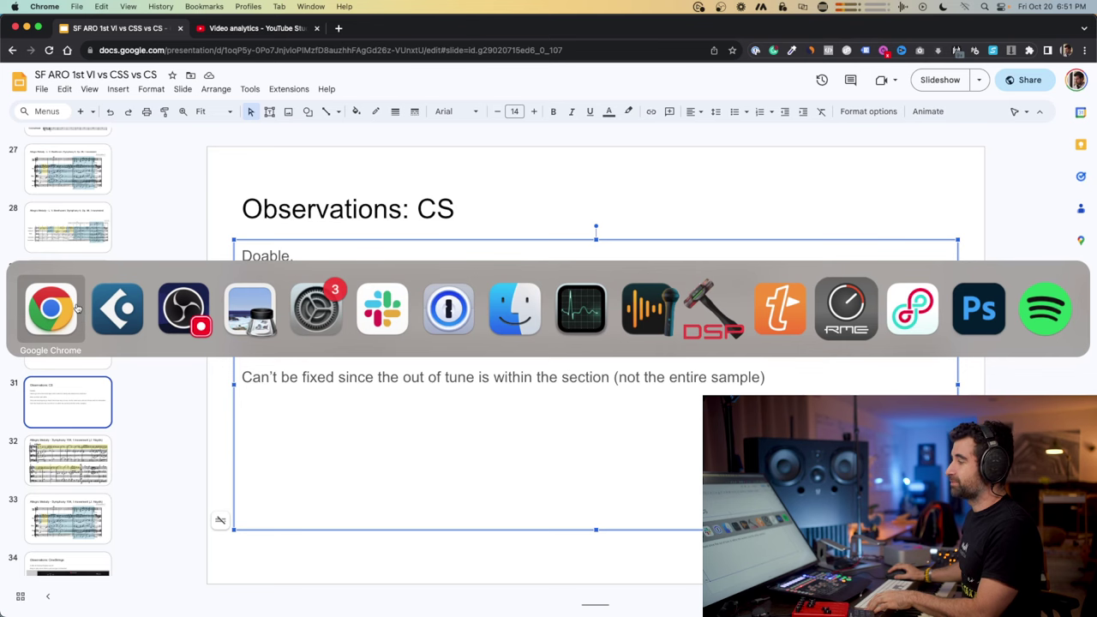
pyautogui.click(132, 312)
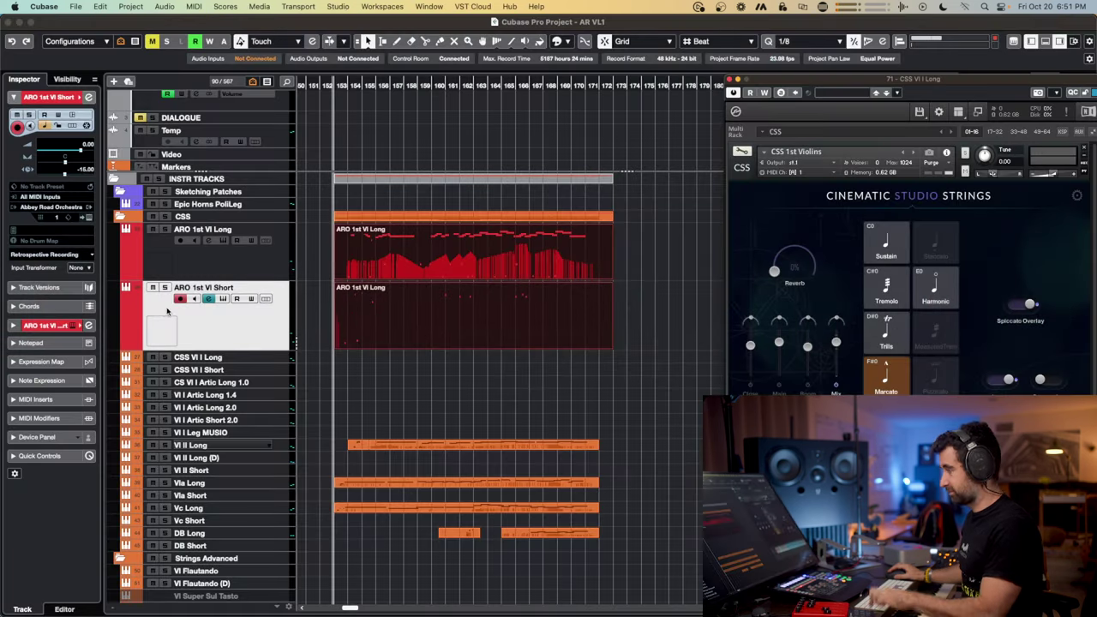
pyautogui.press('super+e')
# Place the playback cursor just before bar 189 and play the CS violin passage through to bar 198
pyautogui.moveTo(630, 88); pyautogui.dragTo(606, 88)
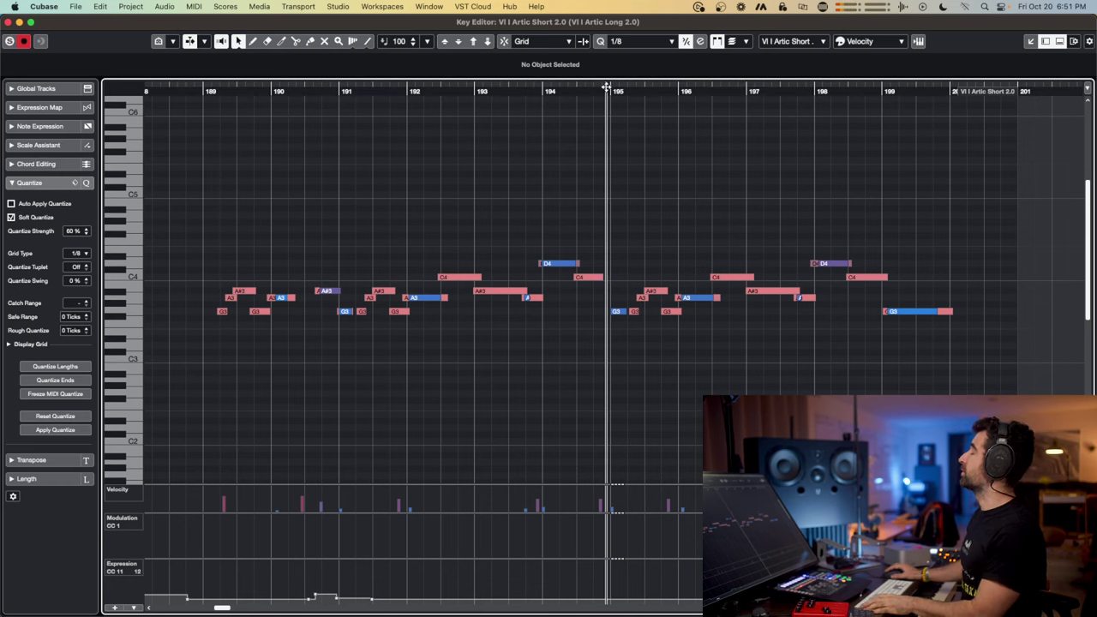
pyautogui.press('space')
pyautogui.press('space')
pyautogui.click(173, 91)
pyautogui.press('space')
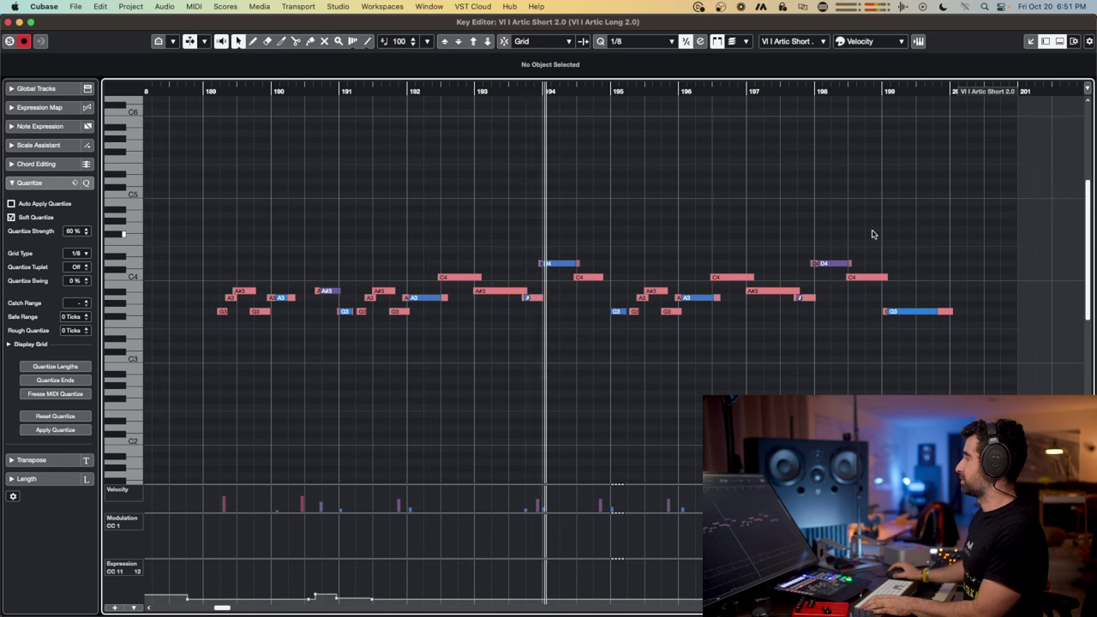
pyautogui.hscroll(3, 852, 252)
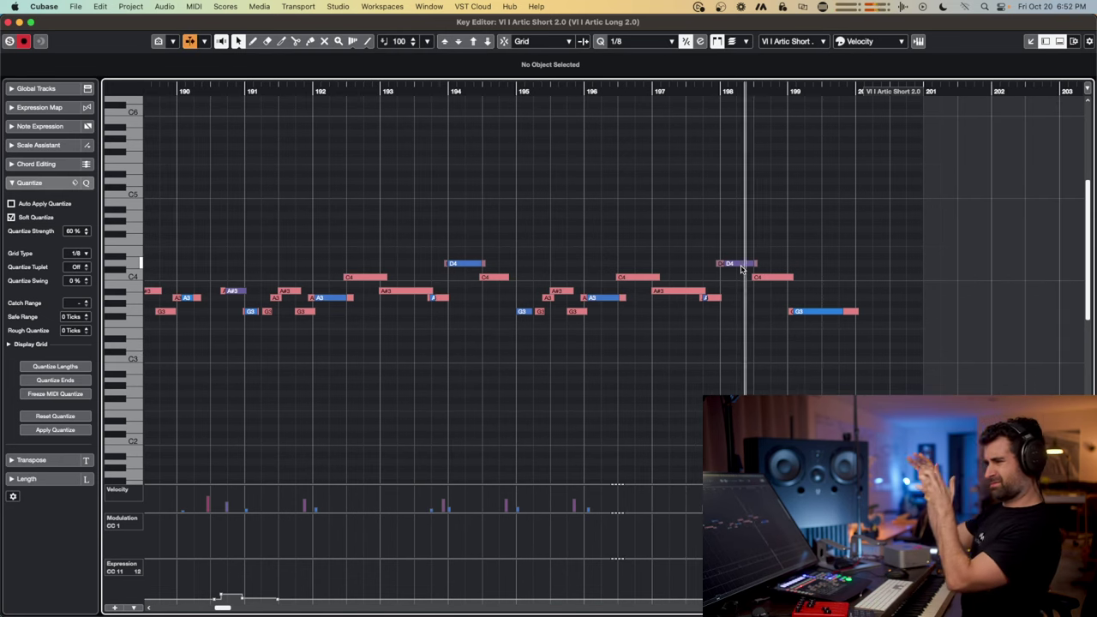
pyautogui.press('space')
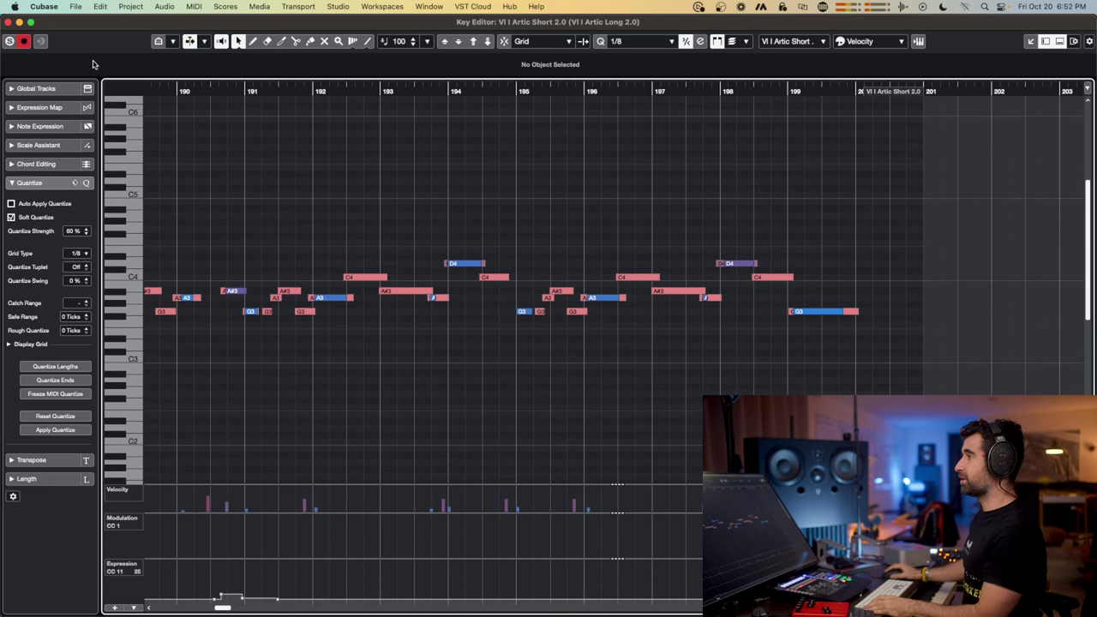
# Move the playback cursor to the middle of bar 196 and audition the phrase leading to the D4 in bar 198
pyautogui.moveTo(648, 91); pyautogui.dragTo(618, 90)
pyautogui.press('space')
pyautogui.press('space')
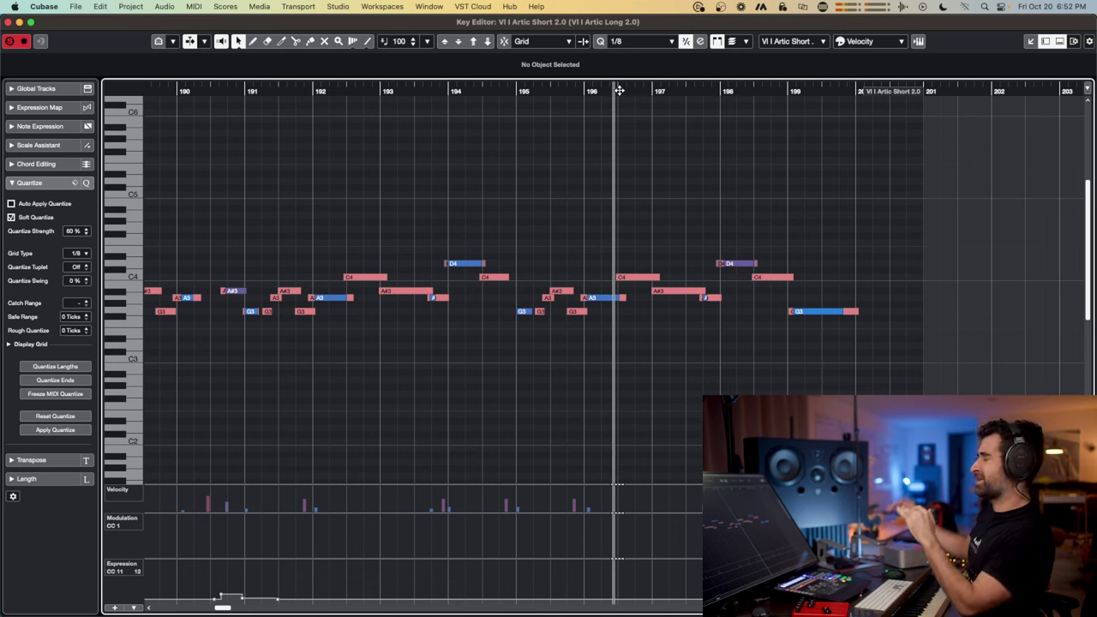
# Remove the short D4 layer in bar 198, audition the phrase from bar 196 without it, and undo the removal
pyautogui.click(737, 265)
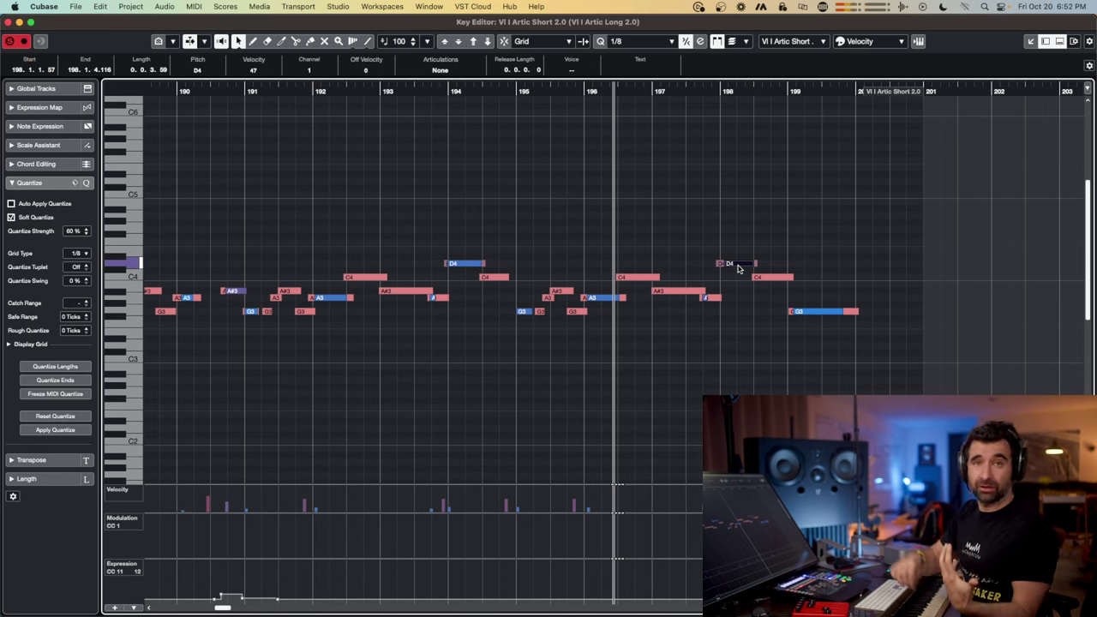
pyautogui.press('space')
pyautogui.press('space')
pyautogui.press('space')
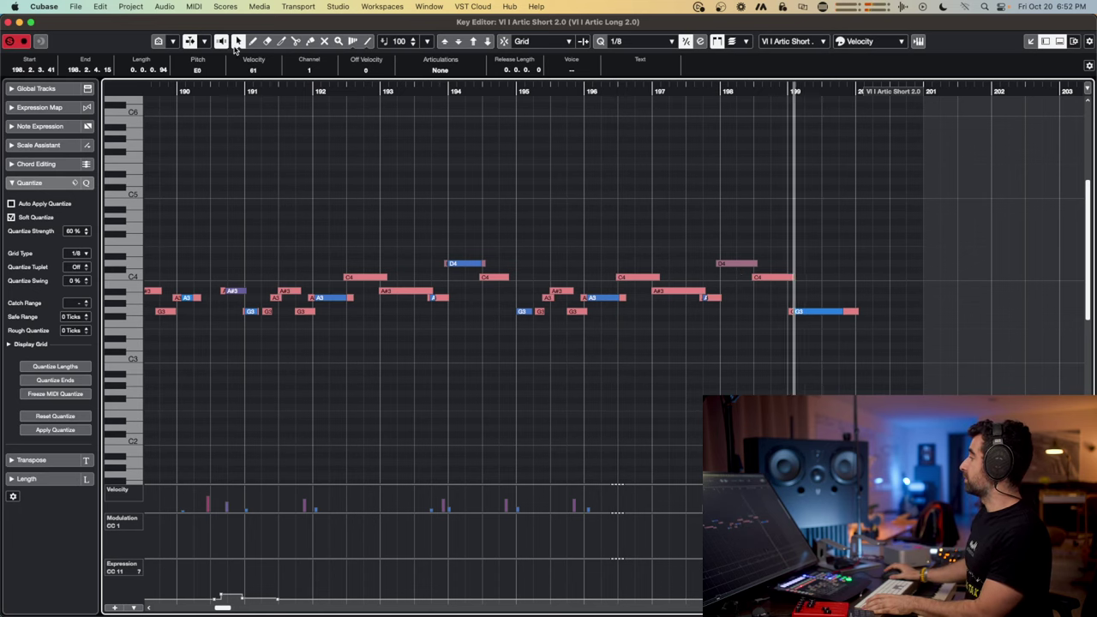
pyautogui.press('space')
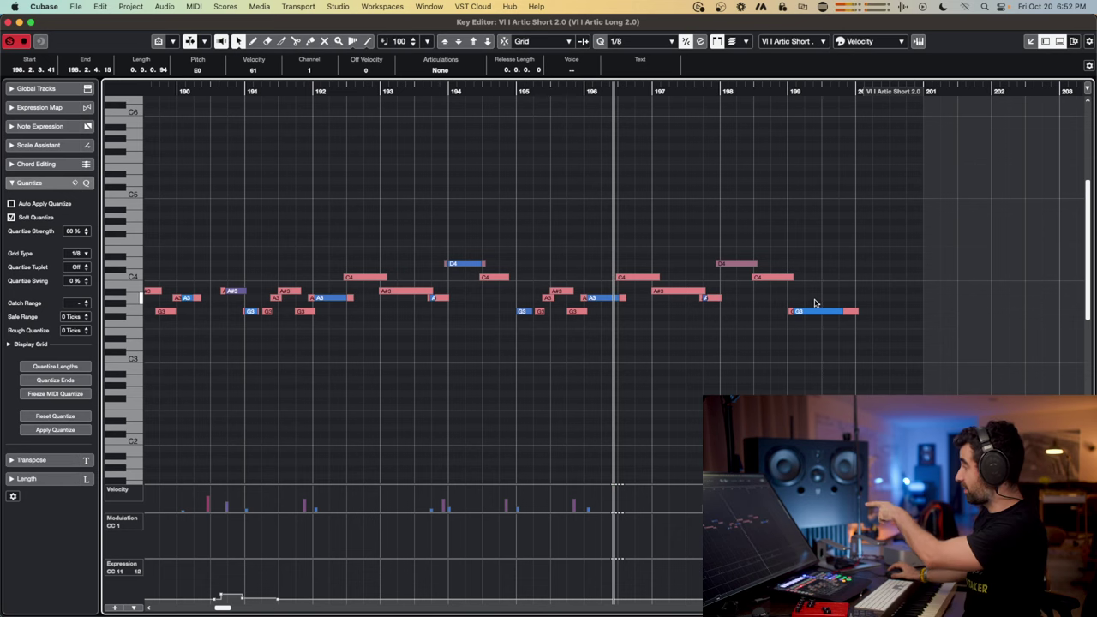
pyautogui.press('super+z')
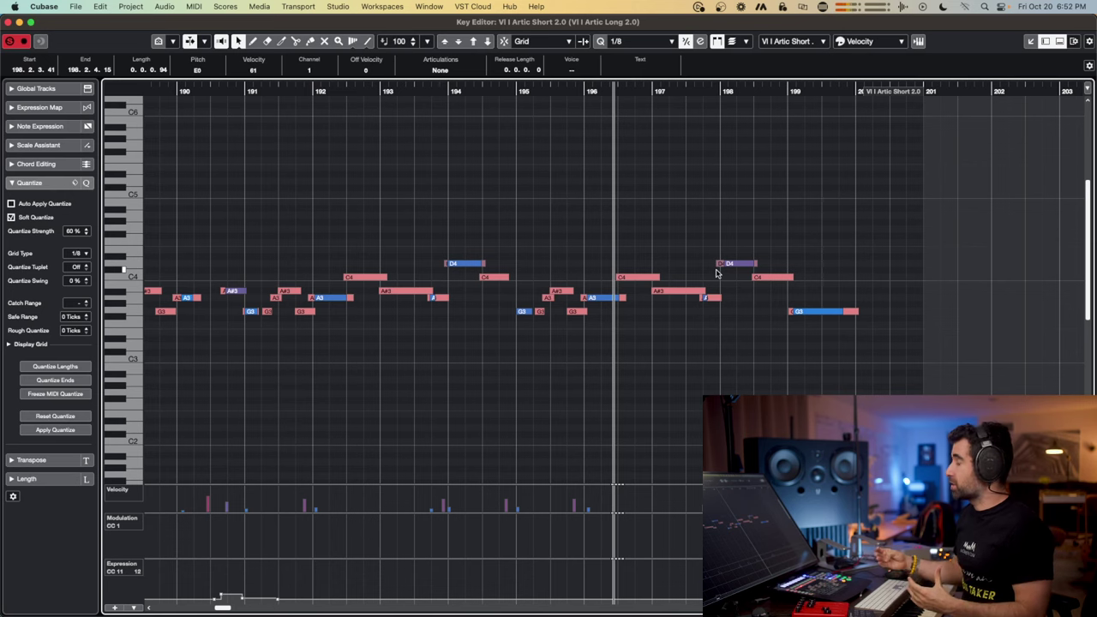
# Audition the phrase from bar 196 with the short D4 layer restored, and play the ending from late bar 198
pyautogui.press('space')
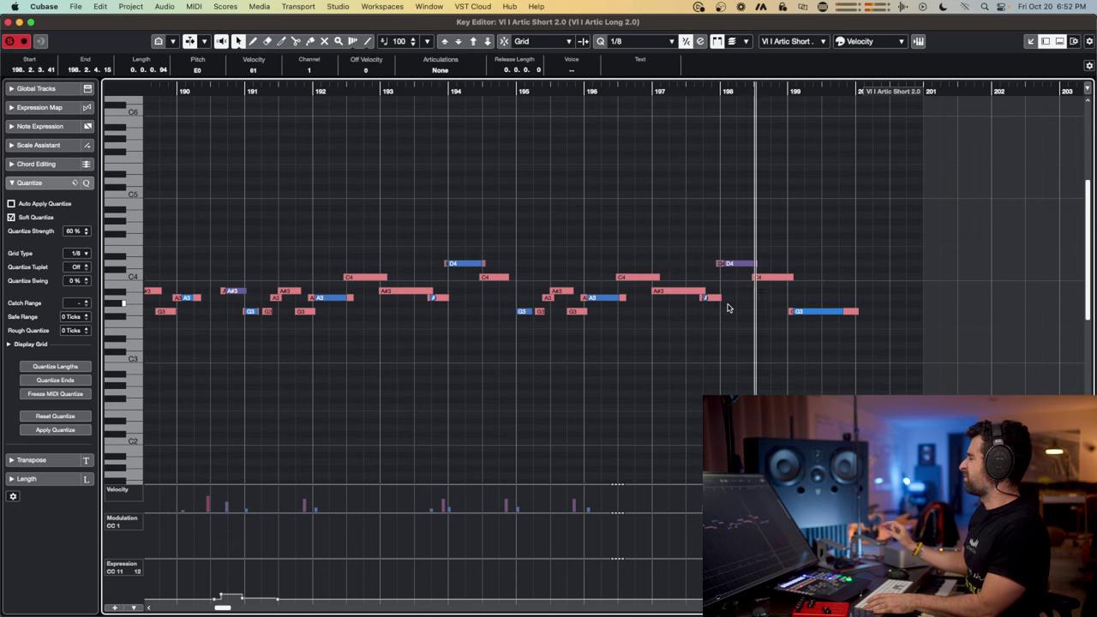
pyautogui.press('space')
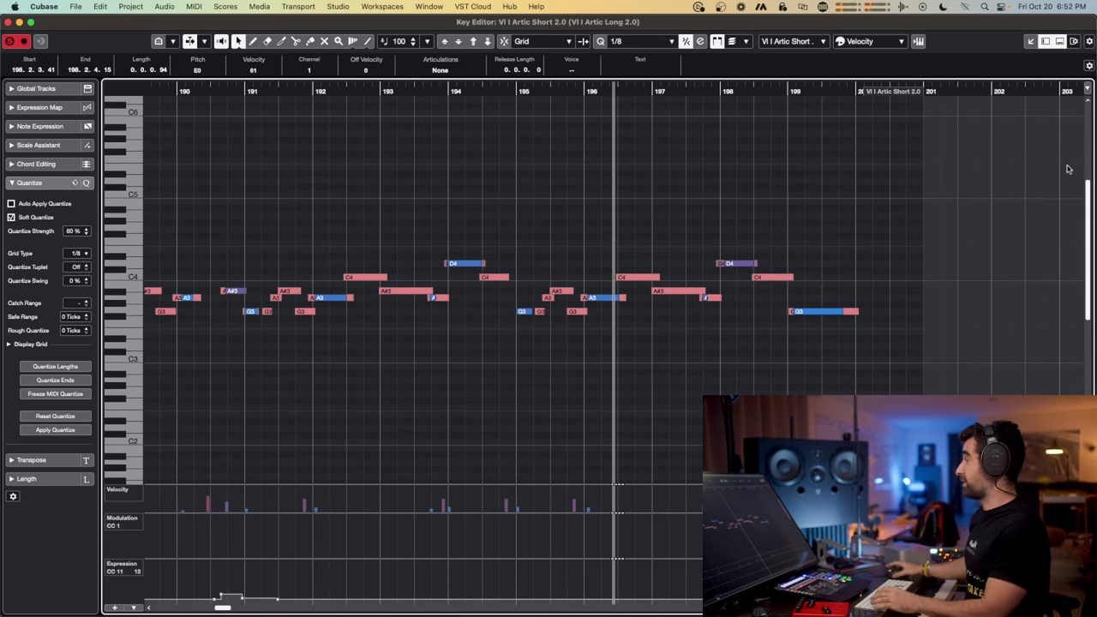
pyautogui.click(782, 88)
pyautogui.moveTo(782, 88)
pyautogui.mouseDown()
pyautogui.moveTo(817, 89)
pyautogui.moveTo(765, 92)
pyautogui.mouseUp()
pyautogui.press('space')
pyautogui.press('space')
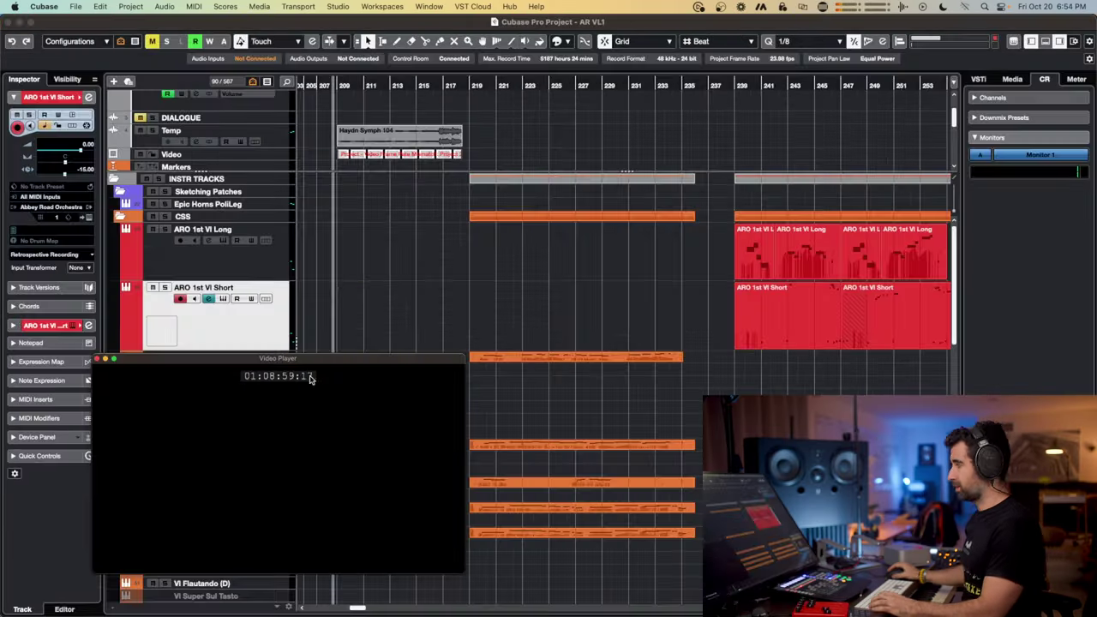
# Enlarge the video player, play the Haydn Symph 104 reference with its score from bar 209, and close the player
pyautogui.moveTo(298, 369); pyautogui.dragTo(240, 169)
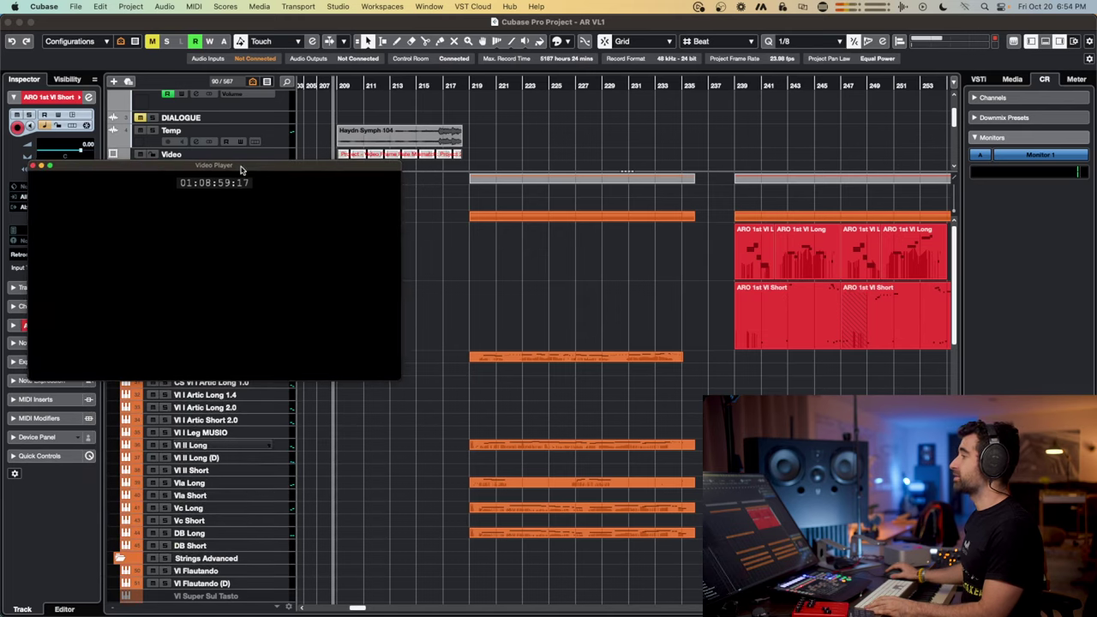
pyautogui.moveTo(404, 379); pyautogui.dragTo(822, 600)
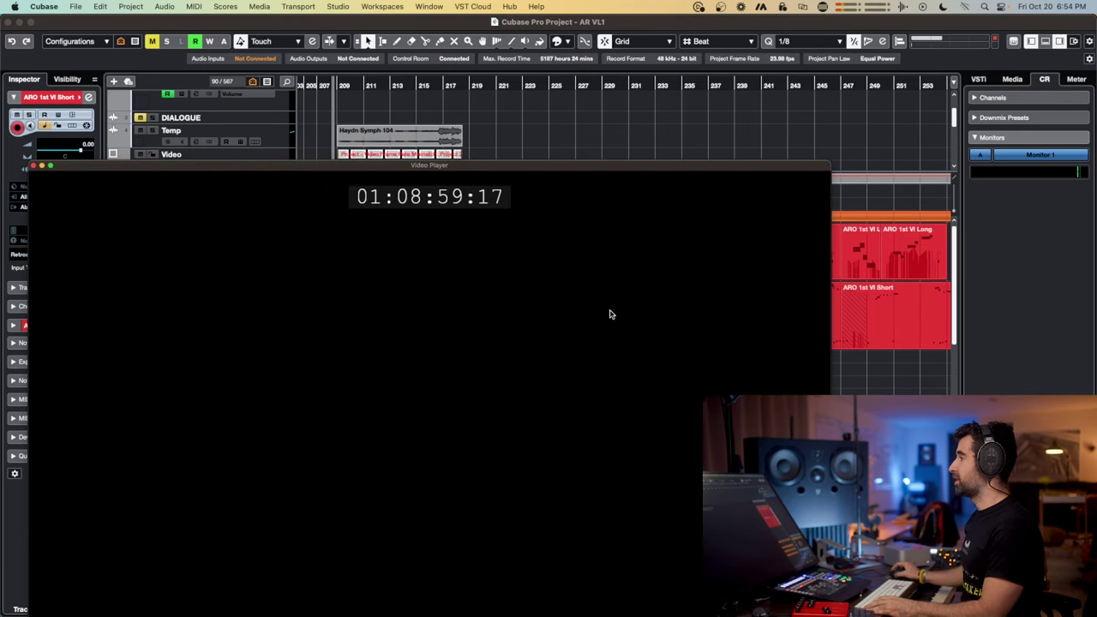
pyautogui.press('space')
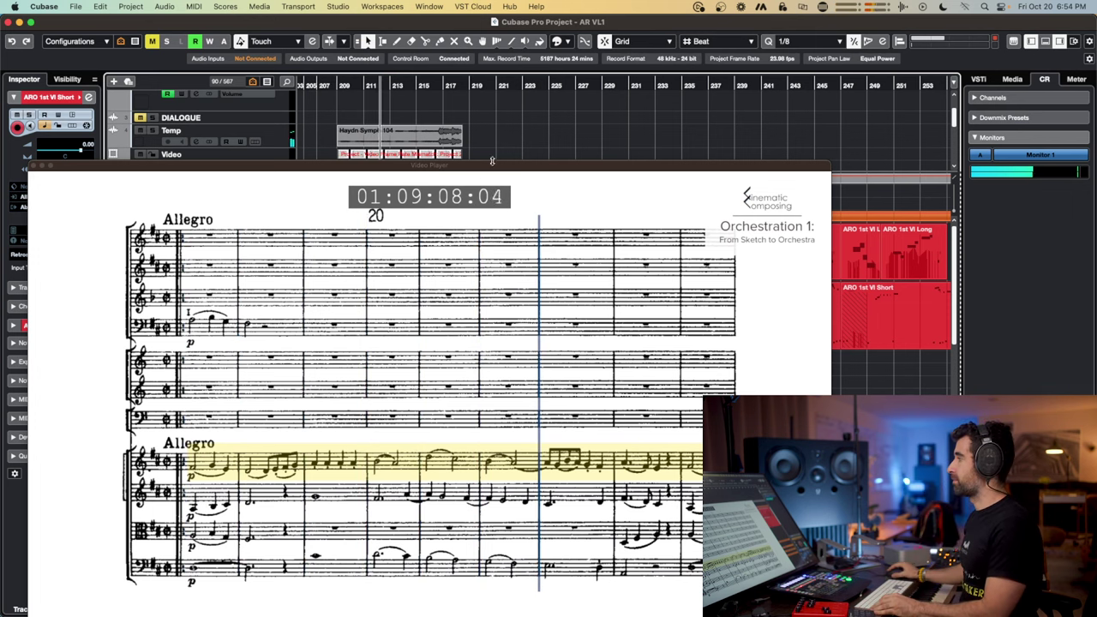
pyautogui.moveTo(480, 167); pyautogui.dragTo(452, 160)
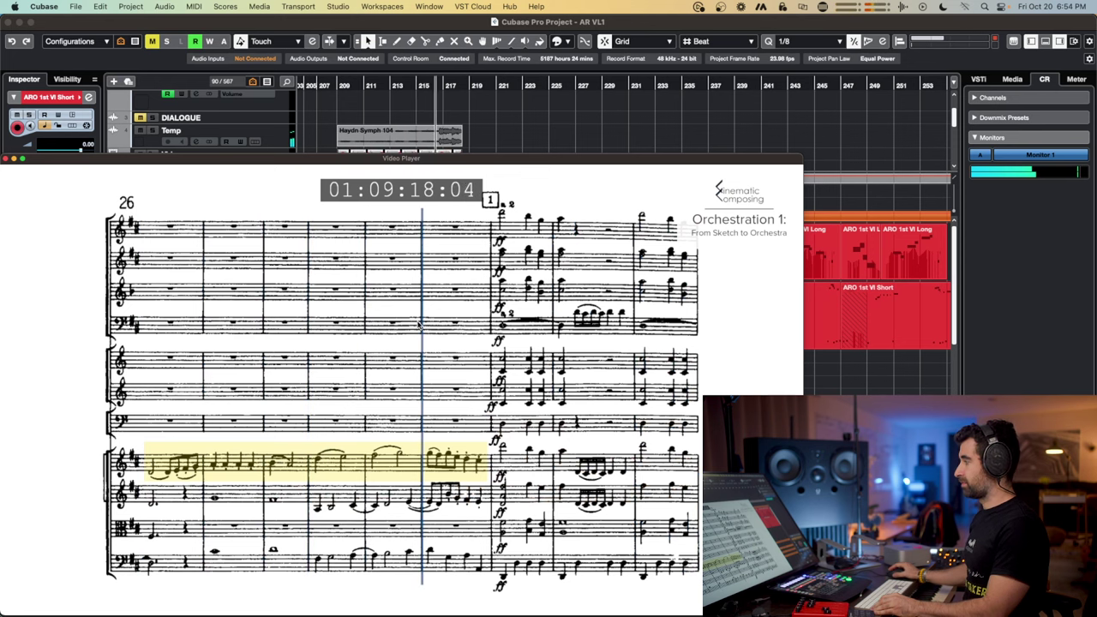
pyautogui.press('space')
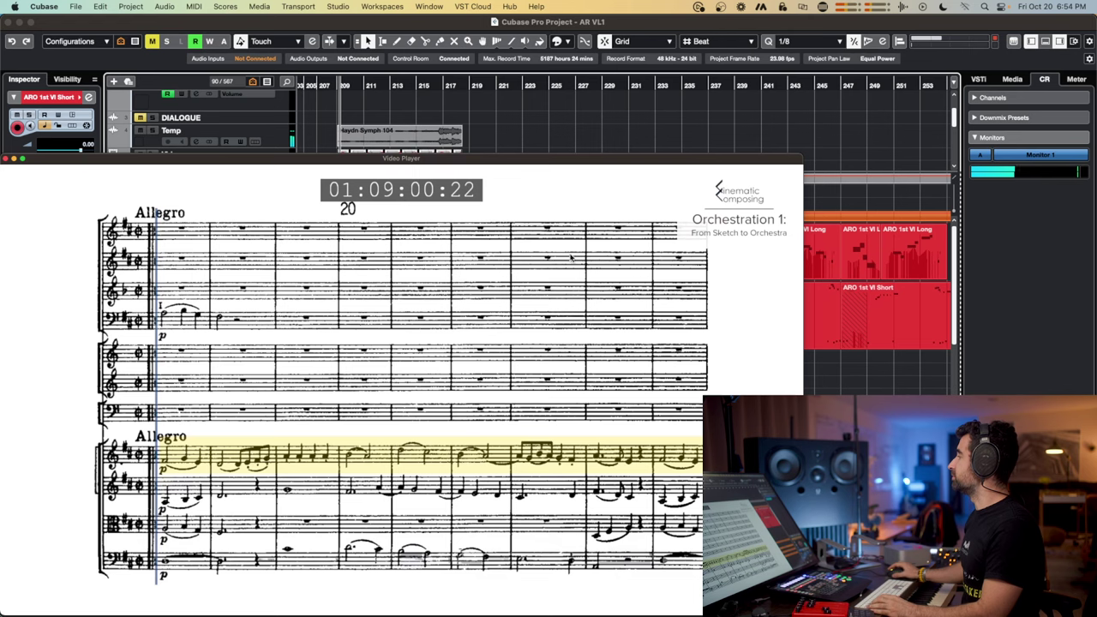
pyautogui.doubleClick(203, 160)
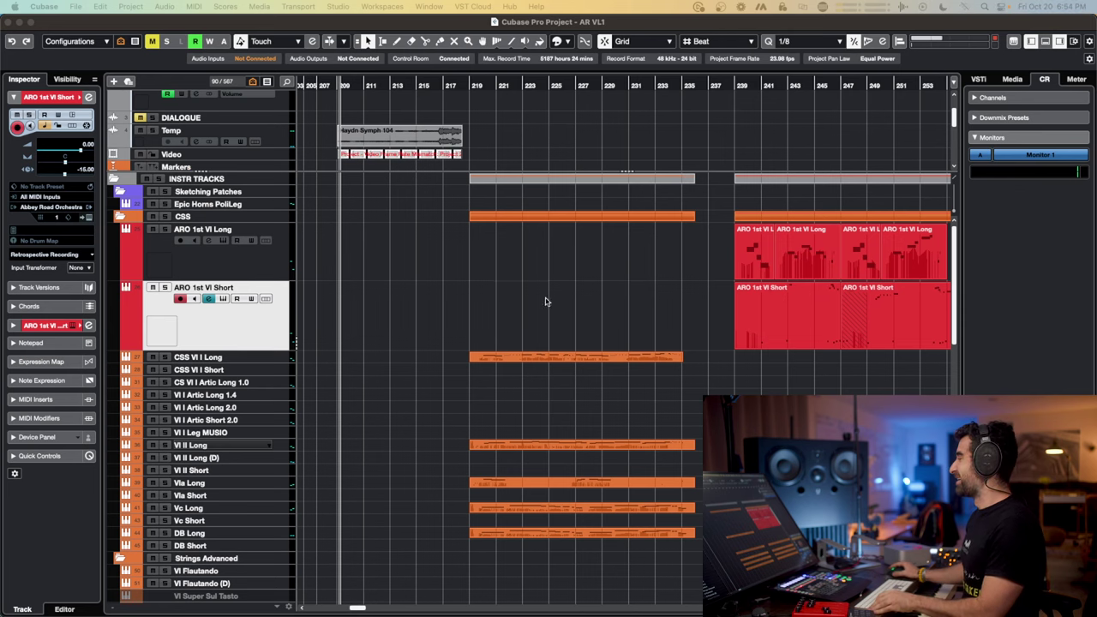
# Open the CSS mockup's string parts starting at bar 219 in the Key Editor and play the opening of the passage
pyautogui.hscroll(5, 540, 301)
pyautogui.press('space')
pyautogui.moveTo(380, 322); pyautogui.dragTo(477, 568)
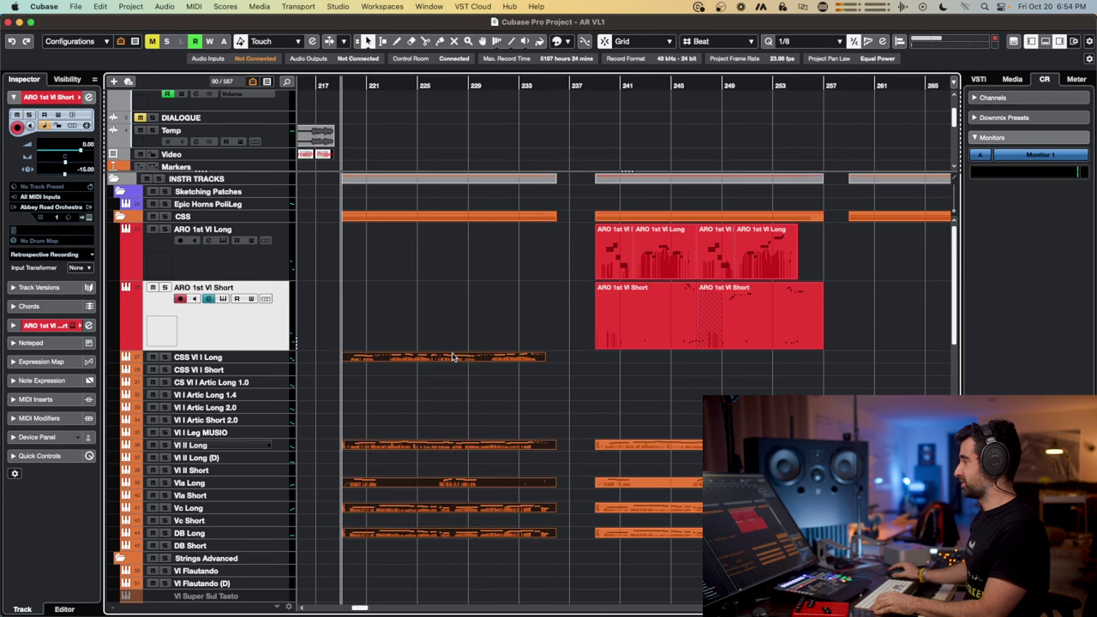
pyautogui.press('Return')
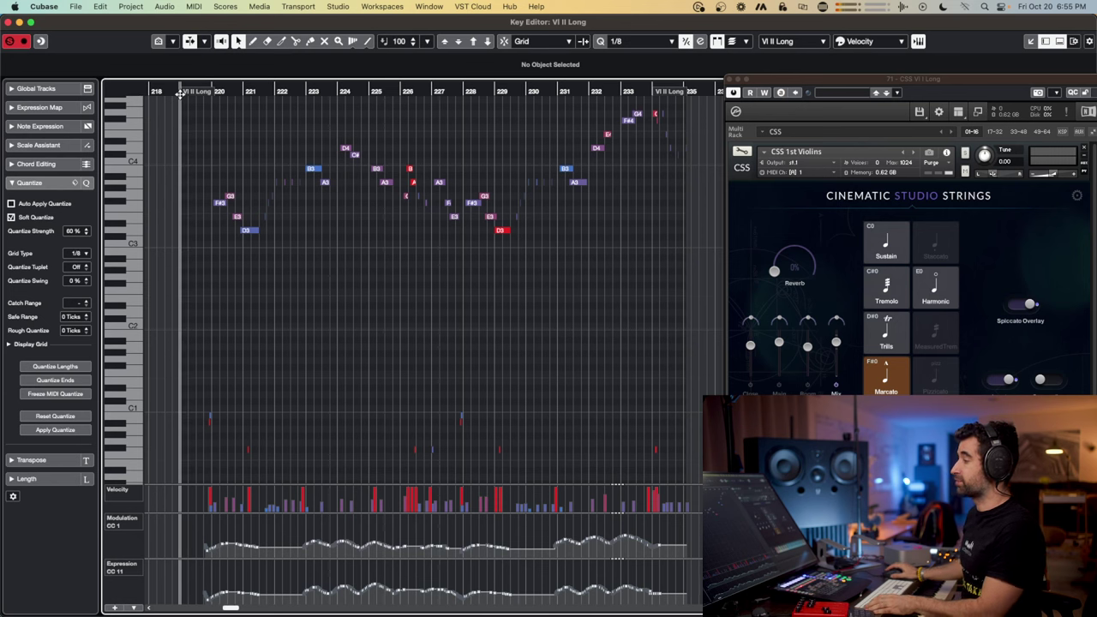
pyautogui.press('space')
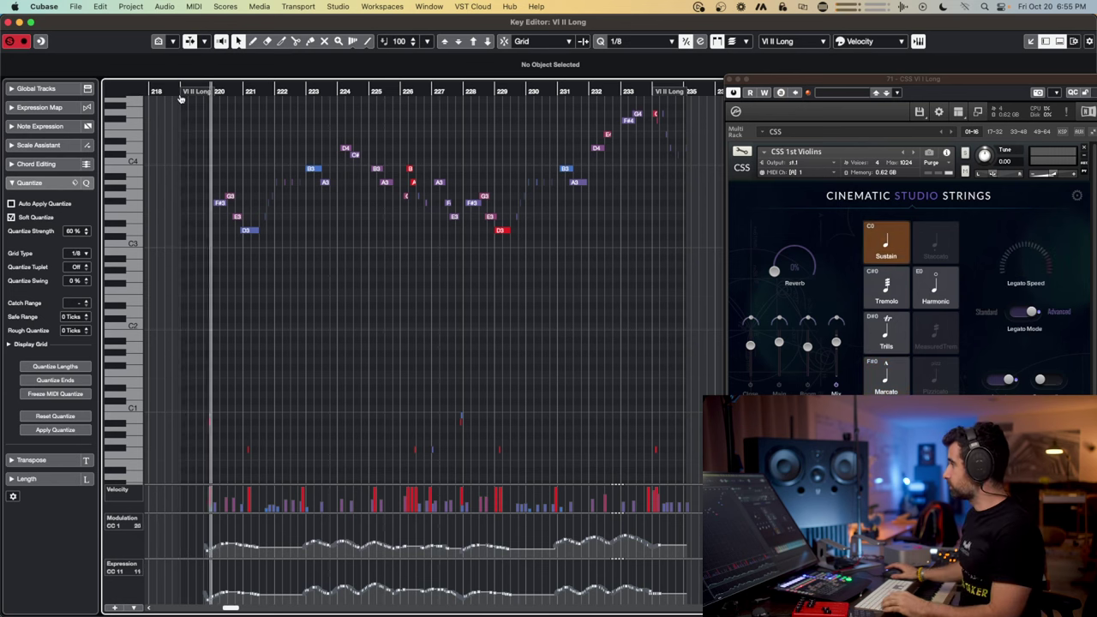
pyautogui.press('space')
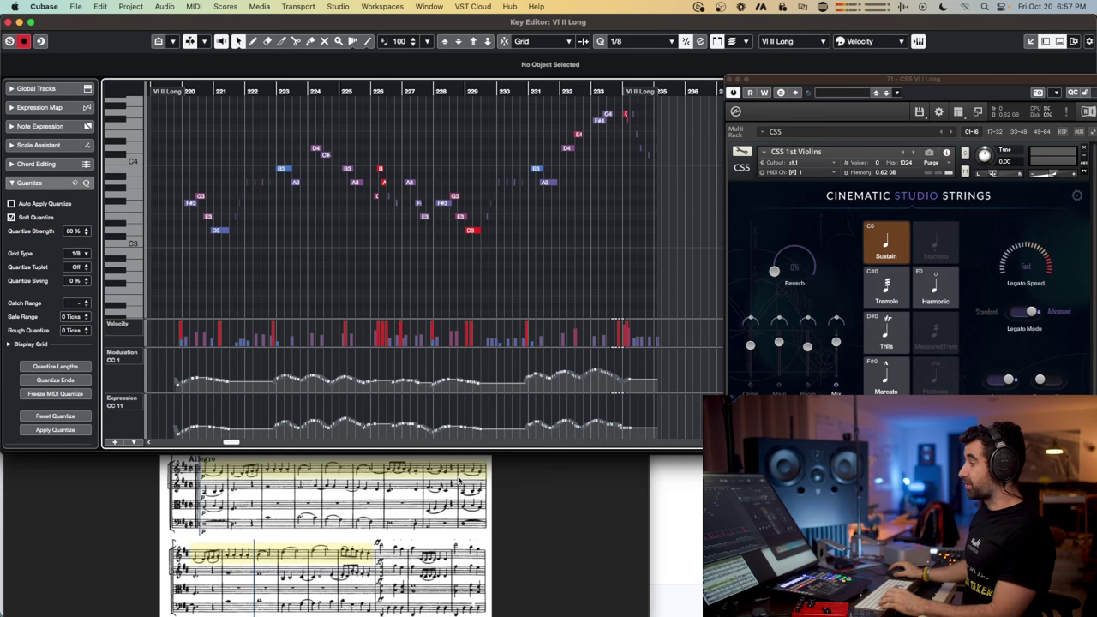
# Compare the Marcato and Sustain articulations of the CSS 1st Violins, ending on Marcato with Spiccato Overlay enabled
pyautogui.scroll(-6, 314, 272)
pyautogui.scroll(6, 317, 269)
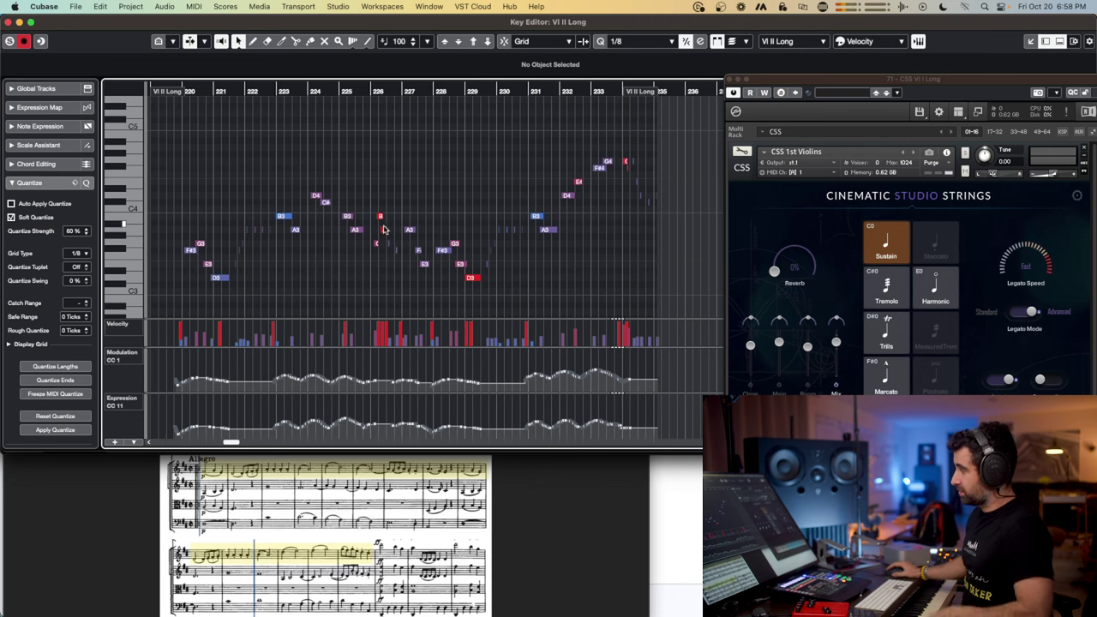
pyautogui.scroll(4, 385, 223)
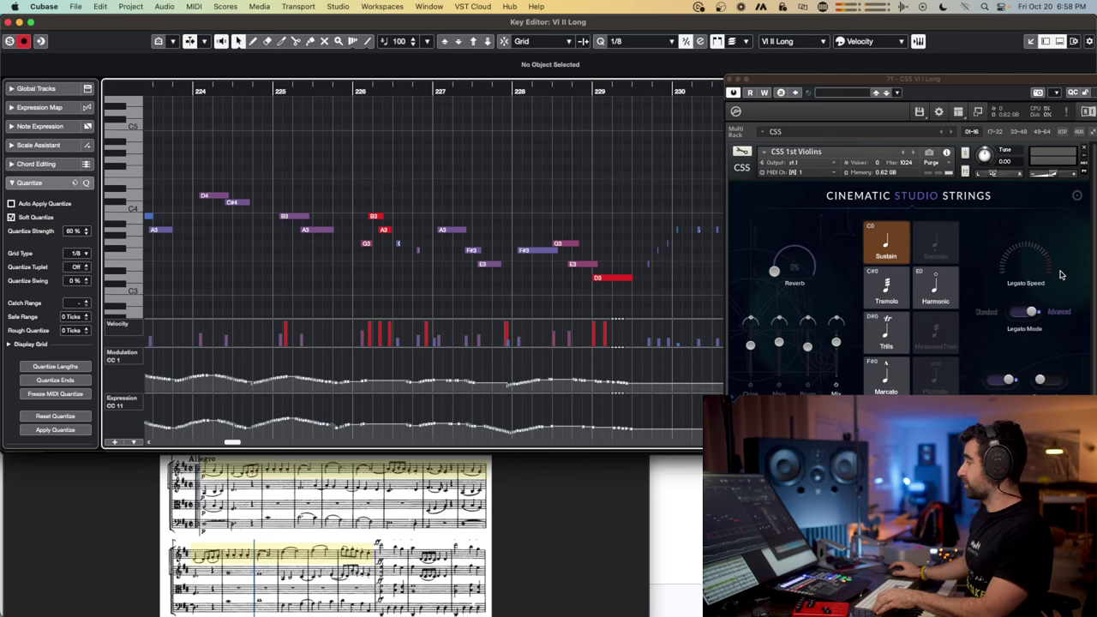
pyautogui.scroll(-4, 407, 217)
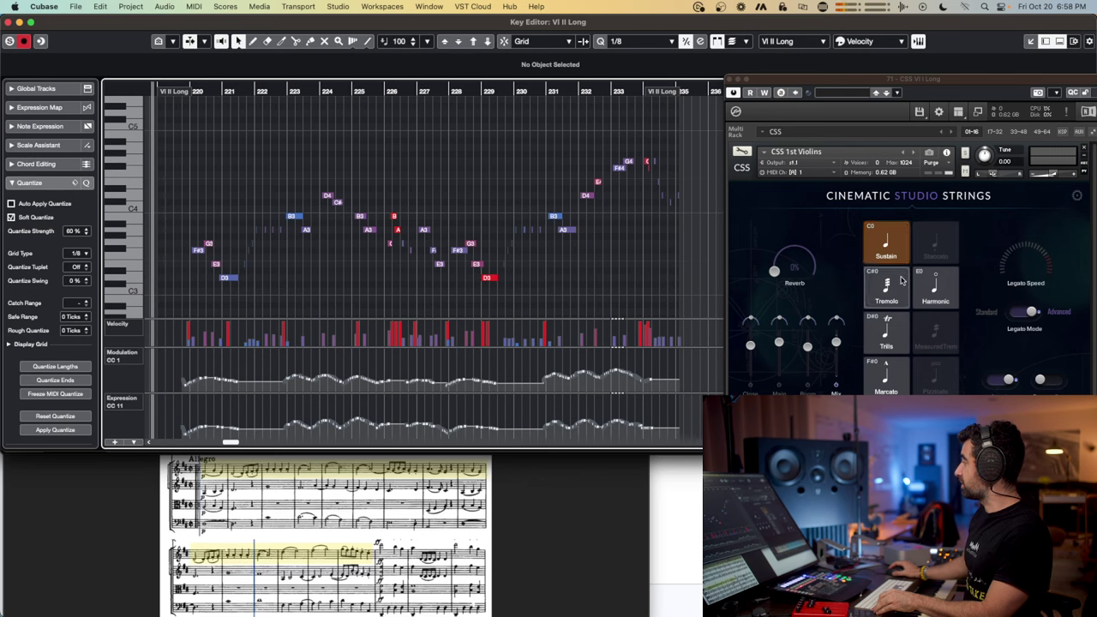
pyautogui.click(890, 380)
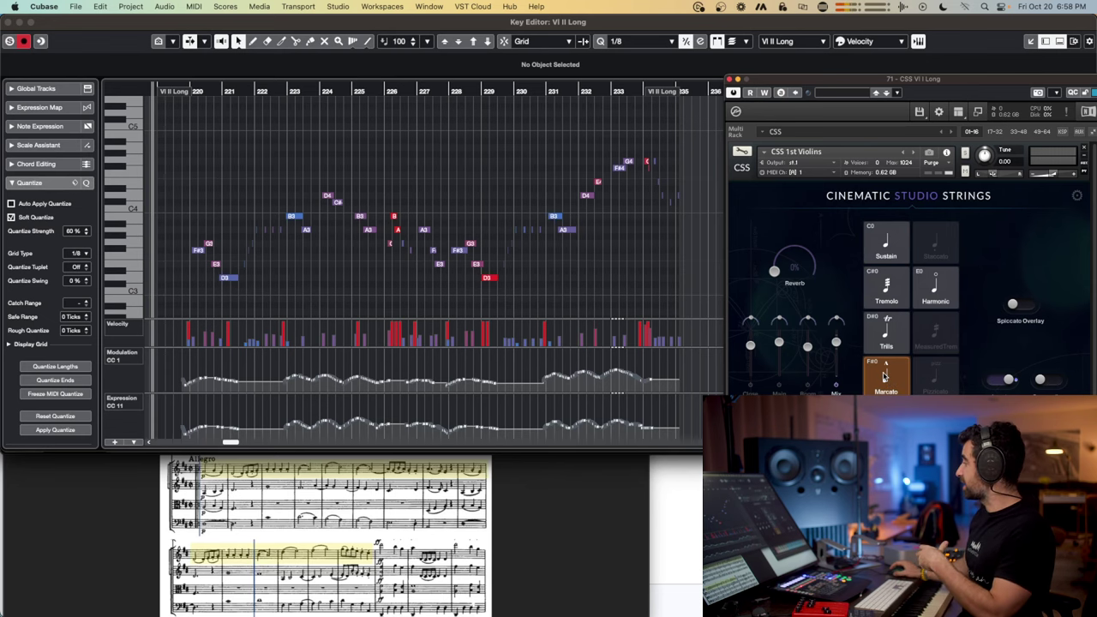
pyautogui.click(886, 249)
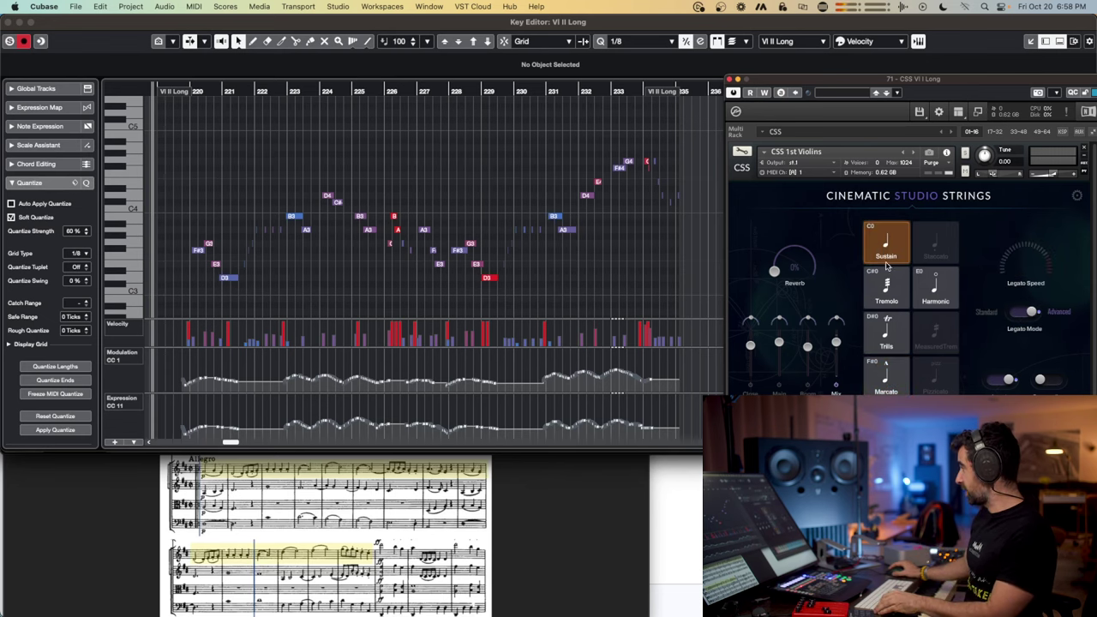
pyautogui.click(888, 375)
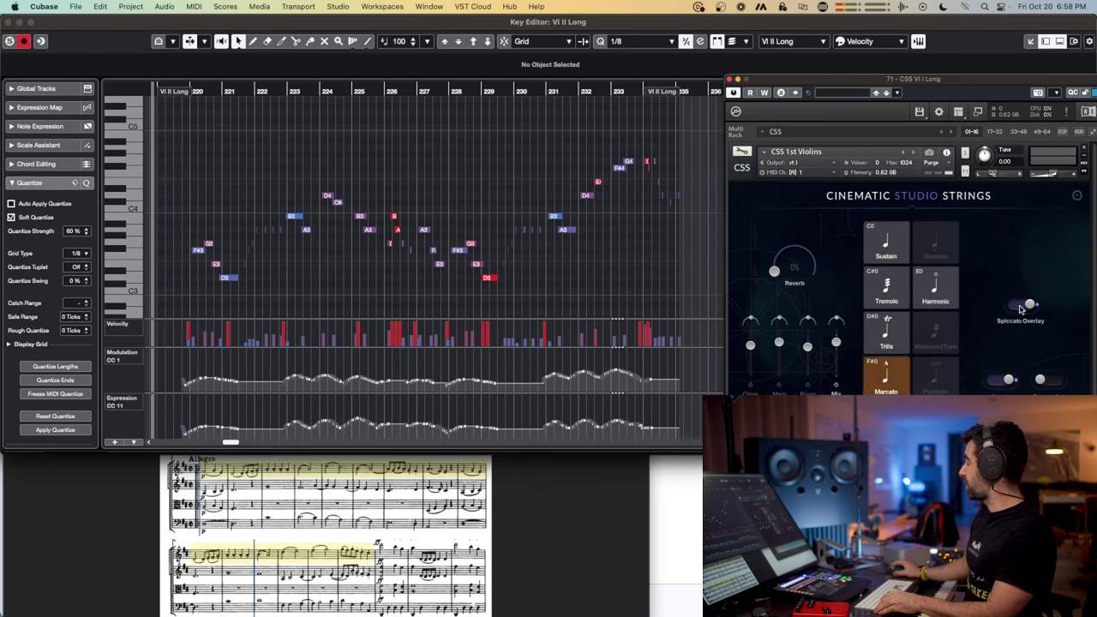
# Play the CSS first violin passage through to its end at bar 234
pyautogui.click(310, 187)
pyautogui.press('space')
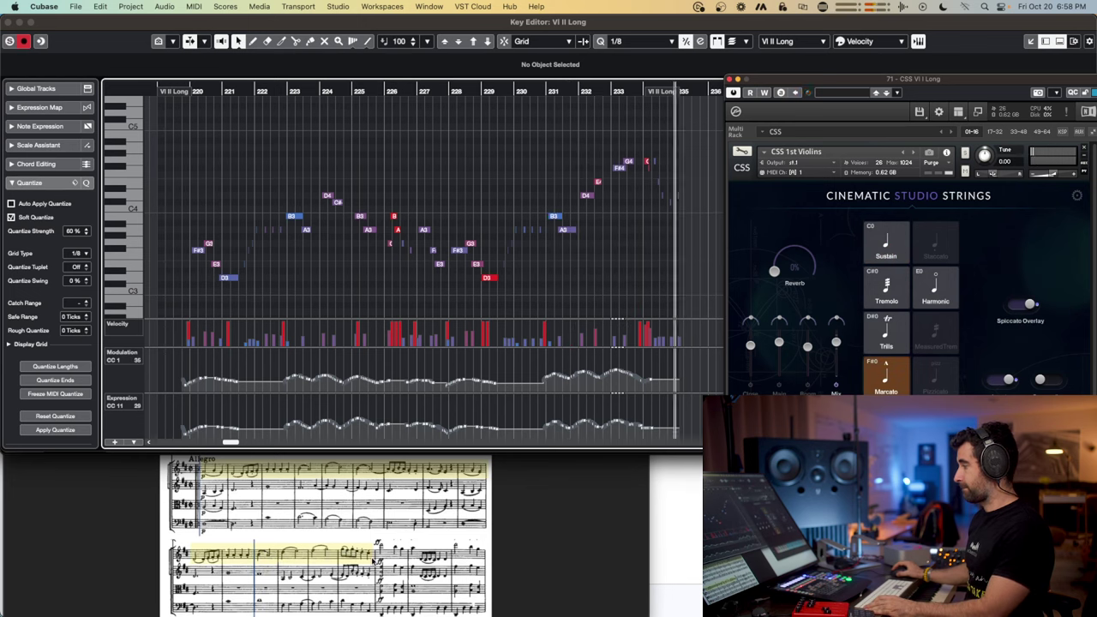
pyautogui.click(528, 288)
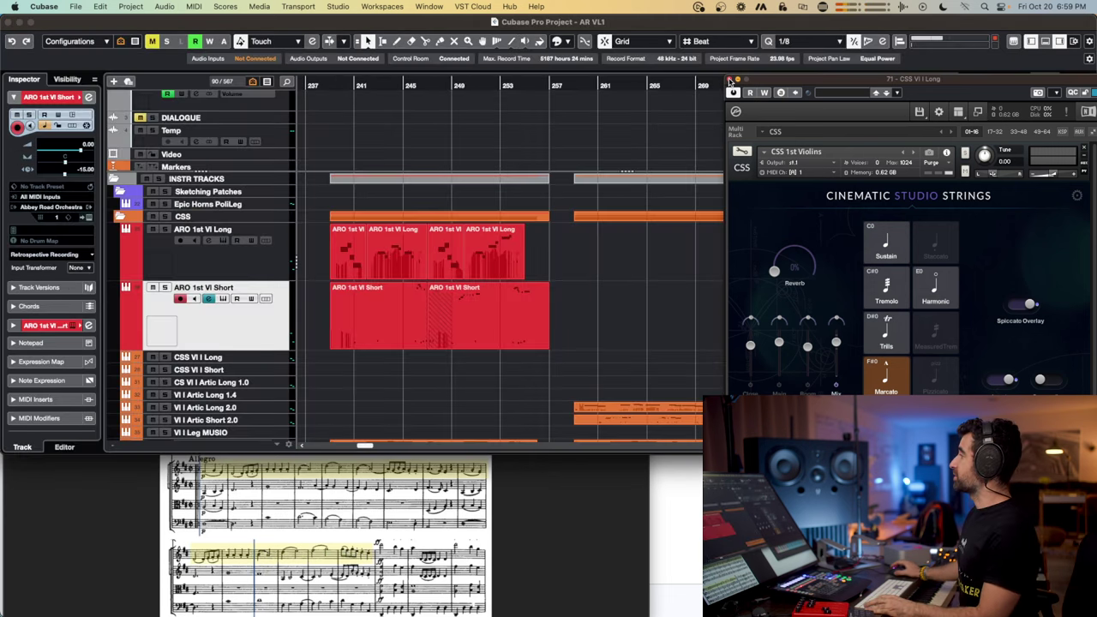
# Close the CSS instrument and open all the ARO 1st Vl Long and Short parts together in the Key Editor
pyautogui.click(729, 79)
pyautogui.click(346, 279)
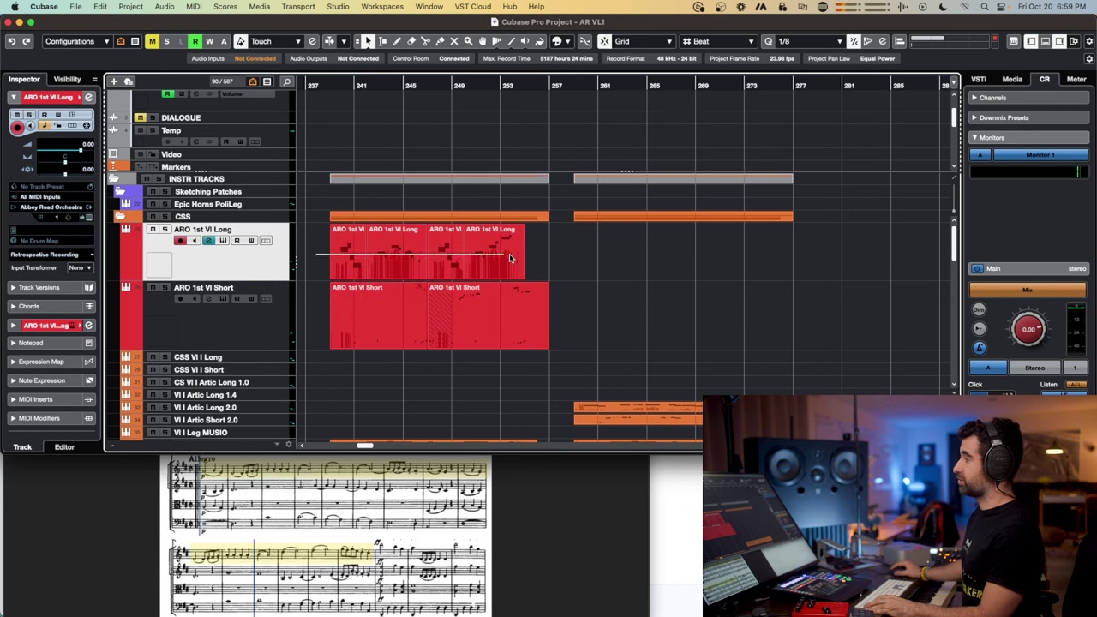
pyautogui.moveTo(509, 257); pyautogui.dragTo(549, 257)
pyautogui.moveTo(317, 314); pyautogui.dragTo(567, 330)
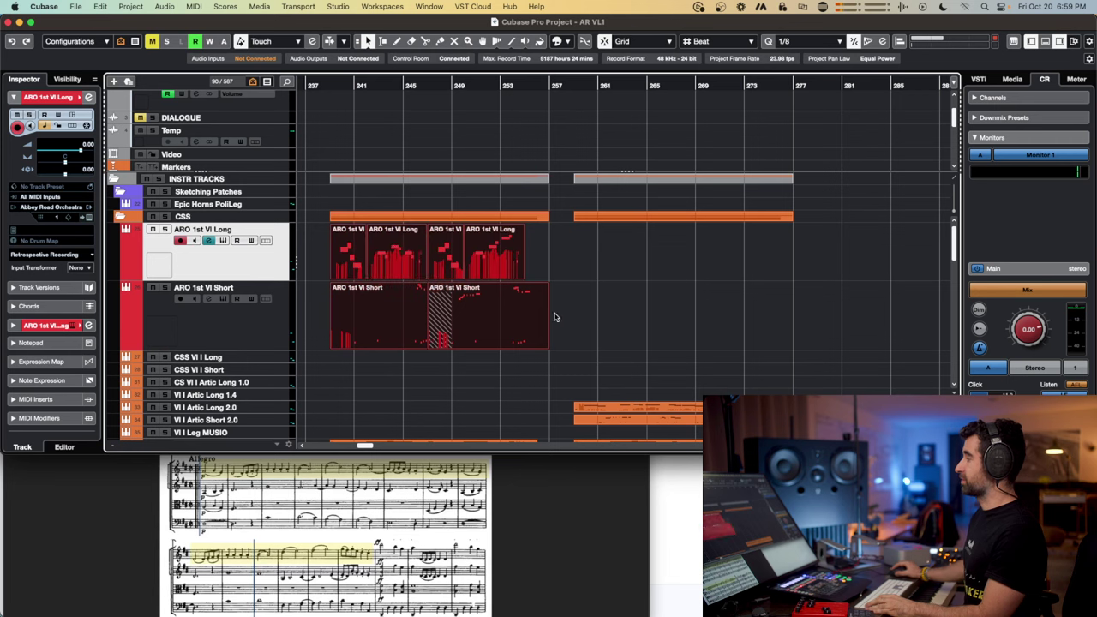
pyautogui.doubleClick(361, 249)
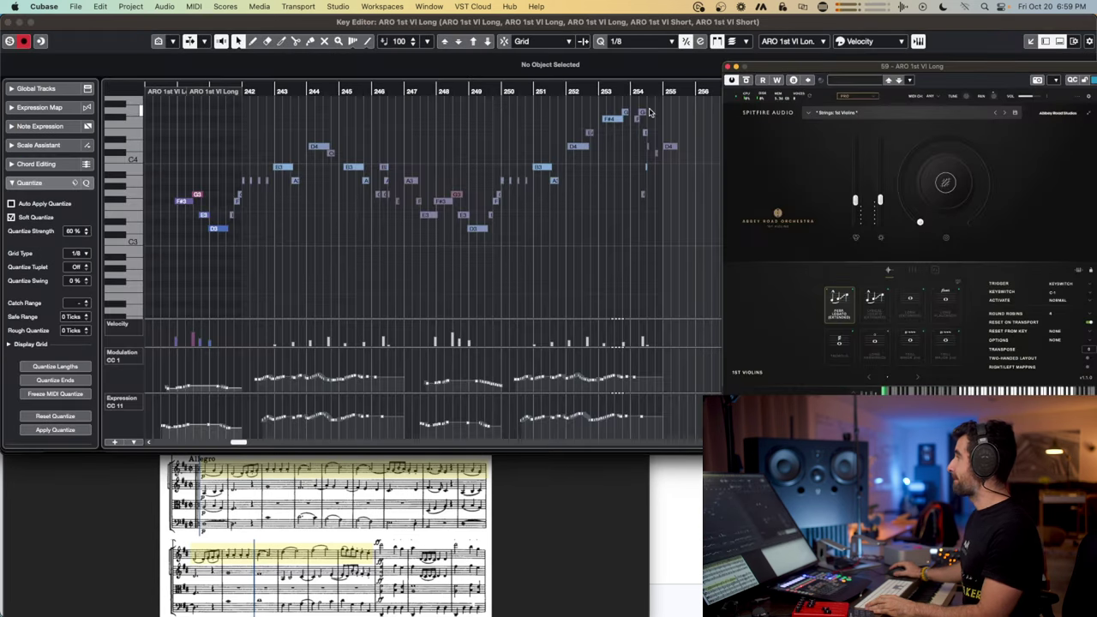
pyautogui.moveTo(930, 75); pyautogui.dragTo(929, 49)
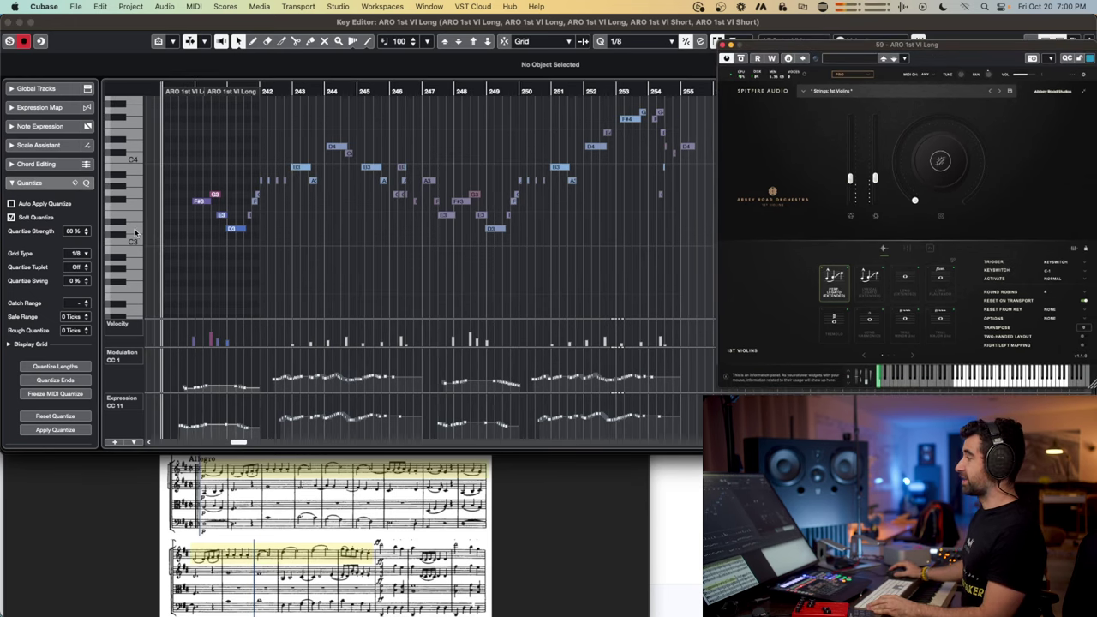
# Play the ARO first violin passage from bar 239 through to bar 255
pyautogui.click(572, 254)
pyautogui.press('space')
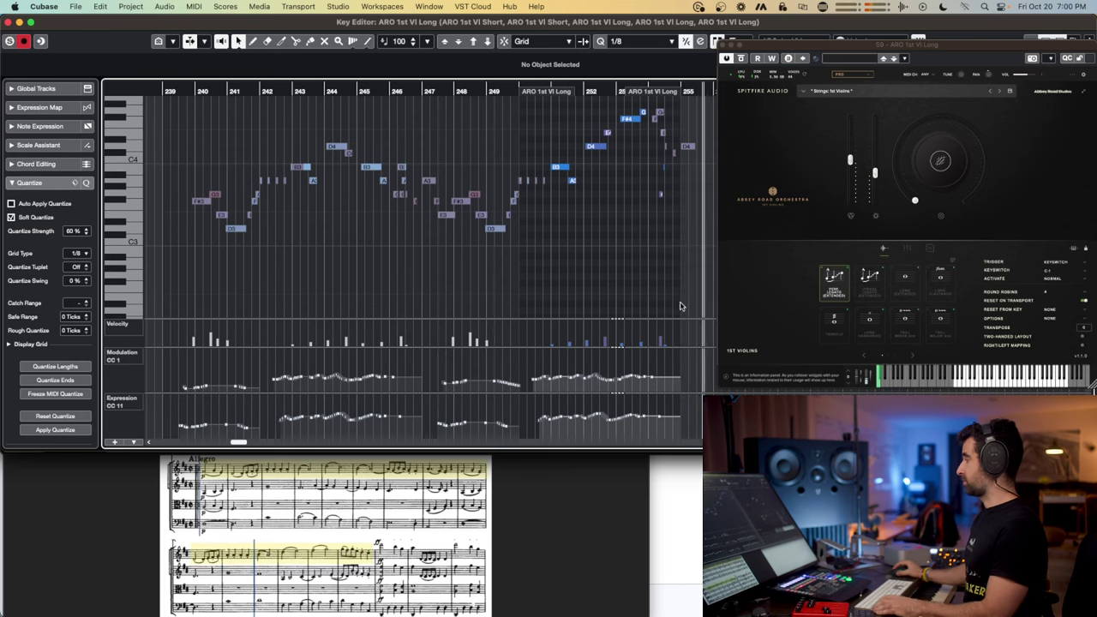
pyautogui.press('space')
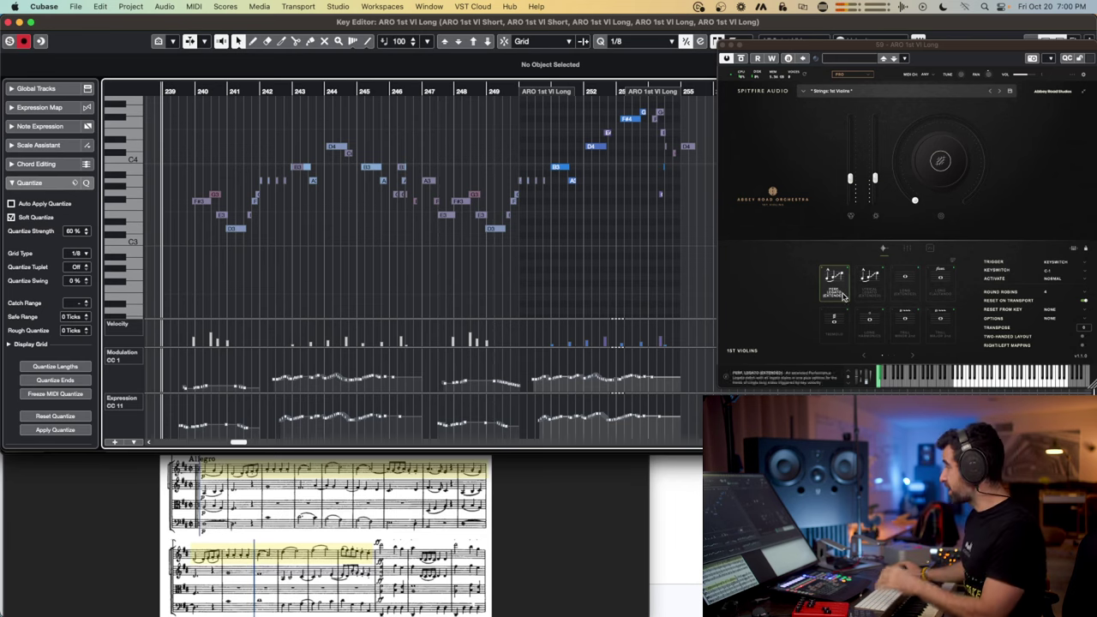
# Inspect the microphone signals of the ARO 1st Violins, check the CSS instrument's mix settings, and close the CSS instrument
pyautogui.click(907, 250)
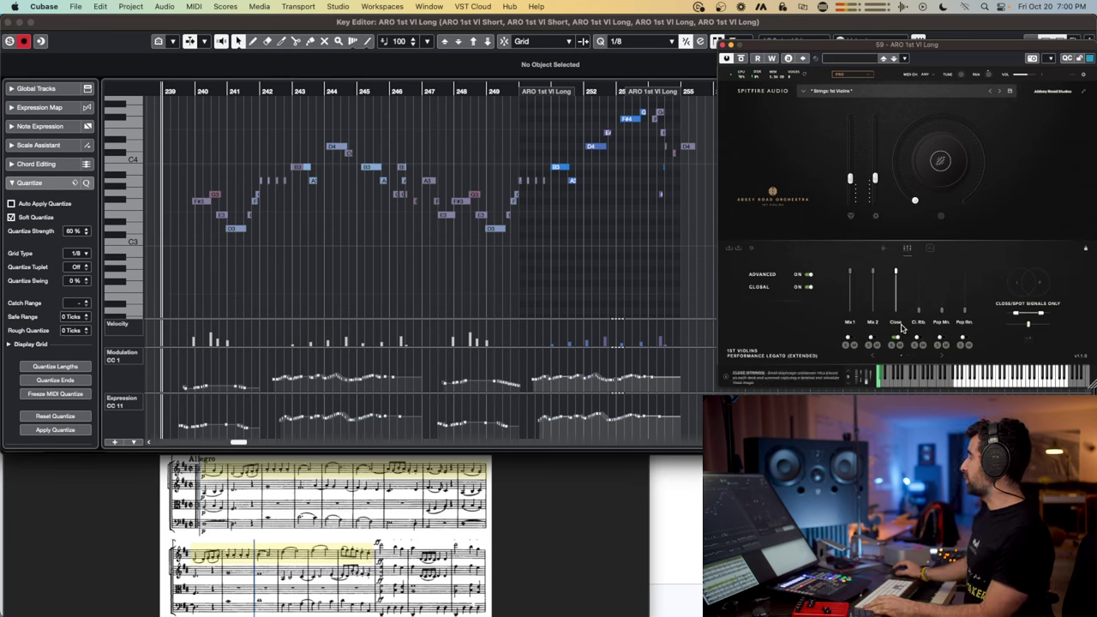
pyautogui.click(941, 356)
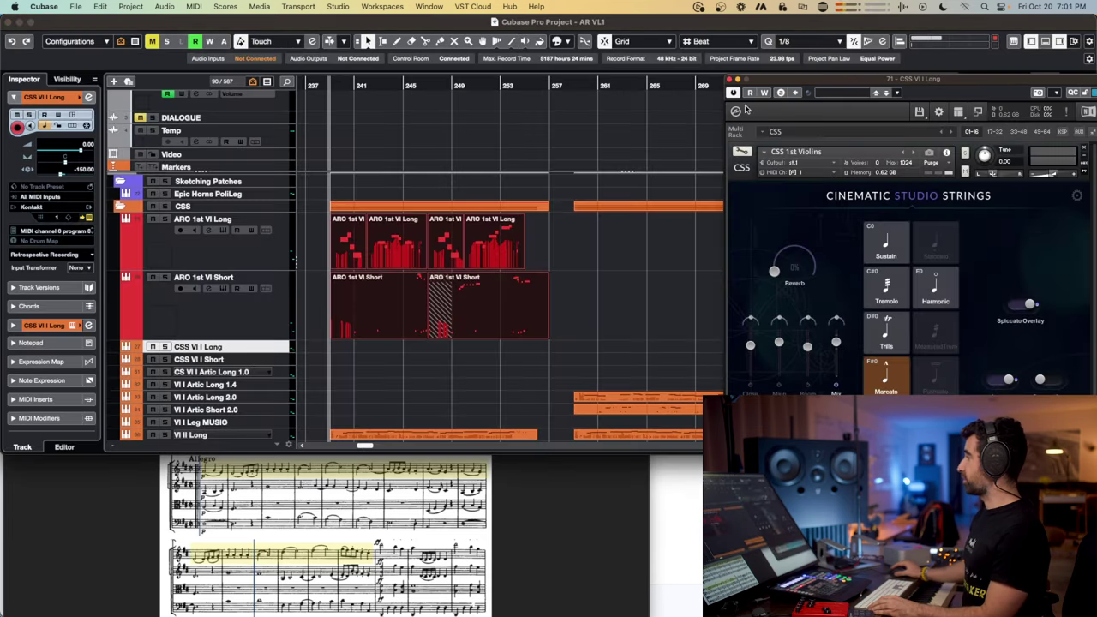
pyautogui.click(731, 79)
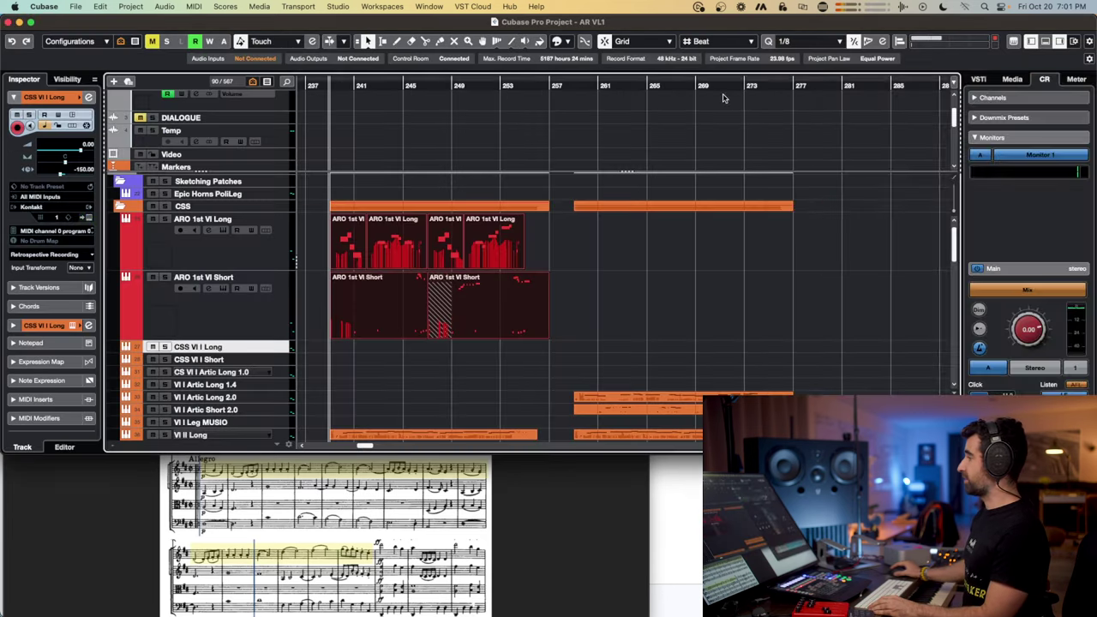
# Open the CineStrings instrument of the VI I Artic Long 2.0 track to examine its microphone mix
pyautogui.click(240, 411)
pyautogui.press('Up')
pyautogui.press('Up')
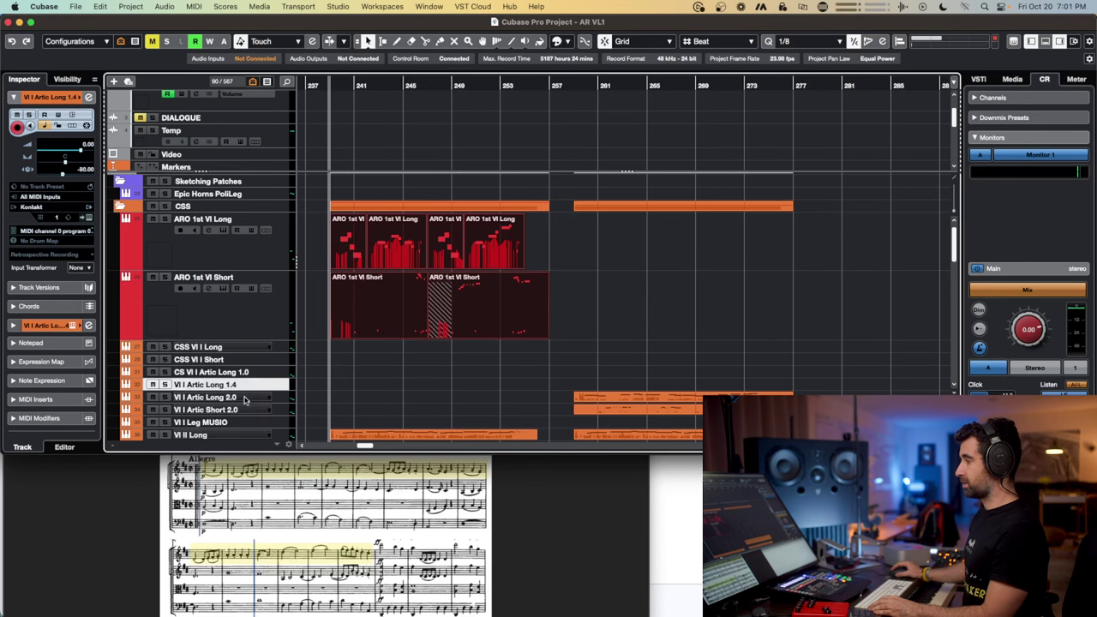
pyautogui.press('Down')
pyautogui.click(244, 401)
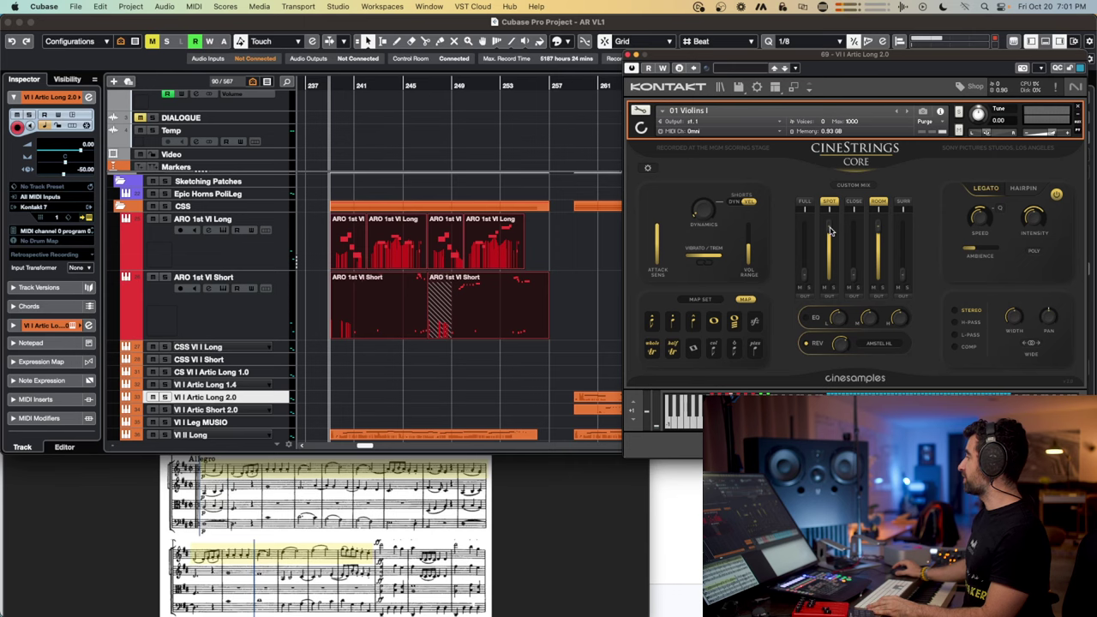
# Locate the VI I Artic Long 2.0 and Short 2.0 parts after bar 257, select them together, and clear the selection
pyautogui.click(526, 254)
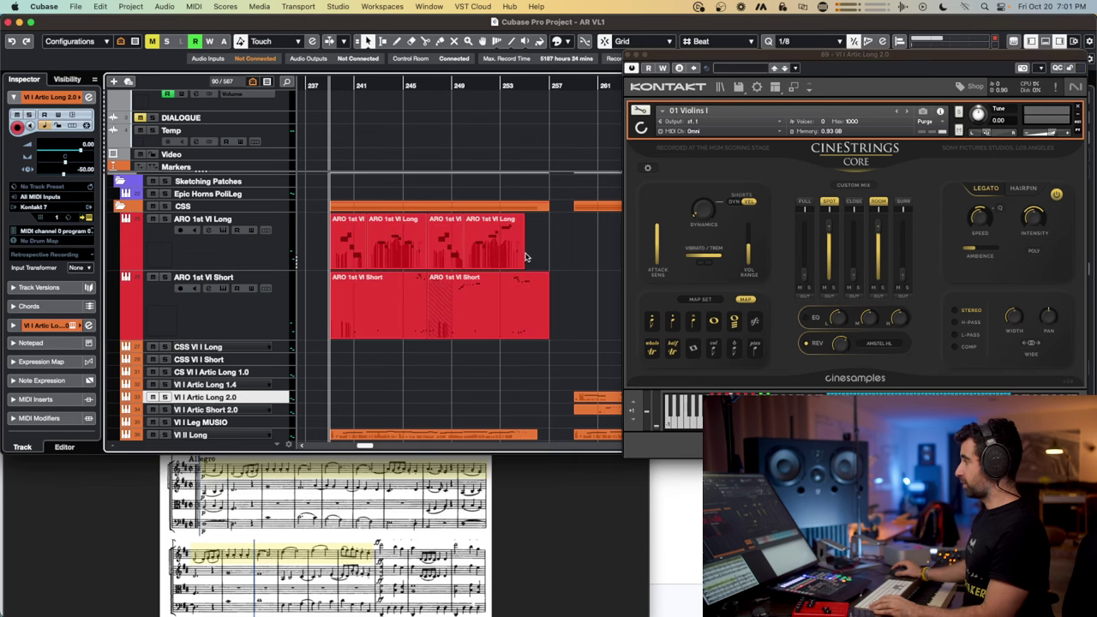
pyautogui.hscroll(5, 540, 248)
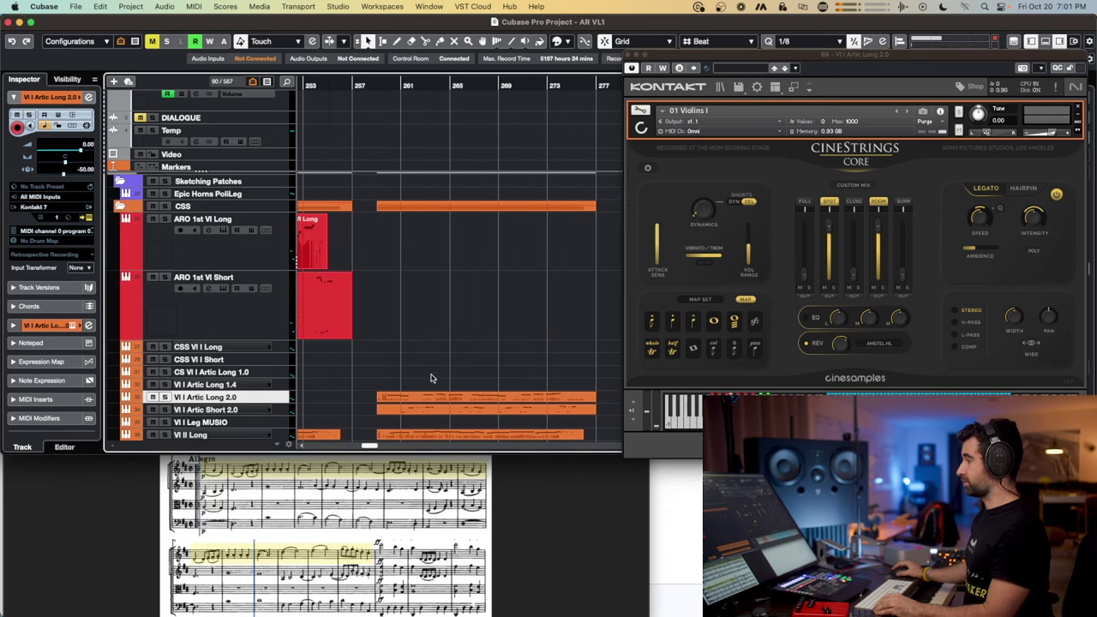
pyautogui.moveTo(387, 382); pyautogui.dragTo(456, 416)
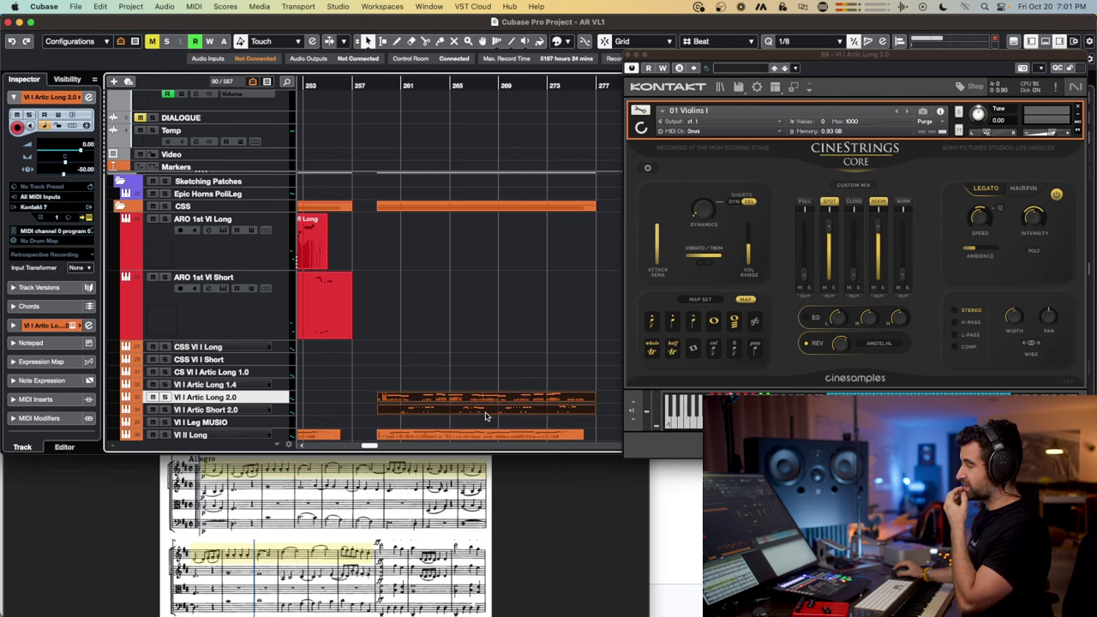
pyautogui.press('Escape')
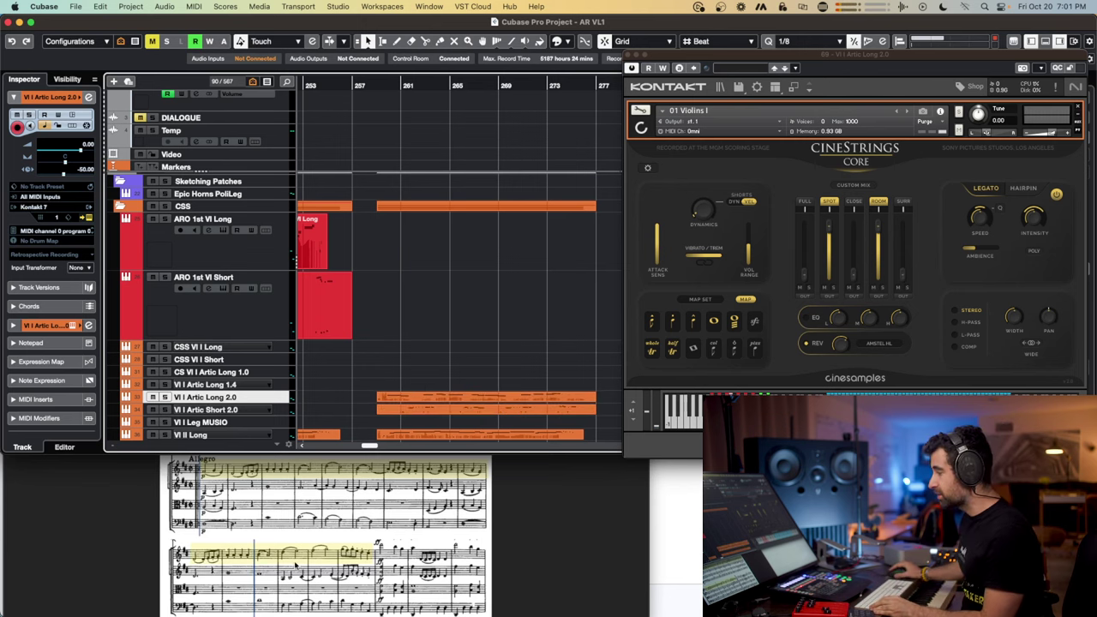
# Switch to the Allegro score in Preview and enlarge its window so both highlighted first violin lines are readable
pyautogui.click(356, 550)
pyautogui.moveTo(546, 507); pyautogui.dragTo(551, 240)
pyautogui.moveTo(642, 286); pyautogui.dragTo(972, 615)
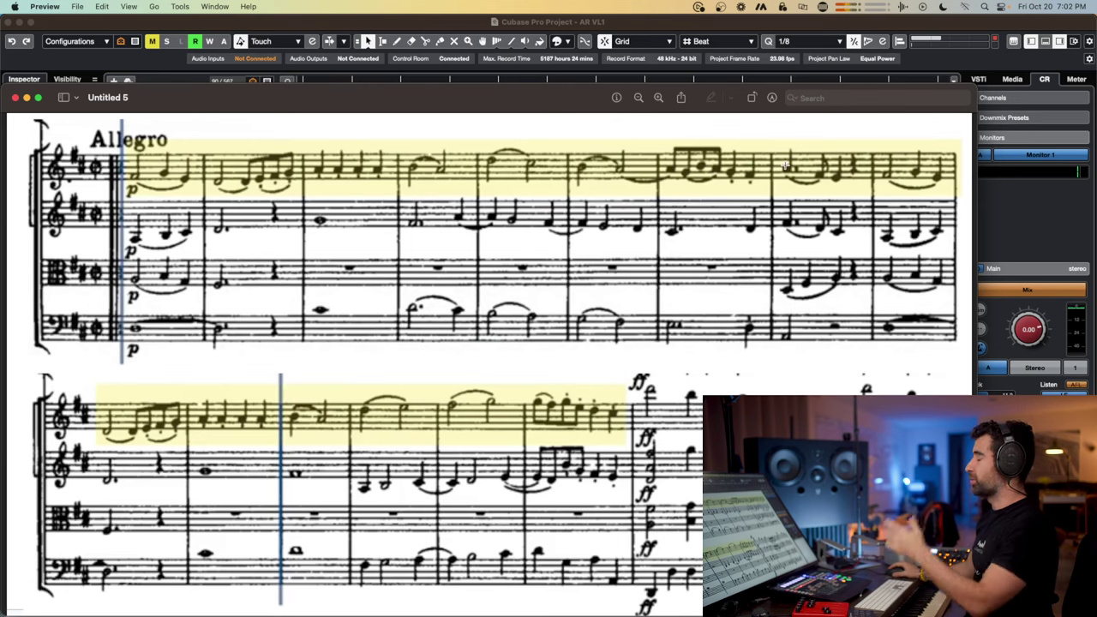
# Switch between Cubase and the Preview score to compare the CineStrings Marcato articulation with the highlighted first violin notes
pyautogui.press('super+Tab')
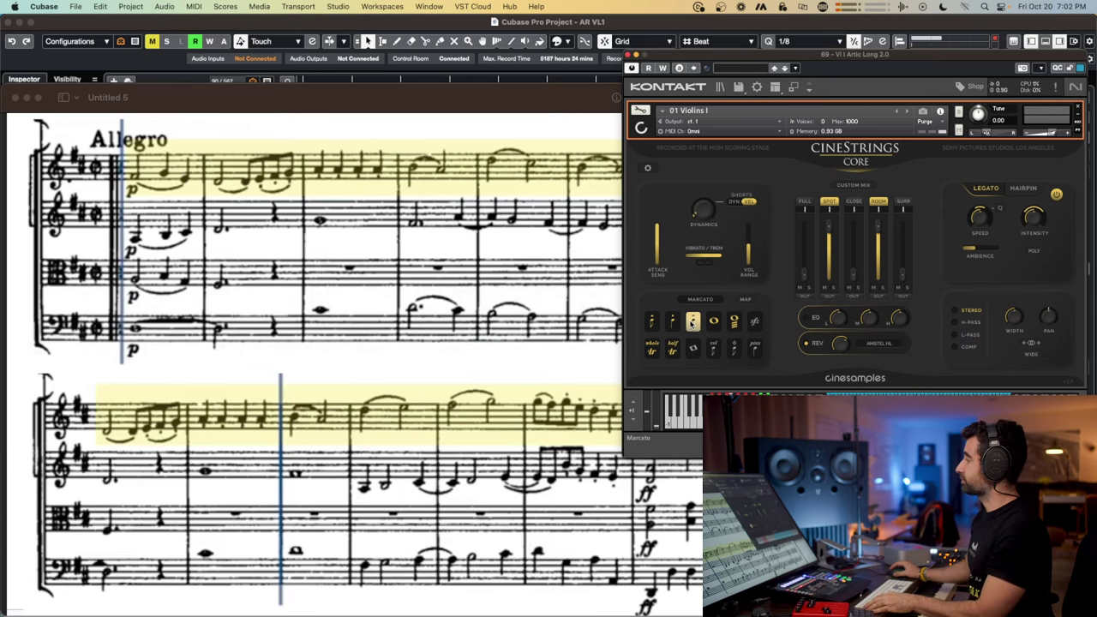
pyautogui.press('super+Tab')
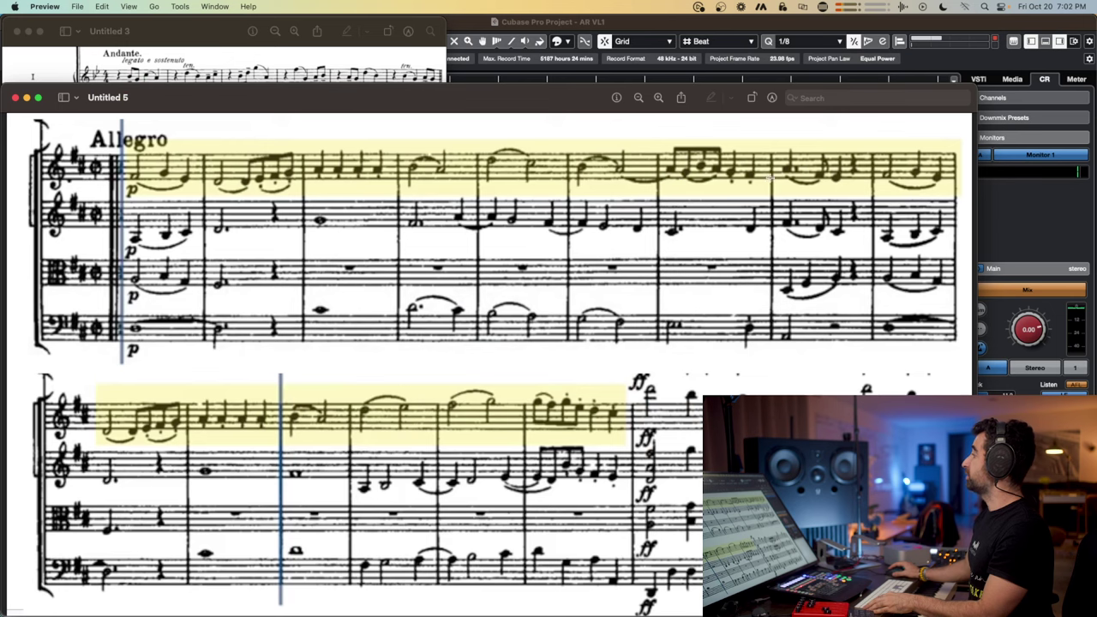
pyautogui.press('super+Tab')
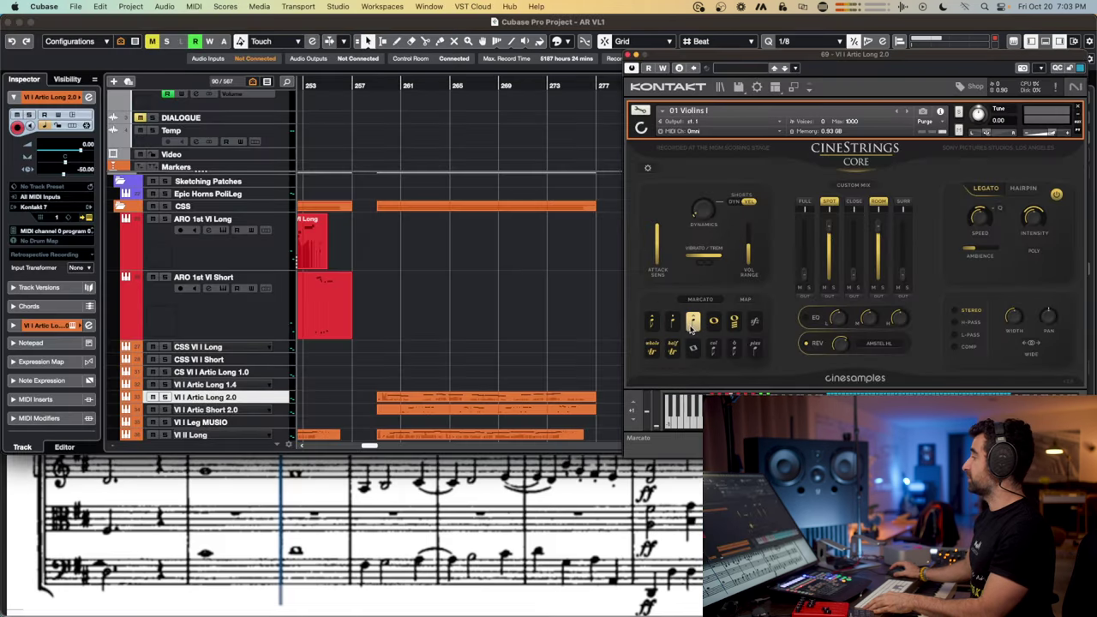
pyautogui.press('super+Tab')
pyautogui.press('super+Tab')
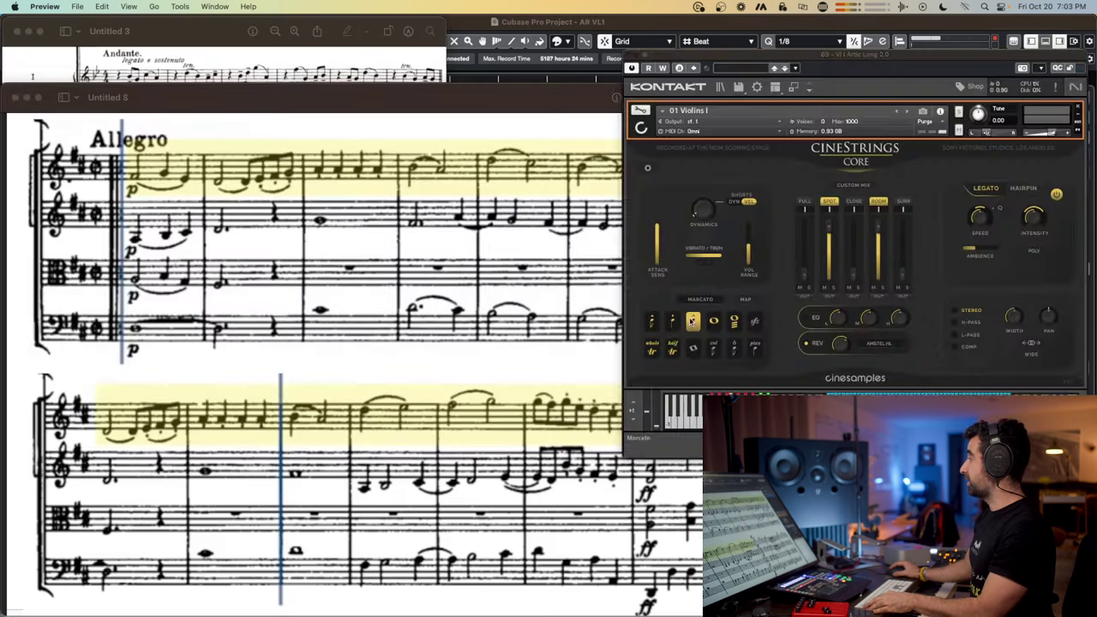
pyautogui.press('super+Tab')
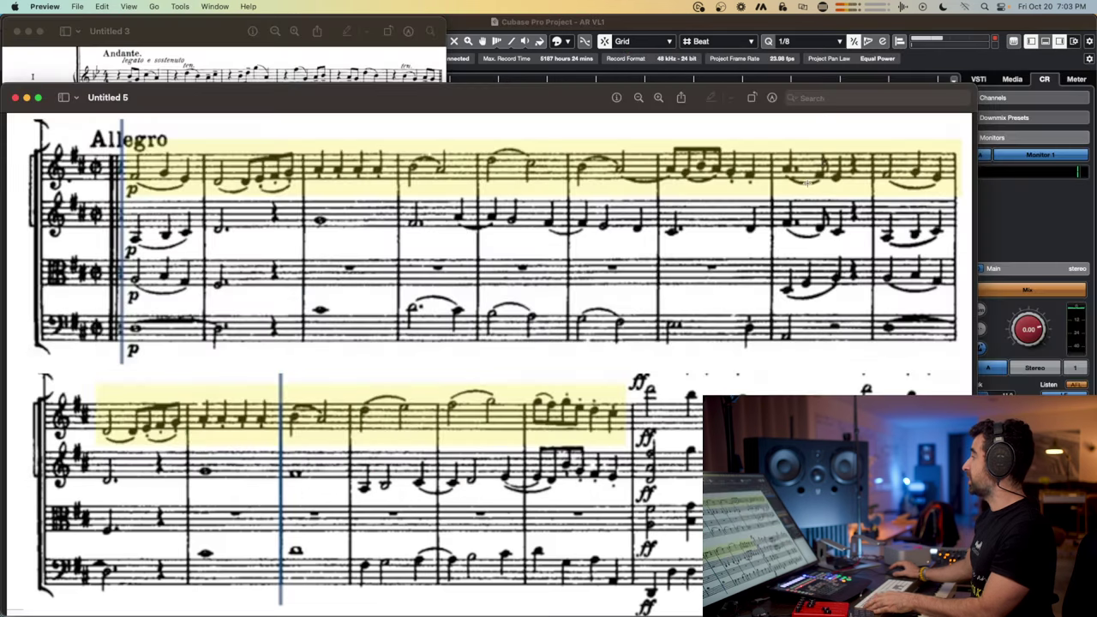
pyautogui.press('super+Tab')
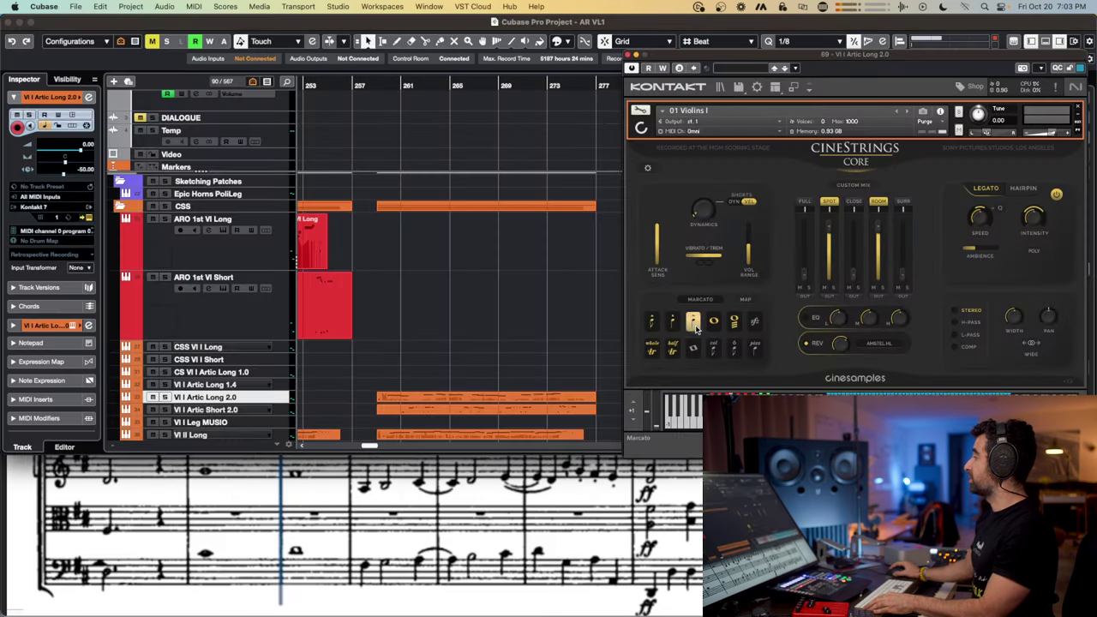
pyautogui.press('super+Tab')
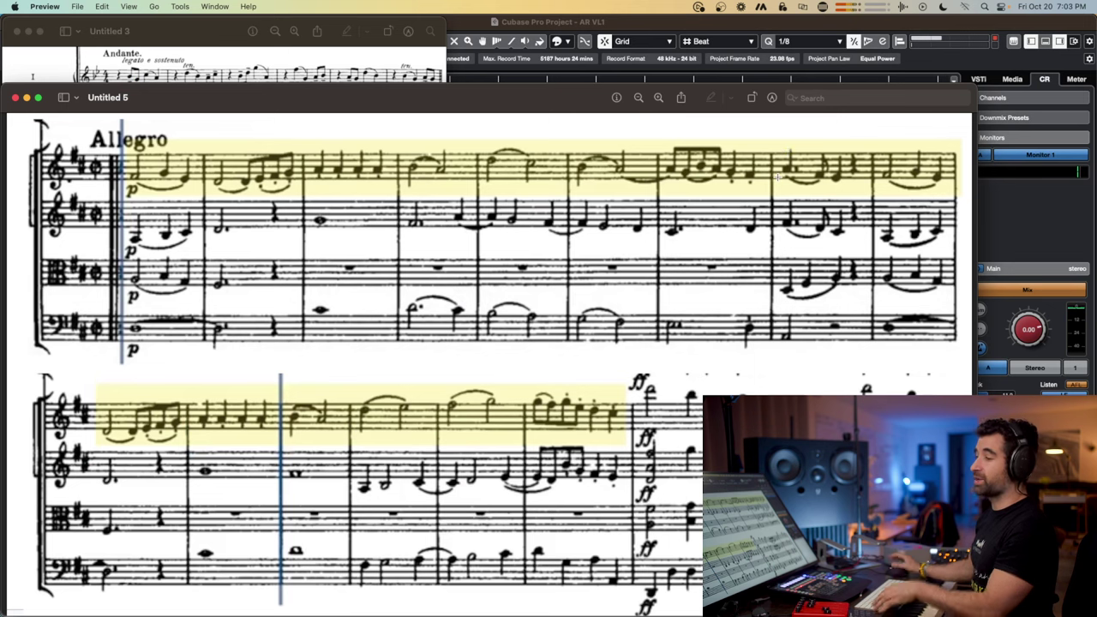